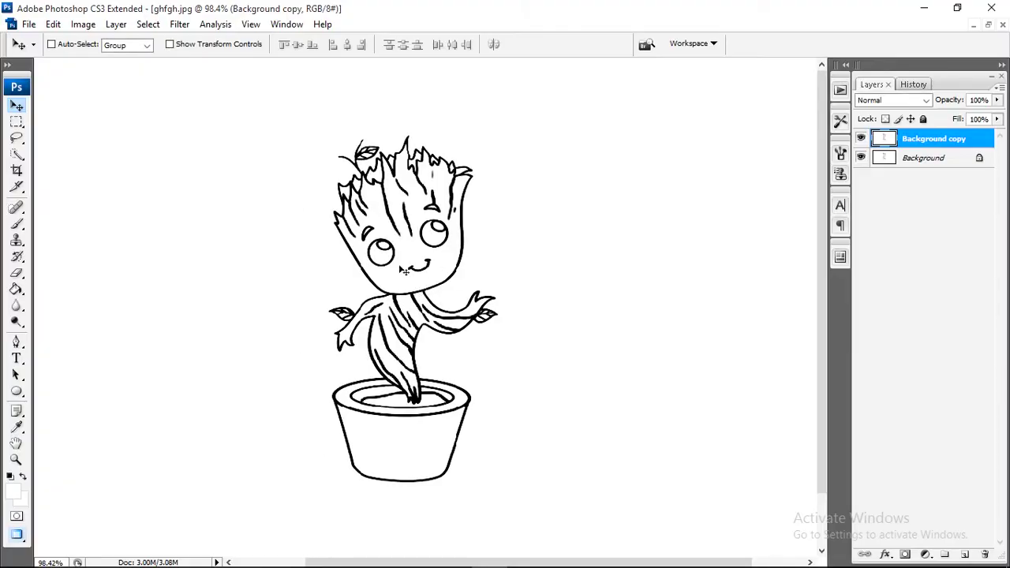
# Begin choosing green as the new fill colour
pyautogui.click(10, 476)
# Fill Groot's head, body and part of the right arm with green using the Paint Bucket
pyautogui.click(730, 273)
pyautogui.click(873, 133)
pyautogui.press('g')
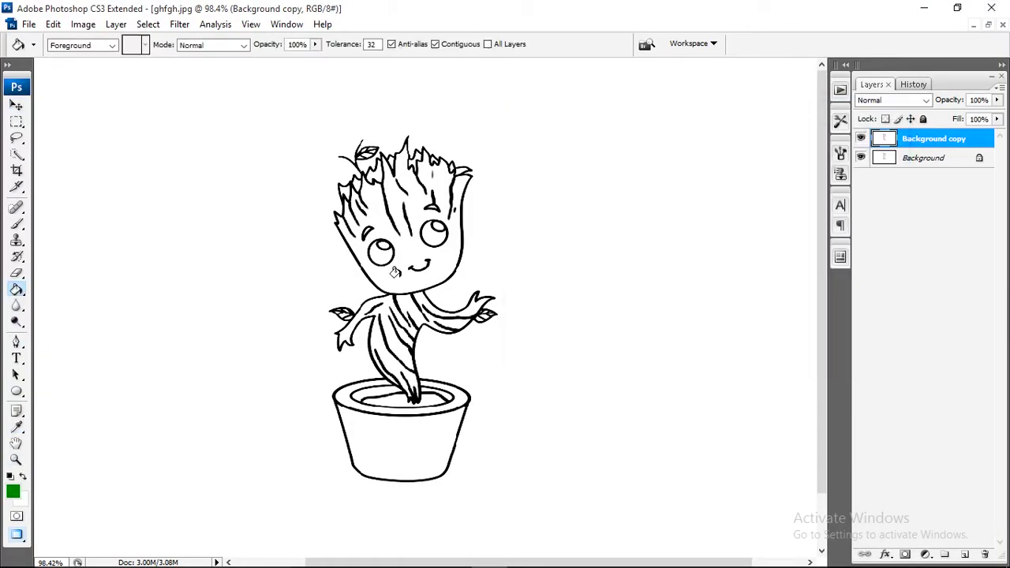
pyautogui.click(410, 197)
pyautogui.click(395, 348)
pyautogui.scroll(2, 474, 303)
pyautogui.click(465, 314)
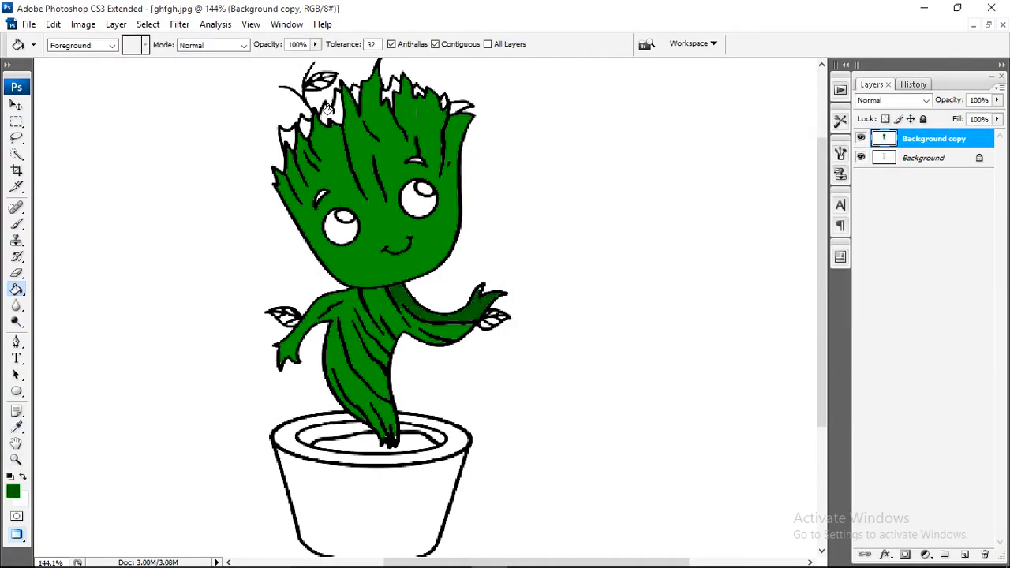
# Fill both arms' leaf segments with a brighter green
pyautogui.click(13, 490)
pyautogui.click(676, 212)
pyautogui.click(918, 133)
pyautogui.scroll(2, 495, 325)
pyautogui.scroll(5, 502, 301)
pyautogui.click(529, 297)
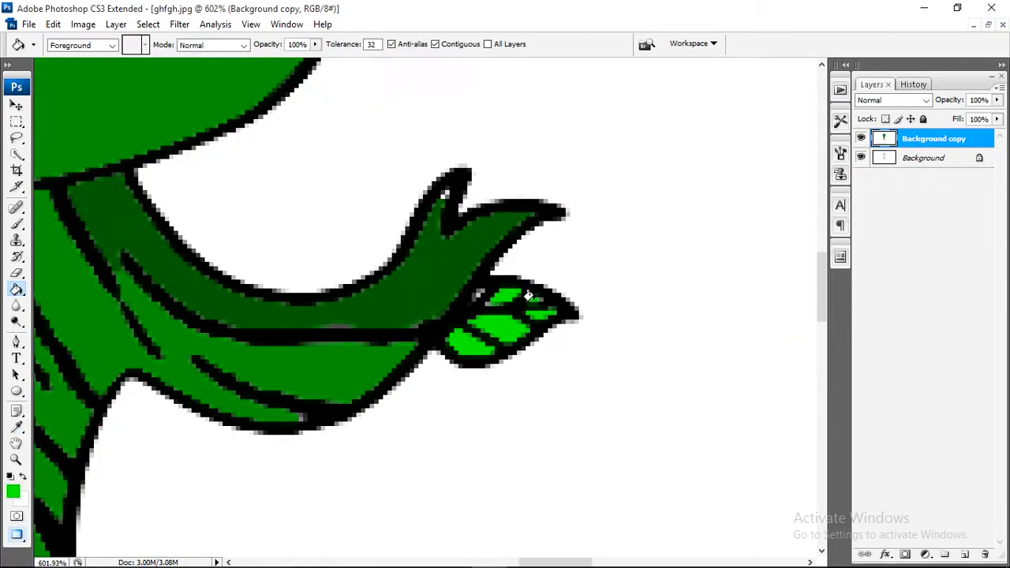
pyautogui.scroll(-5, 325, 313)
pyautogui.scroll(5, 170, 215)
pyautogui.click(170, 217)
pyautogui.scroll(5, 356, 360)
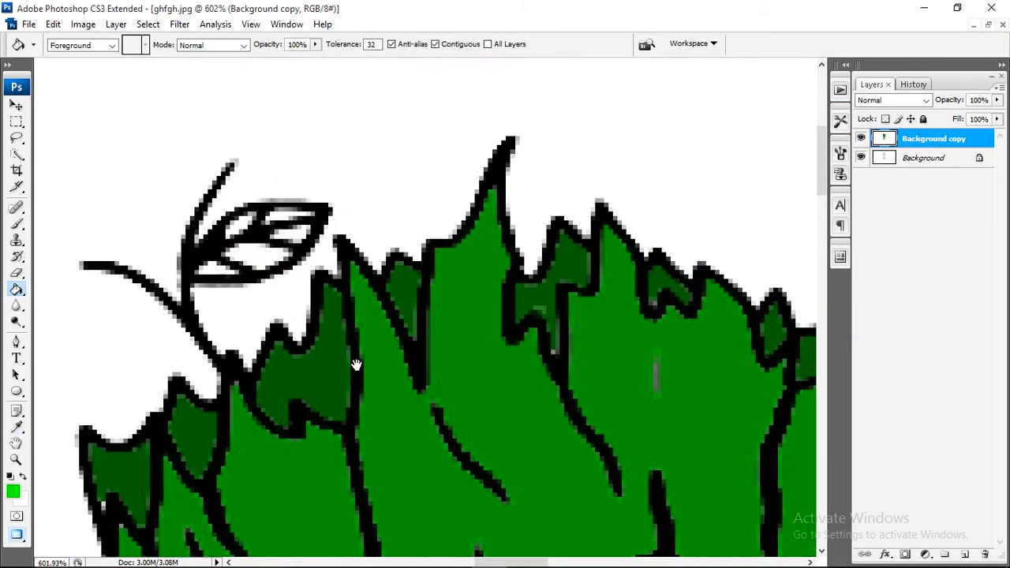
pyautogui.scroll(-5, 356, 361)
# Fill the pot body and its rim ring with brown
pyautogui.click(13, 490)
pyautogui.click(672, 248)
pyautogui.click(858, 133)
pyautogui.click(355, 453)
pyautogui.click(444, 407)
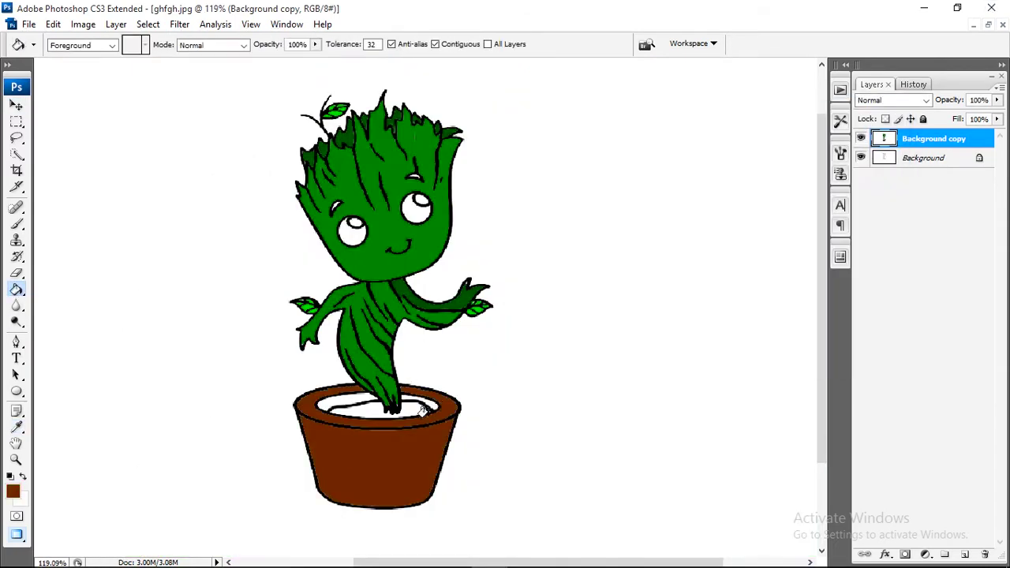
# Fill the soil inside the pot with a darker colour
pyautogui.click(13, 490)
pyautogui.click(557, 286)
pyautogui.click(857, 134)
pyautogui.click(371, 411)
# Sample a colour from the artwork and duplicate the coloured layer with Ctrl+J
pyautogui.click(17, 427)
pyautogui.press('g')
pyautogui.click(13, 490)
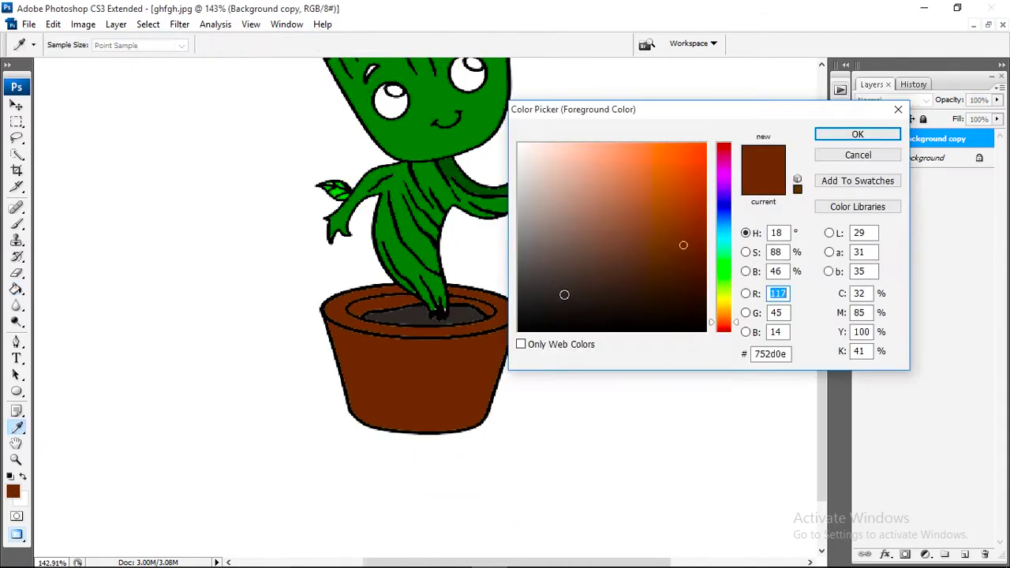
pyautogui.click(918, 134)
pyautogui.hotkey('ctrl', 'j')
pyautogui.click(179, 24)
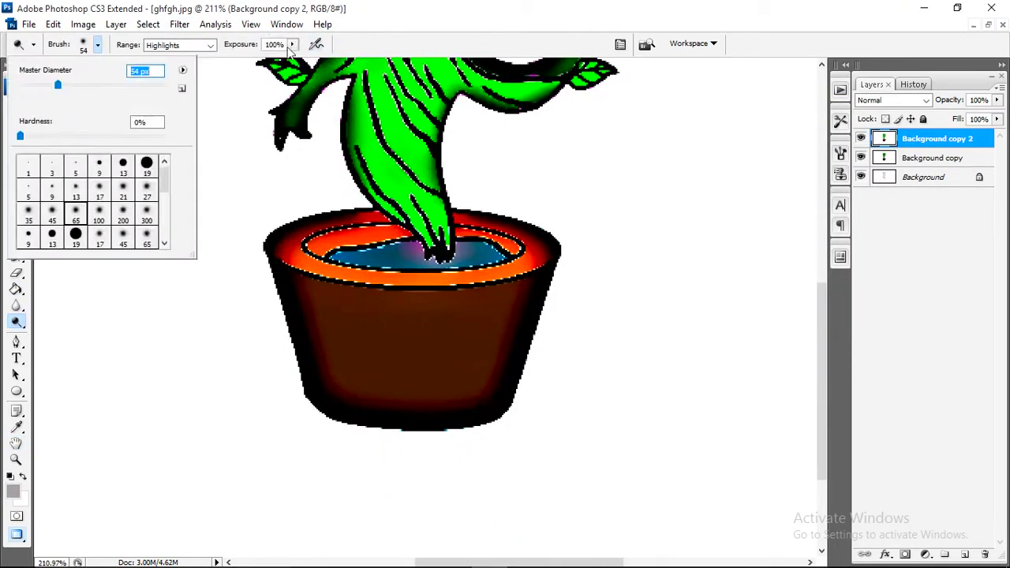
# Dodge the pot's front and lower middle at low exposure to add orange highlights
pyautogui.moveTo(399, 296); pyautogui.dragTo(406, 429)
pyautogui.moveTo(292, 44); pyautogui.dragTo(273, 59)
pyautogui.moveTo(442, 357); pyautogui.dragTo(469, 345)
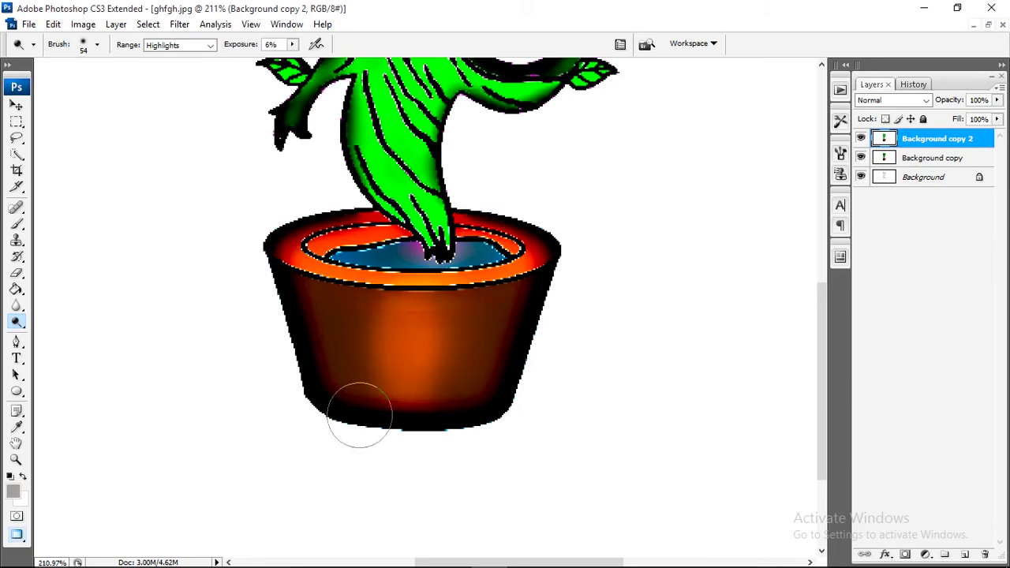
pyautogui.moveTo(361, 311); pyautogui.dragTo(437, 424)
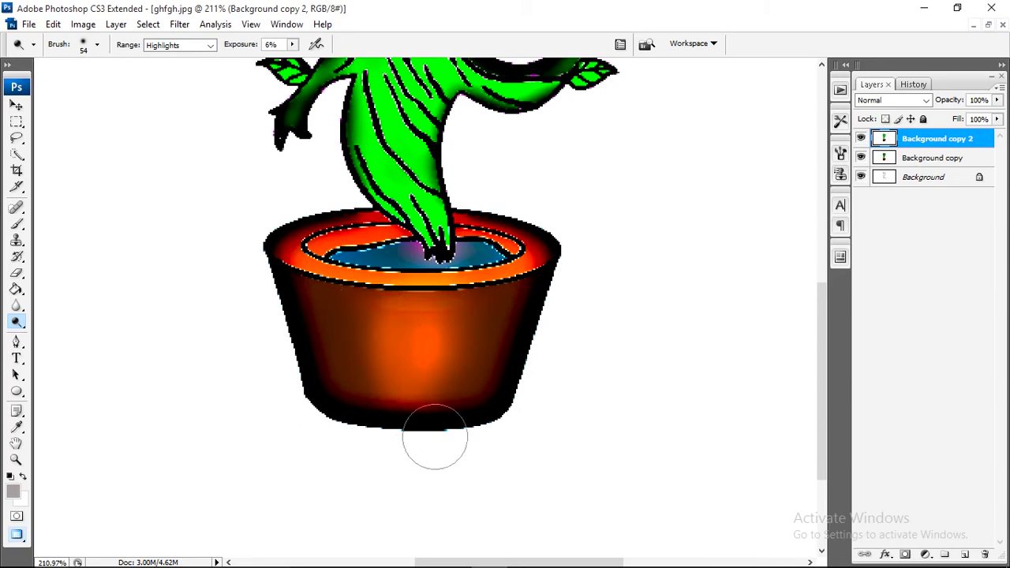
pyautogui.scroll(2, 396, 316)
pyautogui.scroll(8, 395, 316)
pyautogui.click(97, 44)
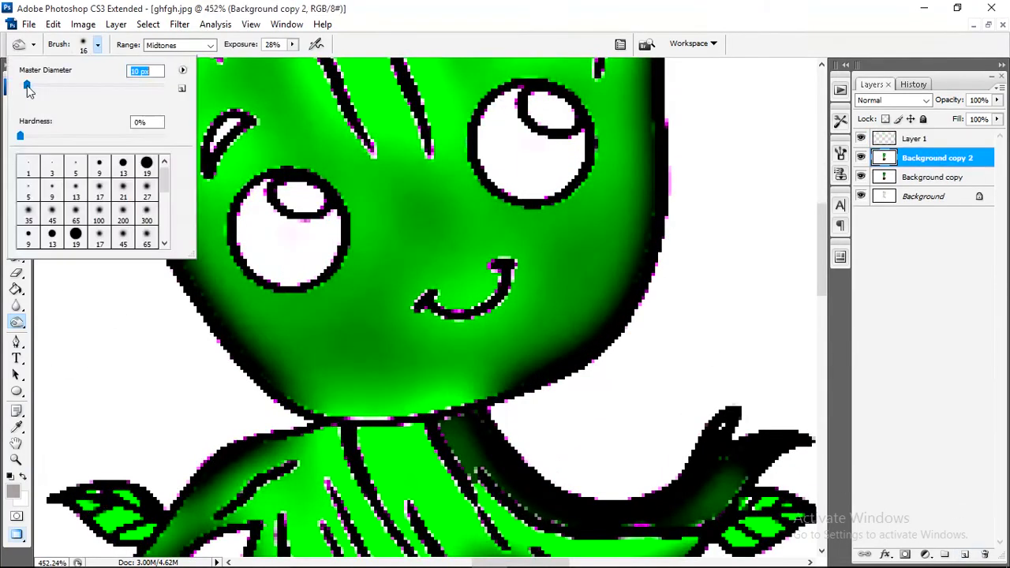
# Burn along Groot's jawline, briefly trying Blur before returning to Burn
pyautogui.moveTo(400, 402); pyautogui.dragTo(442, 404)
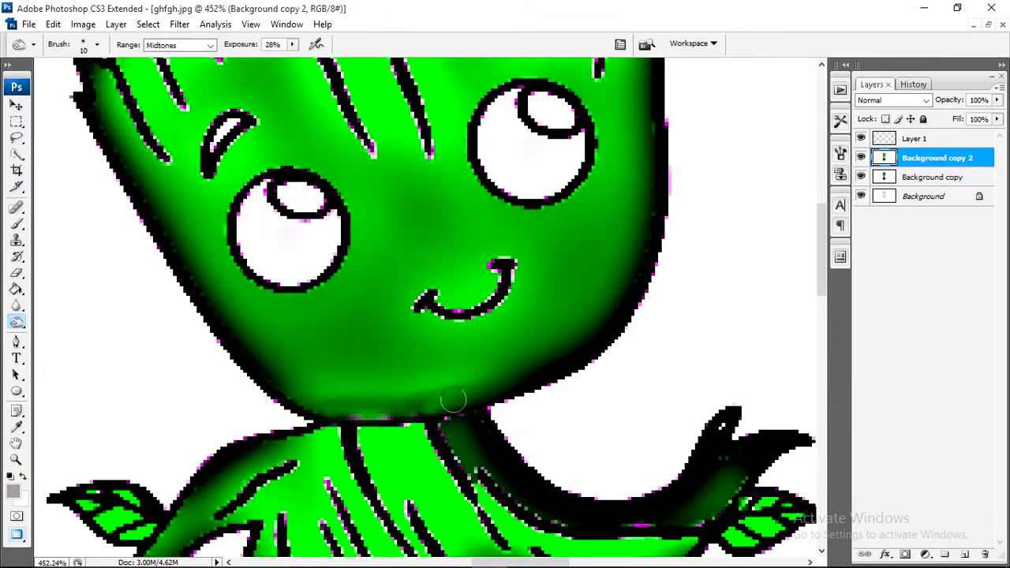
pyautogui.moveTo(189, 244); pyautogui.dragTo(158, 324)
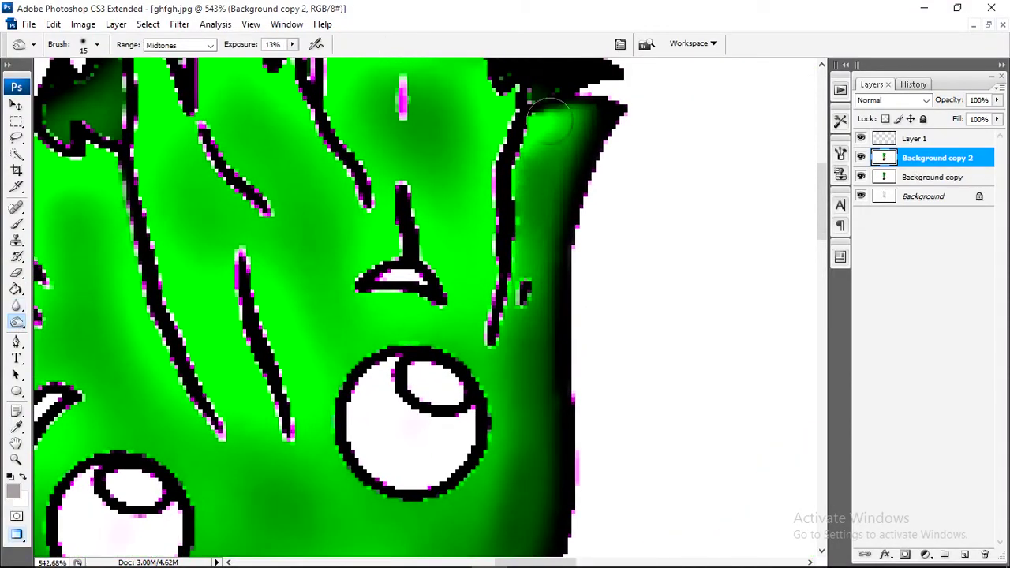
pyautogui.press('Return')
pyautogui.press('r')
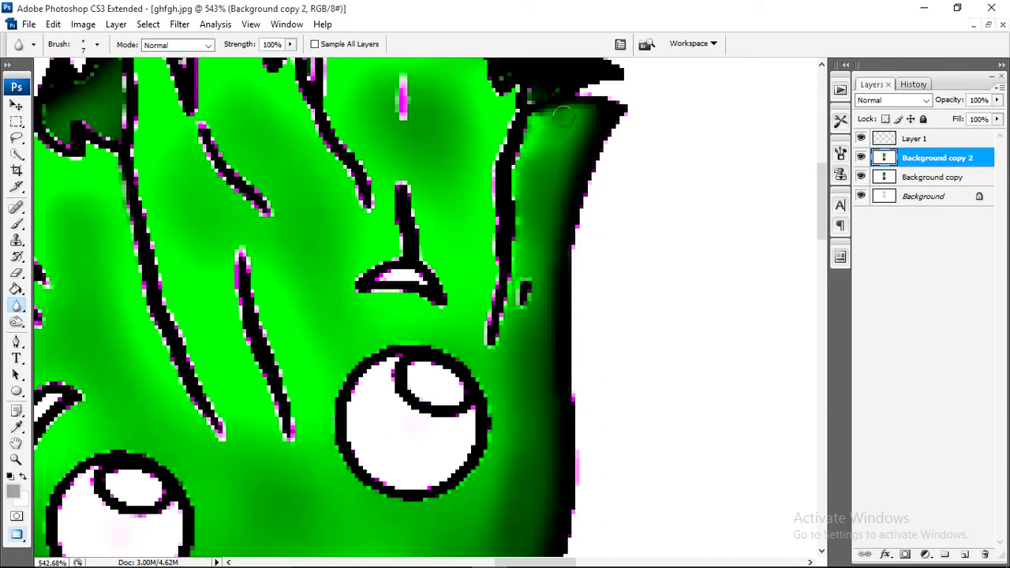
pyautogui.scroll(-5, 534, 260)
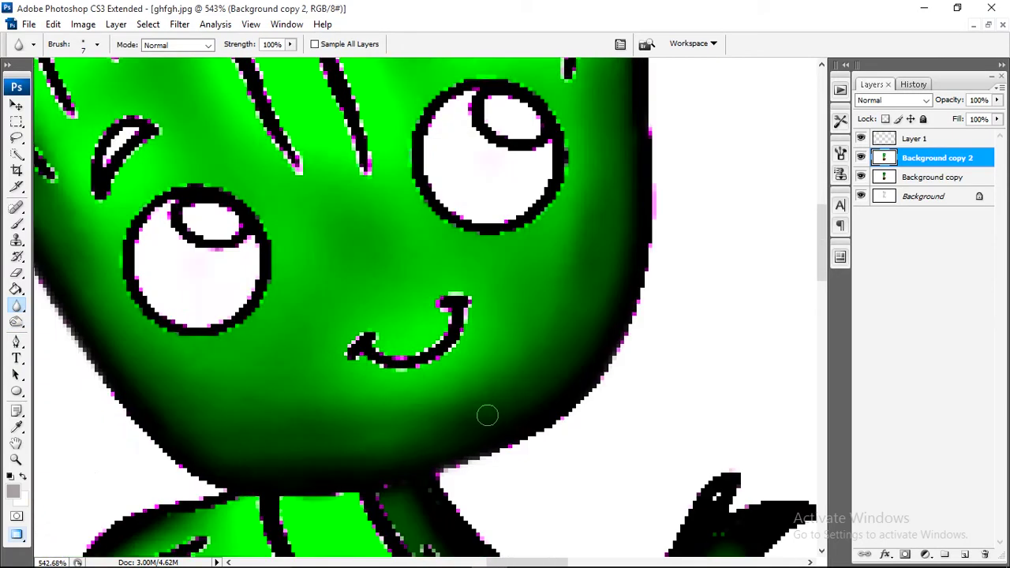
pyautogui.press('o')
pyautogui.press('Return')
# Lower the Burn exposure and enlarge the brush
pyautogui.moveTo(292, 44); pyautogui.dragTo(223, 69)
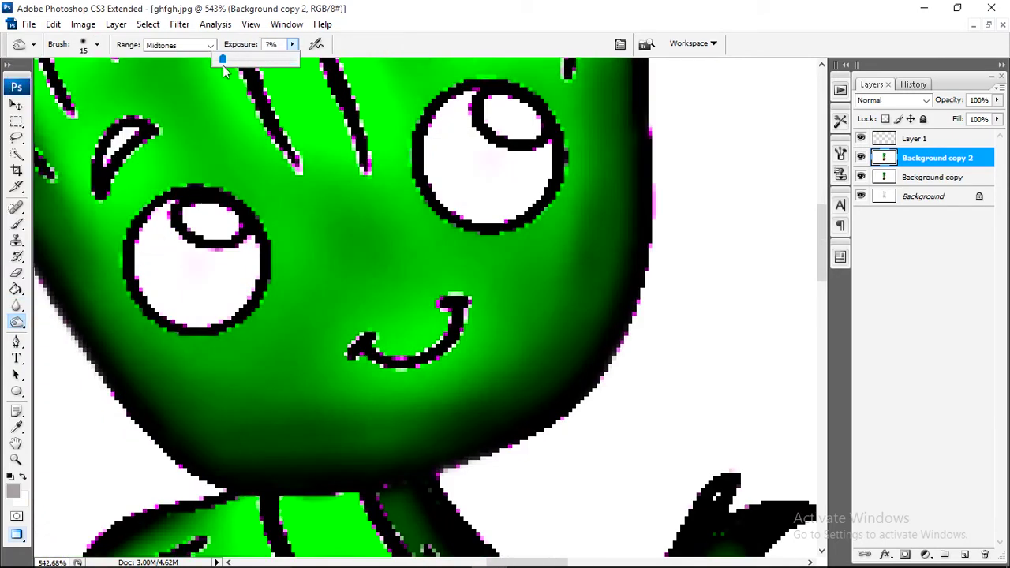
pyautogui.click(215, 433)
pyautogui.scroll(2, 592, 378)
pyautogui.scroll(3, 575, 442)
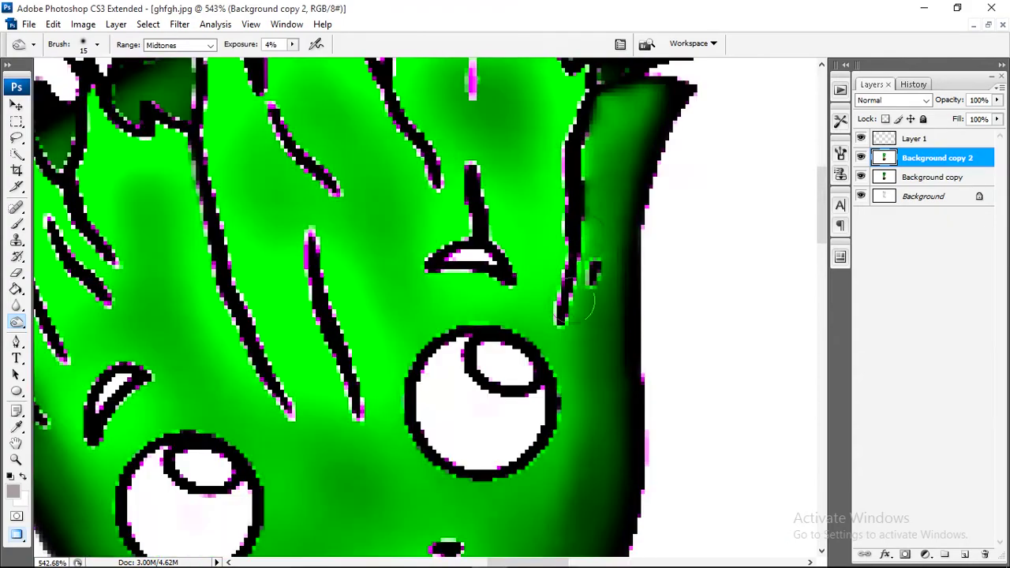
pyautogui.scroll(-3, 575, 357)
pyautogui.scroll(2, 575, 357)
pyautogui.click(99, 45)
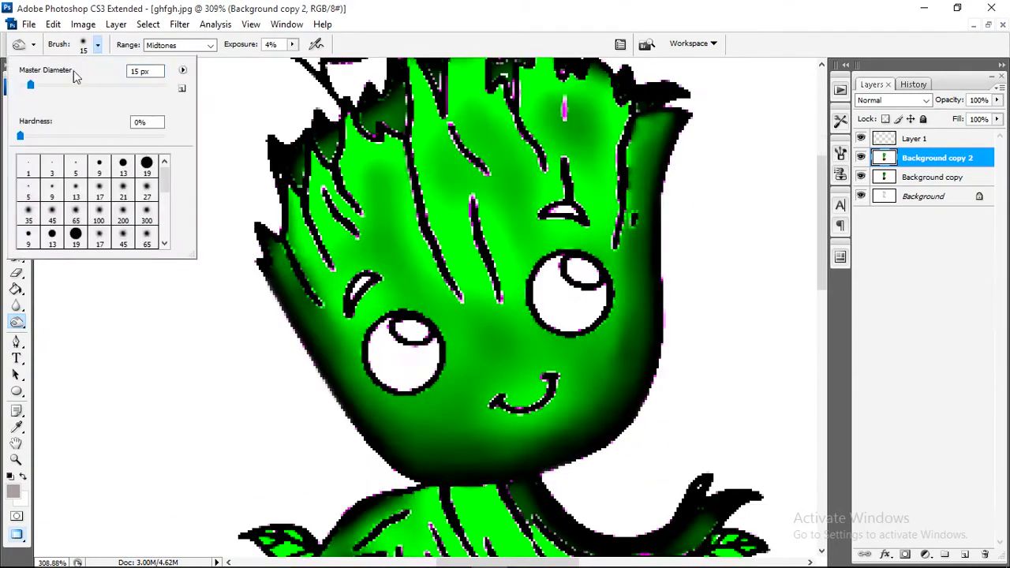
pyautogui.click(606, 300)
pyautogui.moveTo(292, 44); pyautogui.dragTo(300, 61)
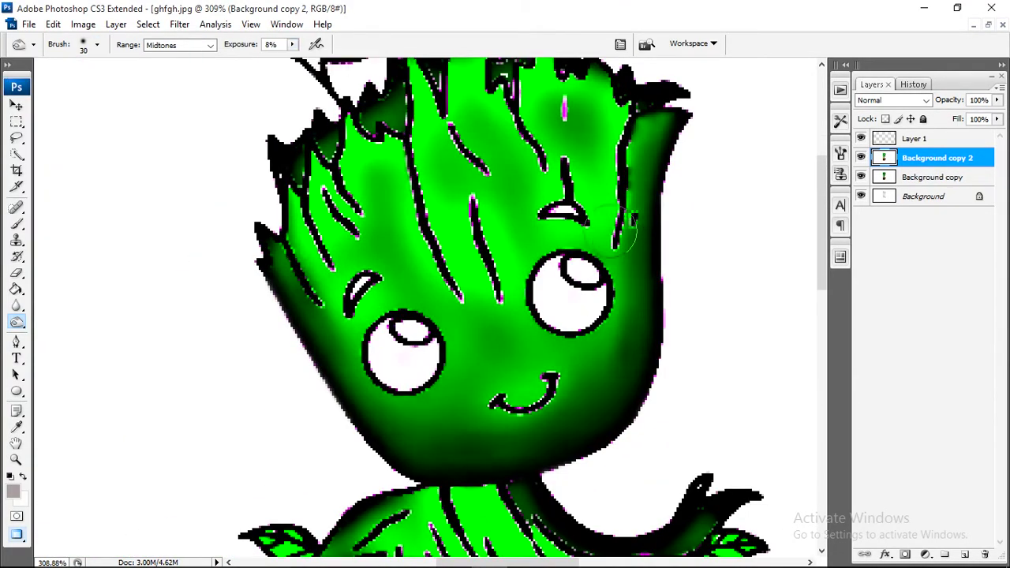
pyautogui.scroll(-5, 505, 355)
pyautogui.scroll(-2, 518, 355)
# With a smaller brush, darken the stem junction, right branch and leaf-branch joint
pyautogui.click(98, 45)
pyautogui.scroll(3, 506, 316)
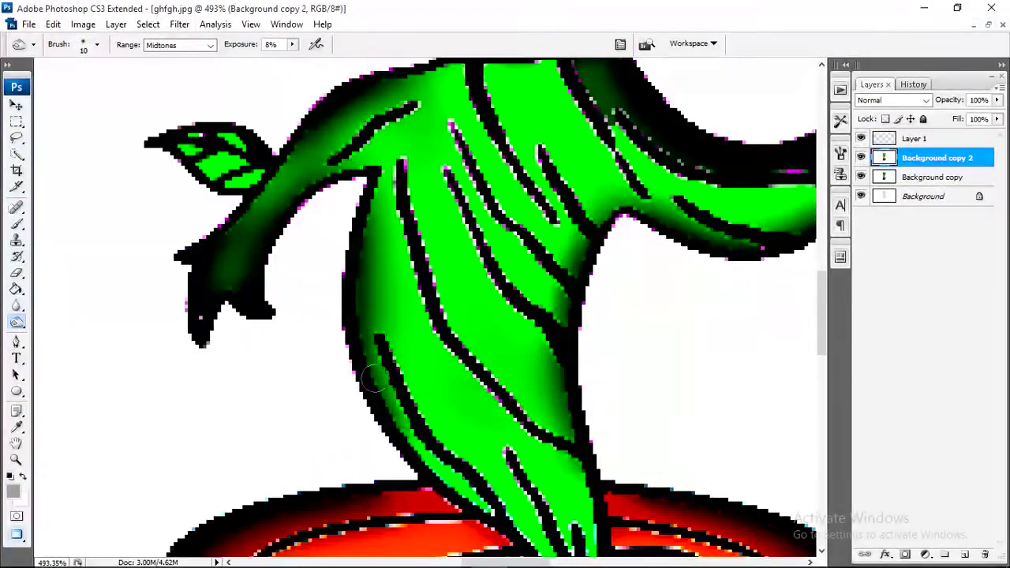
pyautogui.moveTo(293, 44); pyautogui.dragTo(314, 61)
pyautogui.scroll(3, 513, 300)
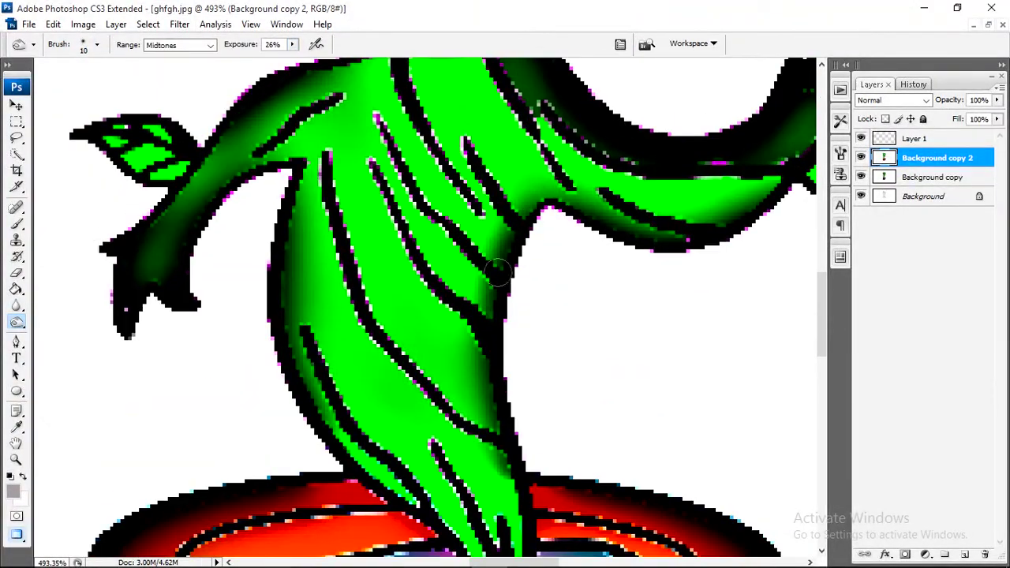
pyautogui.moveTo(518, 221); pyautogui.dragTo(498, 277)
pyautogui.hscroll(5, 505, 276)
pyautogui.moveTo(631, 209); pyautogui.dragTo(664, 252)
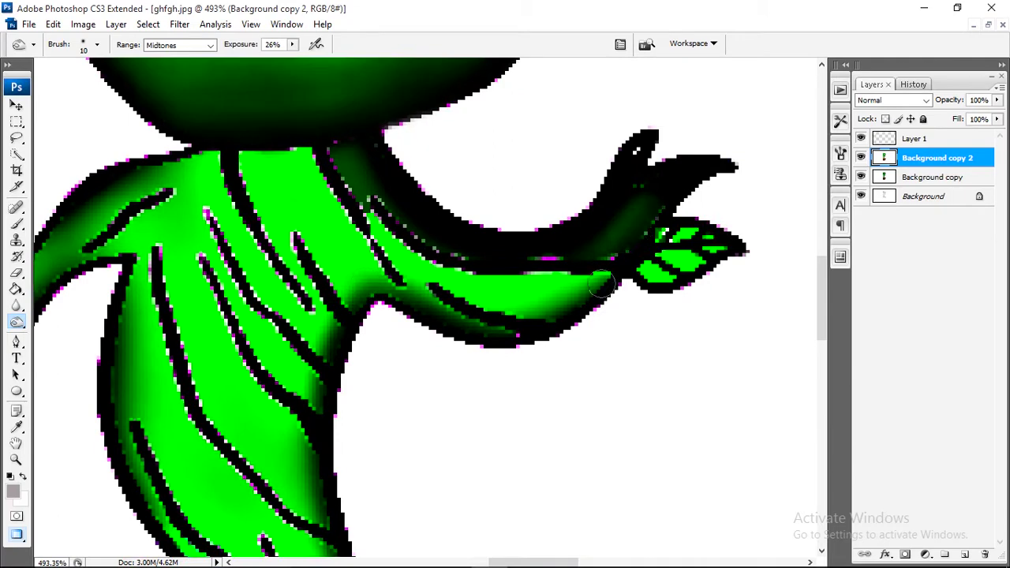
pyautogui.hscroll(-5, 316, 252)
pyautogui.moveTo(246, 180); pyautogui.dragTo(272, 184)
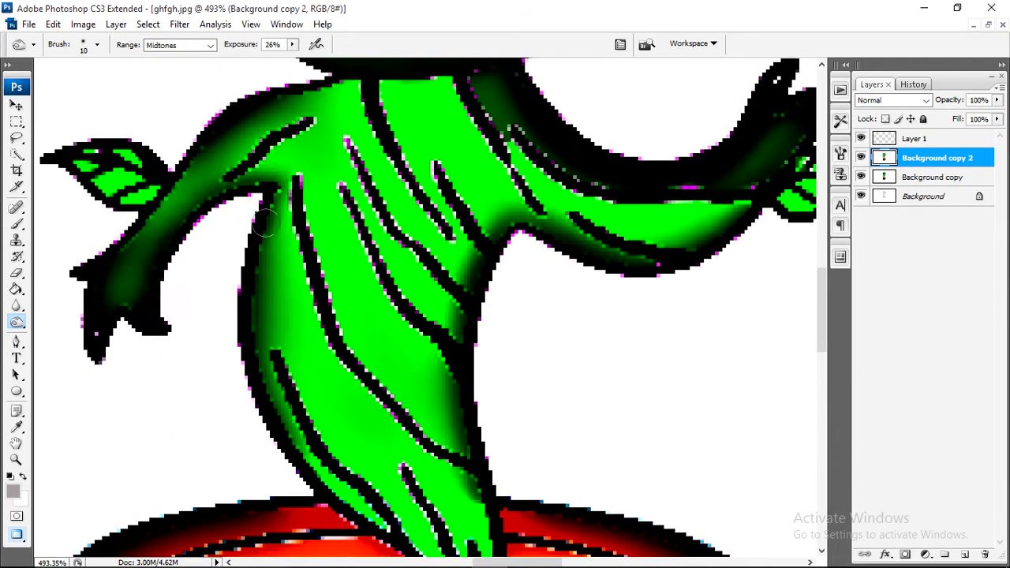
pyautogui.scroll(-3, 289, 176)
pyautogui.click(13, 493)
# Paint a dark green brush stroke along the stem's right edge
pyautogui.click(720, 266)
pyautogui.click(855, 133)
pyautogui.press('b')
pyautogui.moveTo(470, 371); pyautogui.dragTo(476, 462)
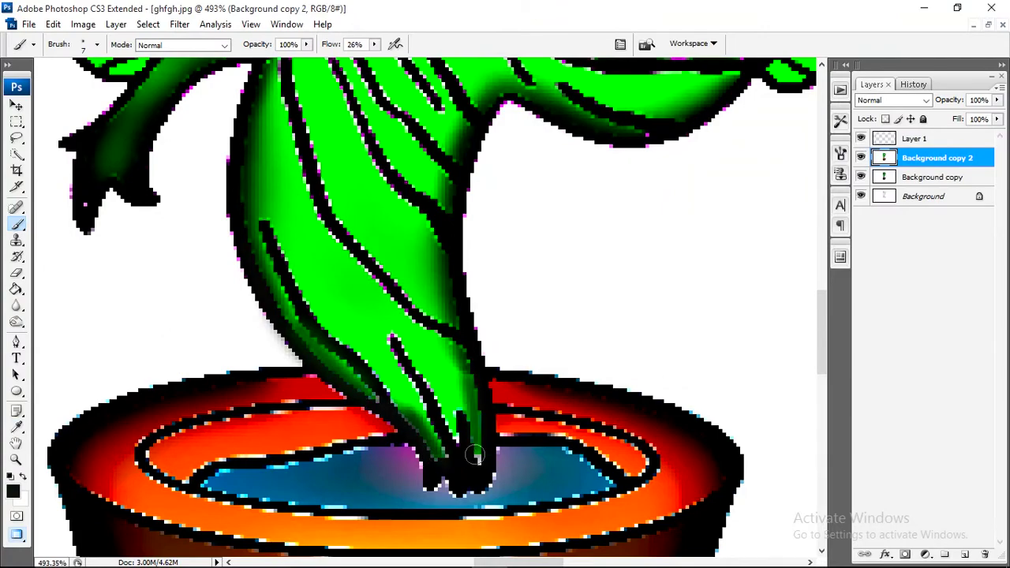
# Switch to Burn and darken the stem near the left leaf junction
pyautogui.press('r')
pyautogui.scroll(2, 392, 371)
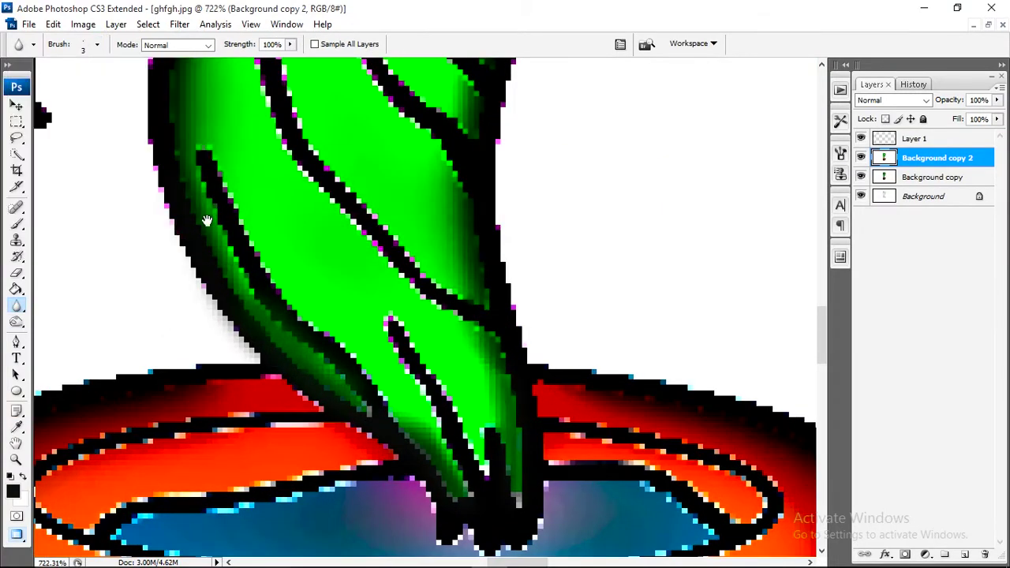
pyautogui.scroll(-1, 206, 221)
pyautogui.scroll(-2, 222, 224)
pyautogui.scroll(2, 237, 226)
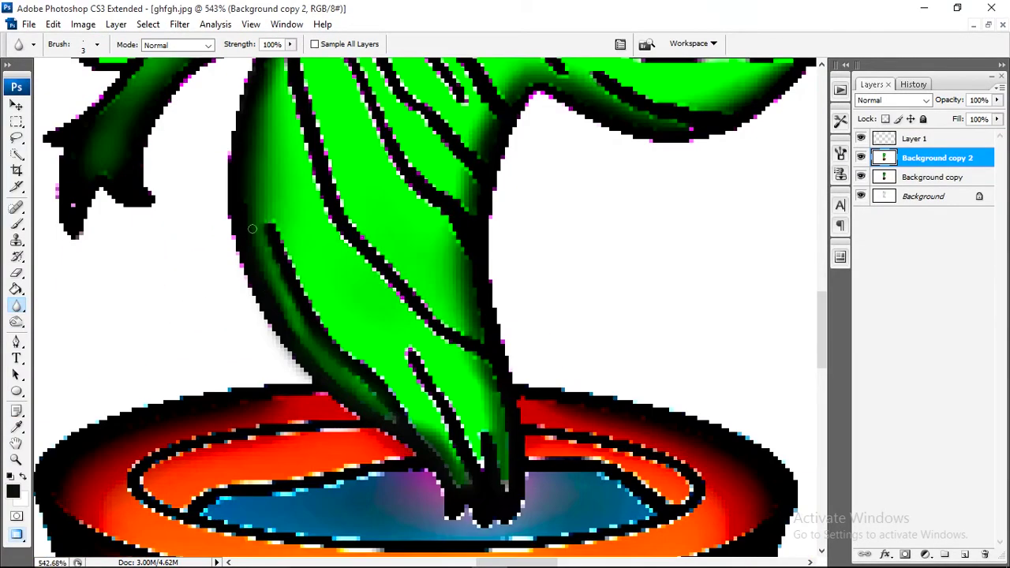
pyautogui.scroll(3, 474, 340)
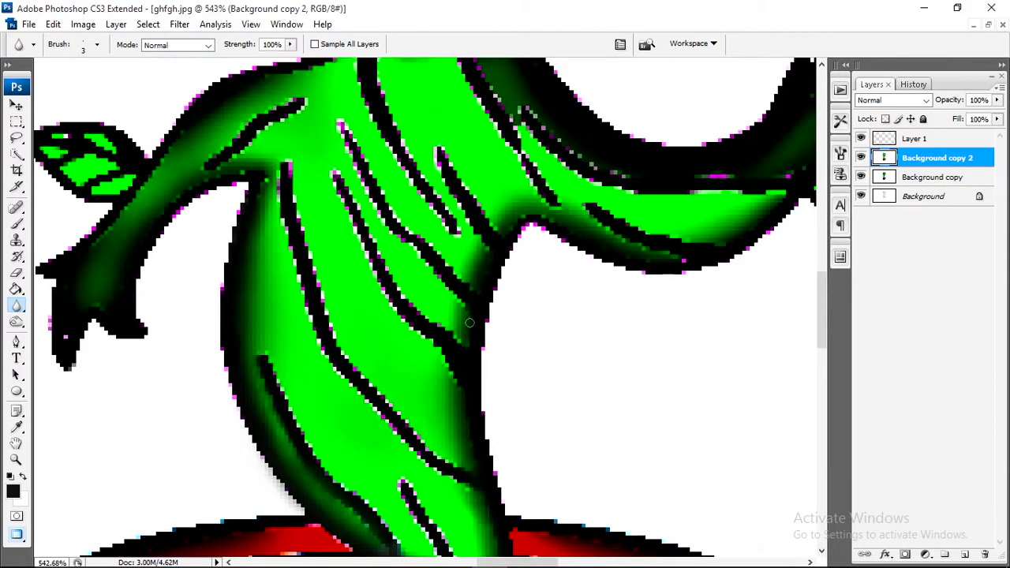
pyautogui.scroll(1, 537, 213)
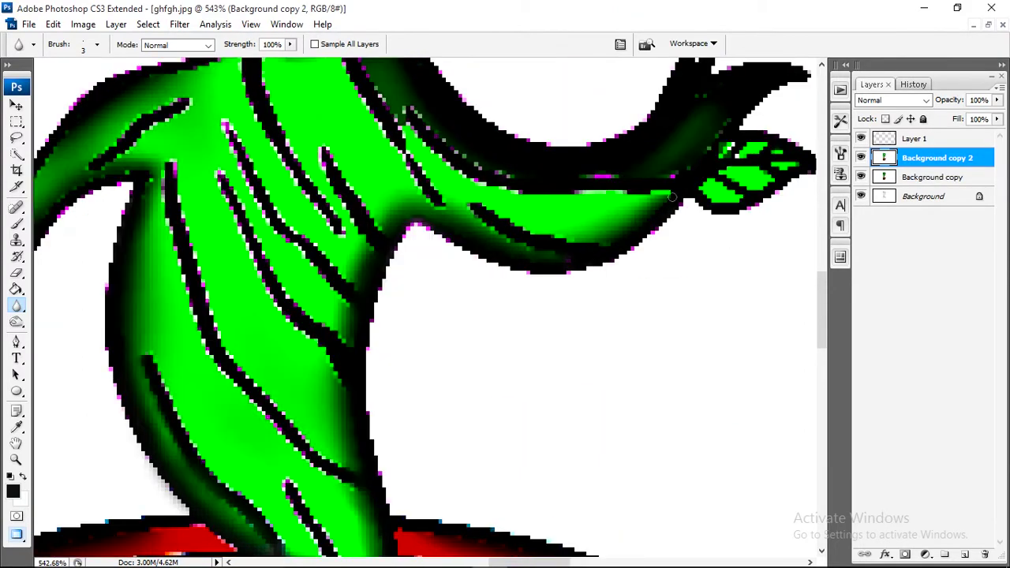
pyautogui.scroll(-1, 344, 112)
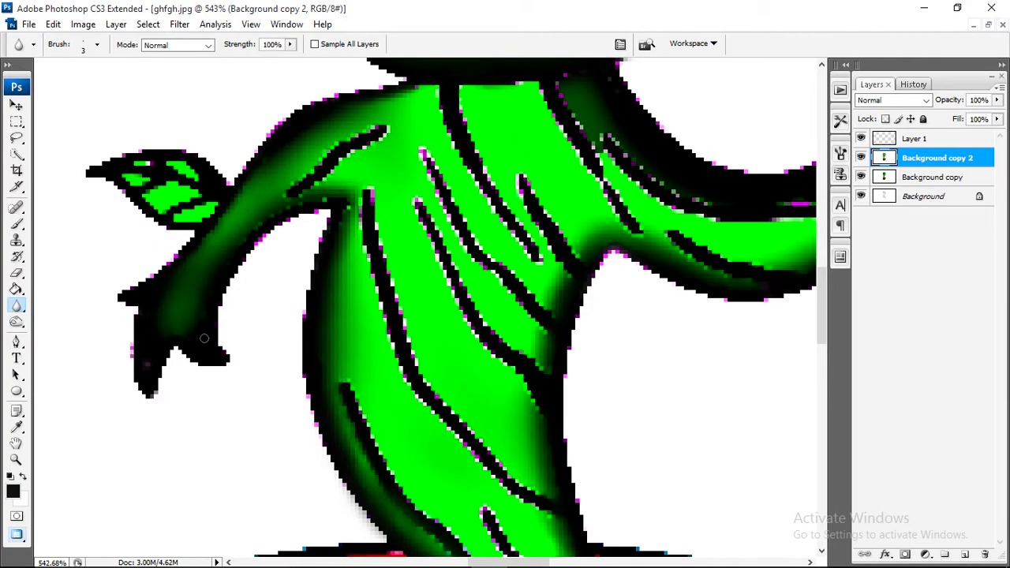
pyautogui.scroll(-2, 426, 316)
pyautogui.press('o')
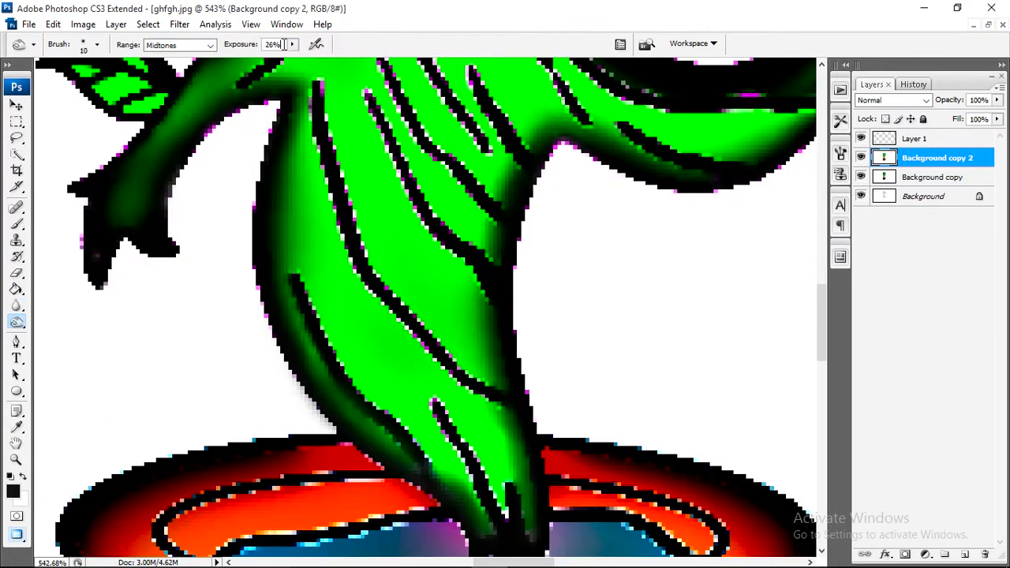
pyautogui.scroll(-2, 434, 399)
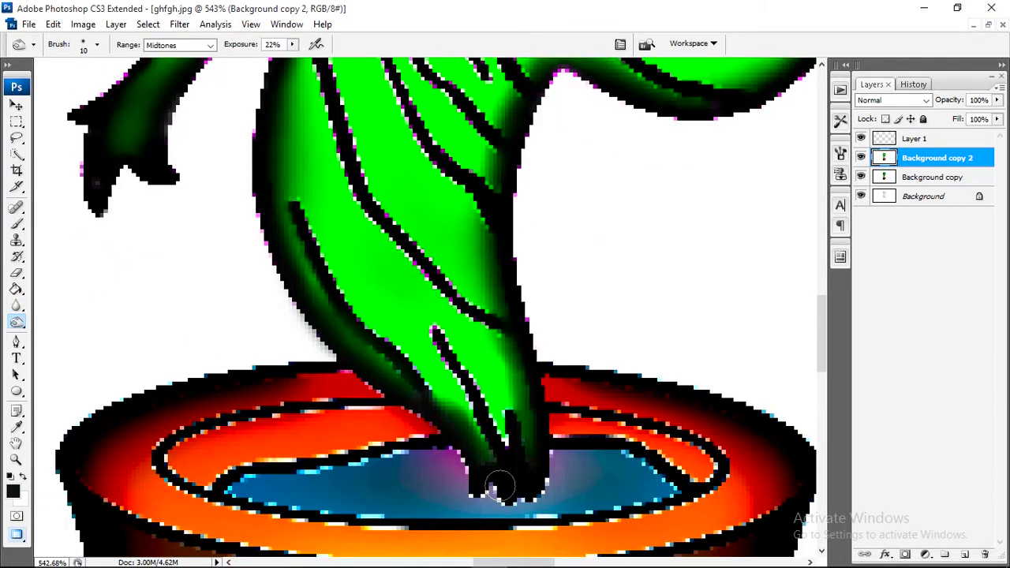
pyautogui.scroll(3, 307, 295)
pyautogui.hscroll(3, 607, 283)
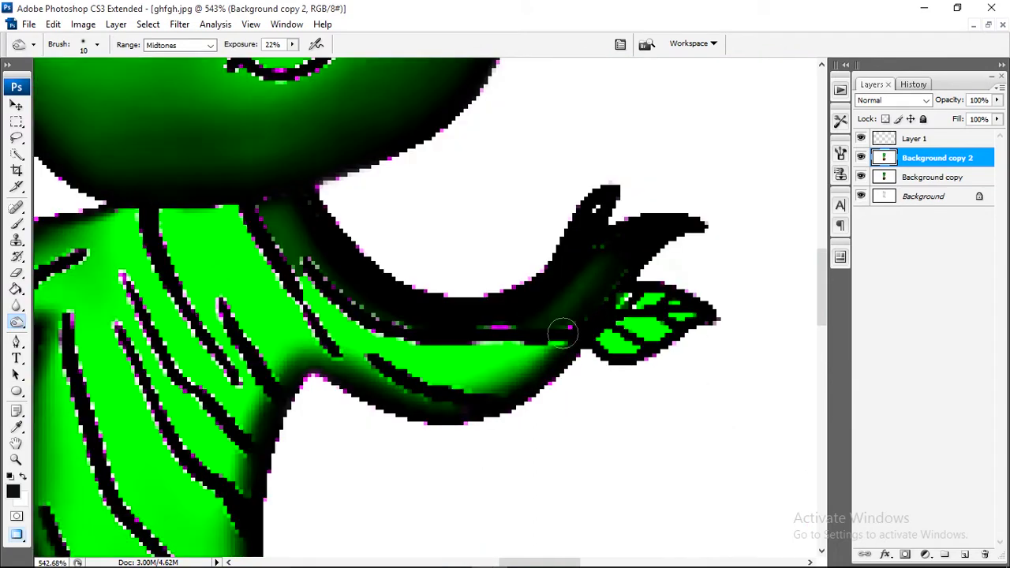
pyautogui.hscroll(-3, 559, 345)
pyautogui.scroll(-1, 559, 345)
pyautogui.moveTo(202, 316); pyautogui.dragTo(246, 281)
# Set the brush size to 29 and fit the whole figure in view
pyautogui.scroll(3, 223, 328)
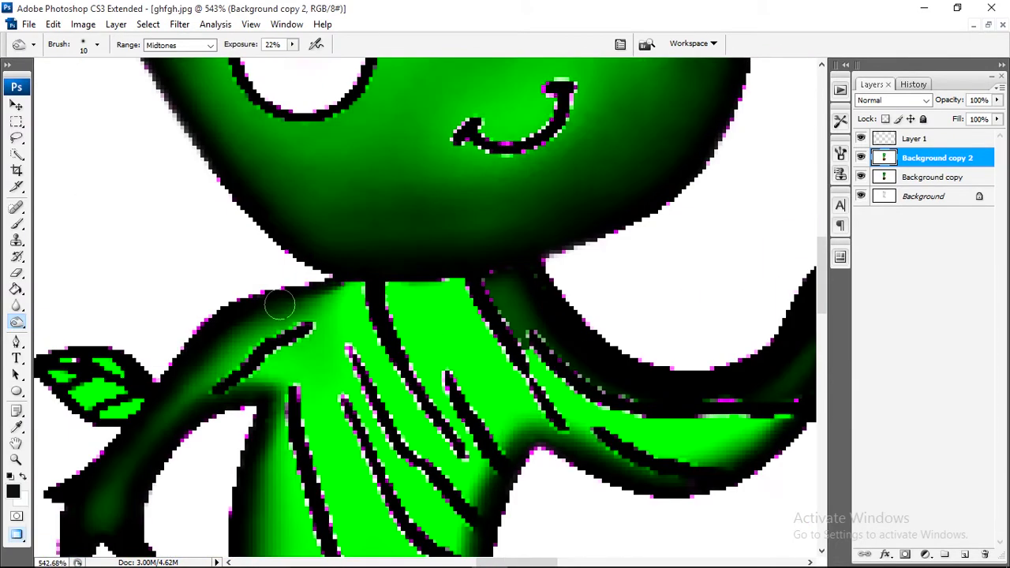
pyautogui.hotkey('ctrl', '0')
pyautogui.scroll(3, 597, 338)
pyautogui.click(97, 44)
pyautogui.write('29')
pyautogui.press('Return')
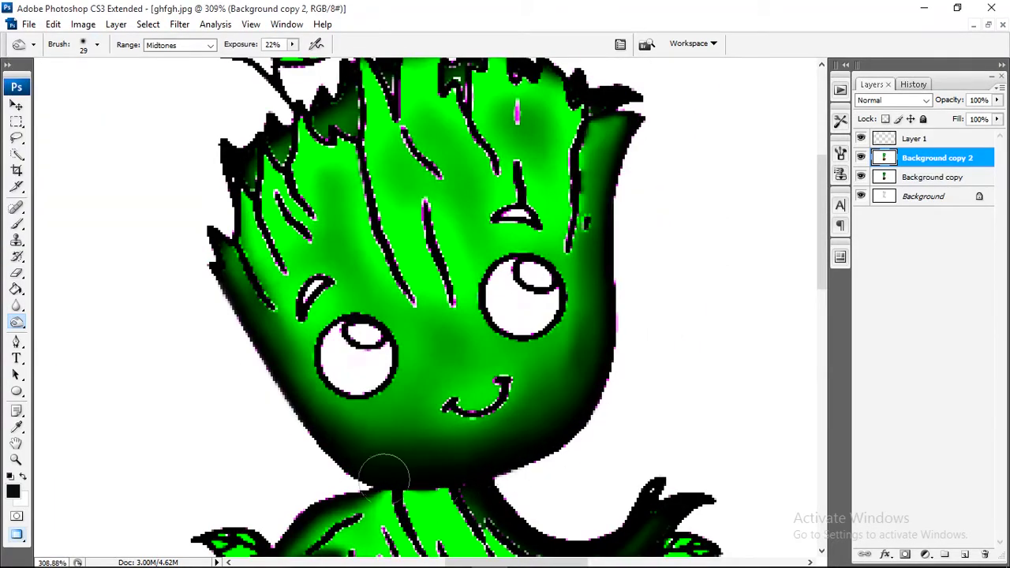
pyautogui.hotkey('ctrl', '0')
pyautogui.scroll(2, 605, 338)
pyautogui.scroll(2, 501, 165)
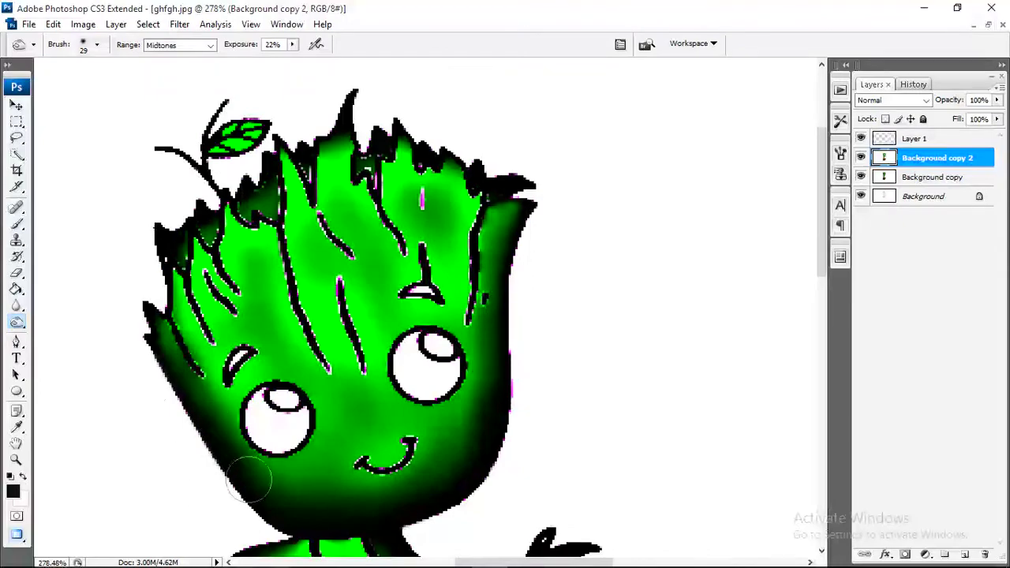
pyautogui.hotkey('ctrl', '0')
pyautogui.scroll(3, 316, 272)
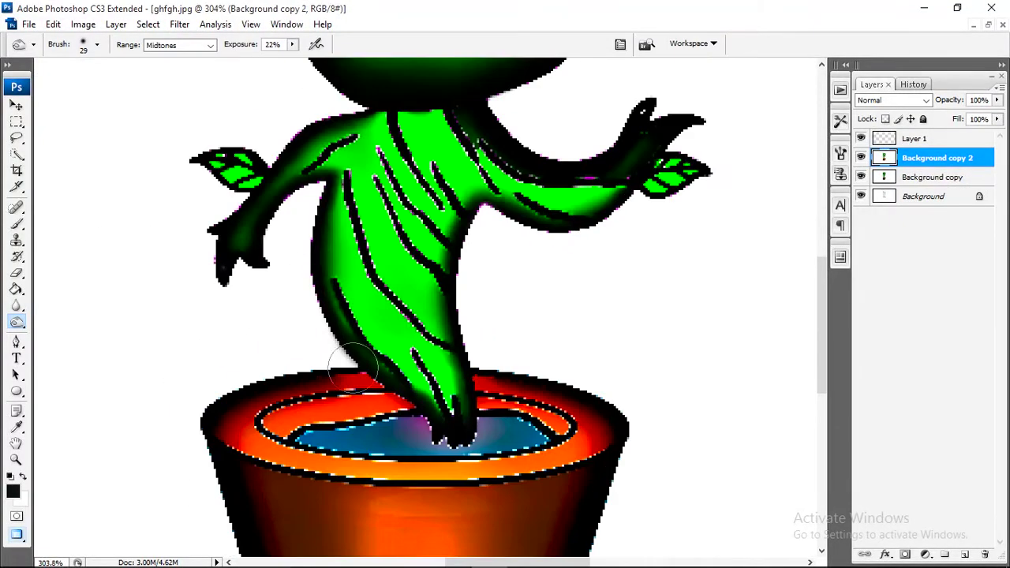
pyautogui.scroll(5, 314, 272)
# Switch to Dodge at Highlights 12% and brighten the face
pyautogui.click(97, 44)
pyautogui.press('Return')
pyautogui.moveTo(452, 296); pyautogui.dragTo(490, 223)
pyautogui.hotkey('ctrl', '0')
pyautogui.scroll(3, 487, 371)
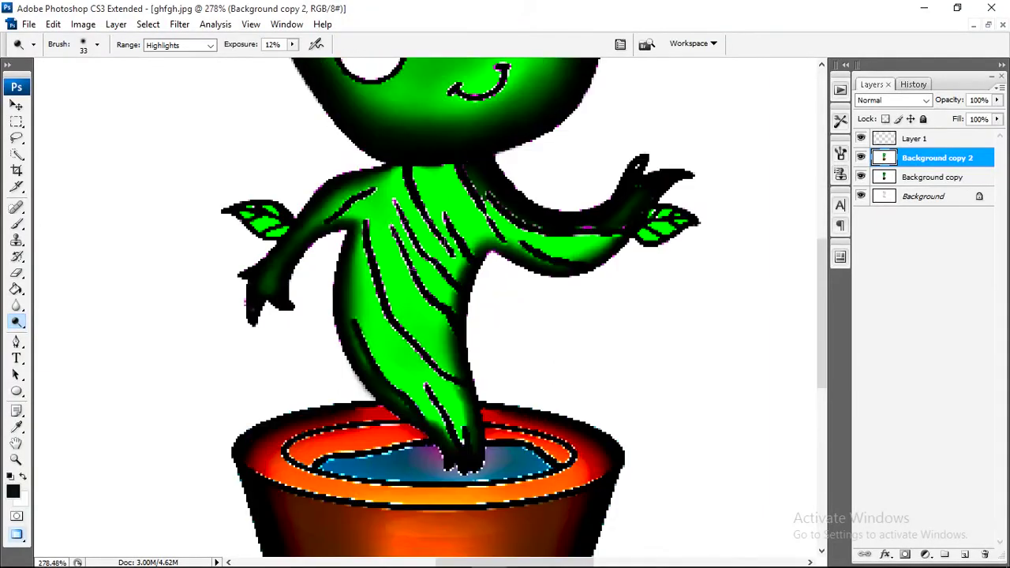
# Paint soft dodge highlight streaks across Groot's torso and face
pyautogui.moveTo(427, 221); pyautogui.dragTo(379, 308)
pyautogui.moveTo(431, 190)
pyautogui.mouseDown()
pyautogui.moveTo(379, 348)
pyautogui.moveTo(379, 387)
pyautogui.mouseUp()
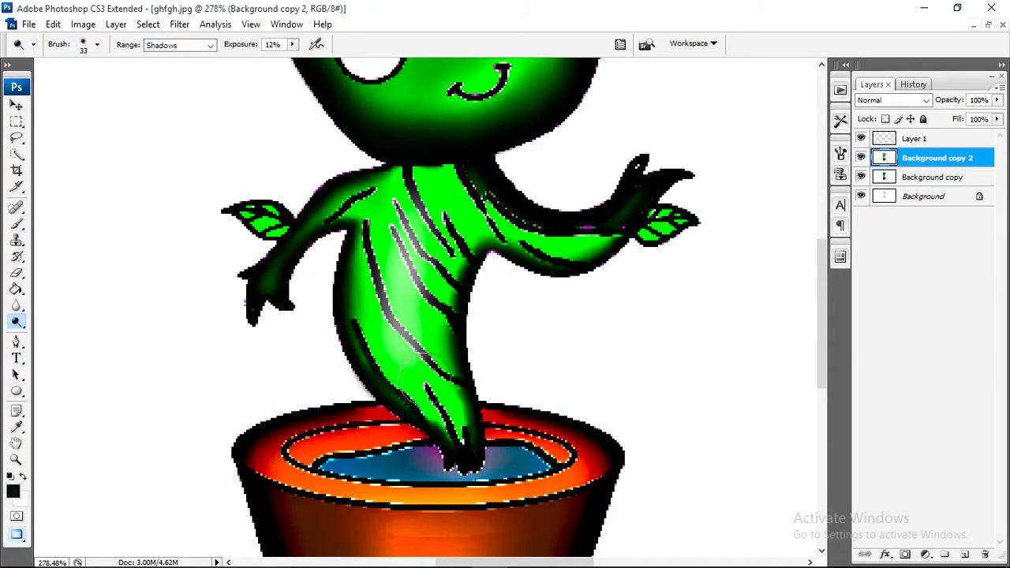
pyautogui.scroll(5, 442, 308)
pyautogui.scroll(3, 442, 308)
pyautogui.moveTo(447, 237); pyautogui.dragTo(426, 315)
pyautogui.moveTo(379, 197); pyautogui.dragTo(363, 268)
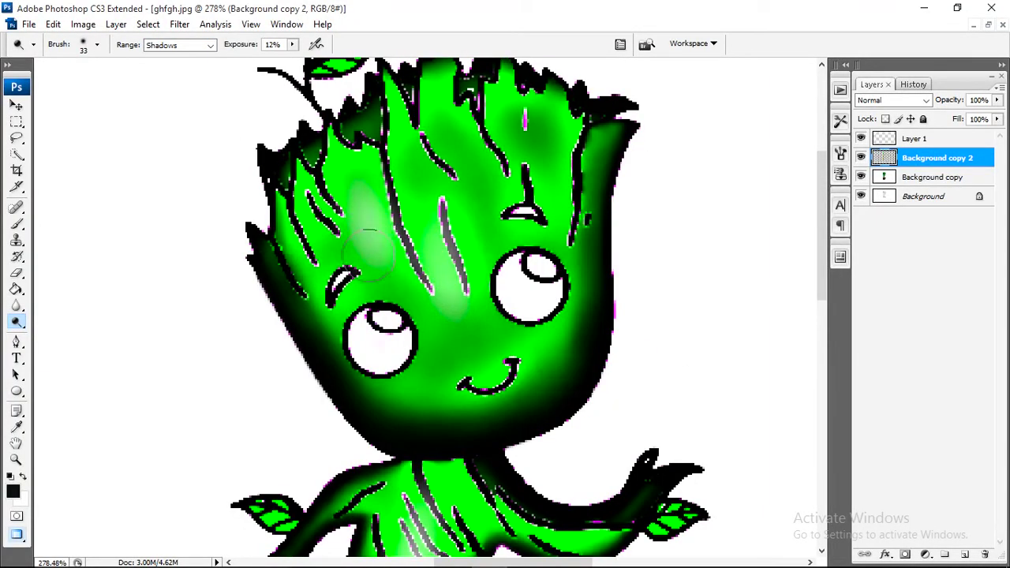
pyautogui.moveTo(474, 177); pyautogui.dragTo(466, 253)
# Brighten strands of hair near the top right of the head
pyautogui.click(98, 44)
pyautogui.moveTo(37, 84); pyautogui.dragTo(34, 85)
pyautogui.moveTo(474, 162); pyautogui.dragTo(446, 130)
pyautogui.scroll(-5, 442, 308)
# Shrink the dodge brush to 9, then 7, and brighten the dark left arm
pyautogui.click(97, 44)
pyautogui.scroll(2, 442, 308)
pyautogui.write('9')
pyautogui.press('Return')
pyautogui.scroll(-3, 443, 308)
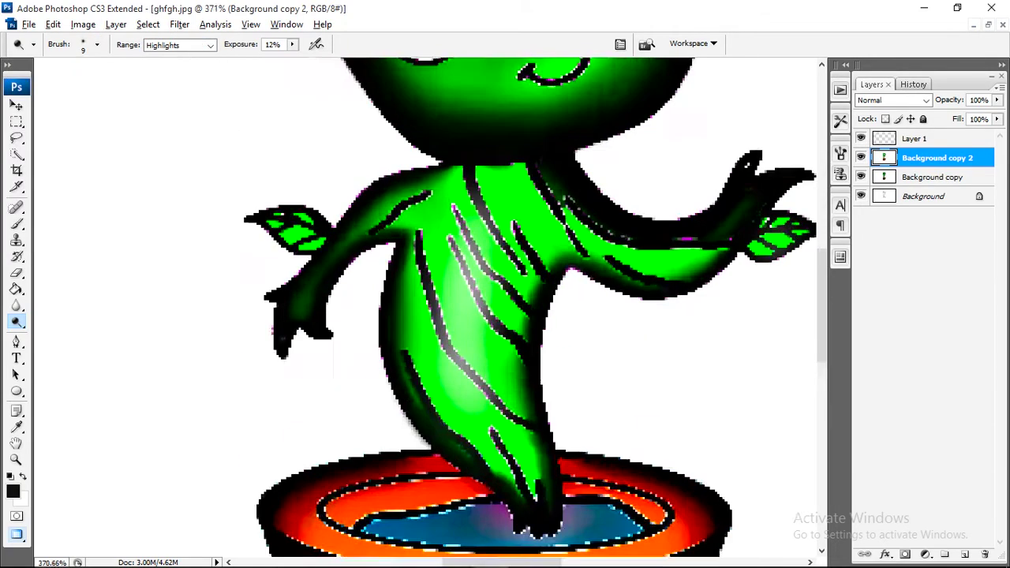
pyautogui.scroll(2, 283, 330)
pyautogui.click(97, 45)
pyautogui.write('7')
pyautogui.press('Return')
pyautogui.moveTo(292, 44); pyautogui.dragTo(329, 60)
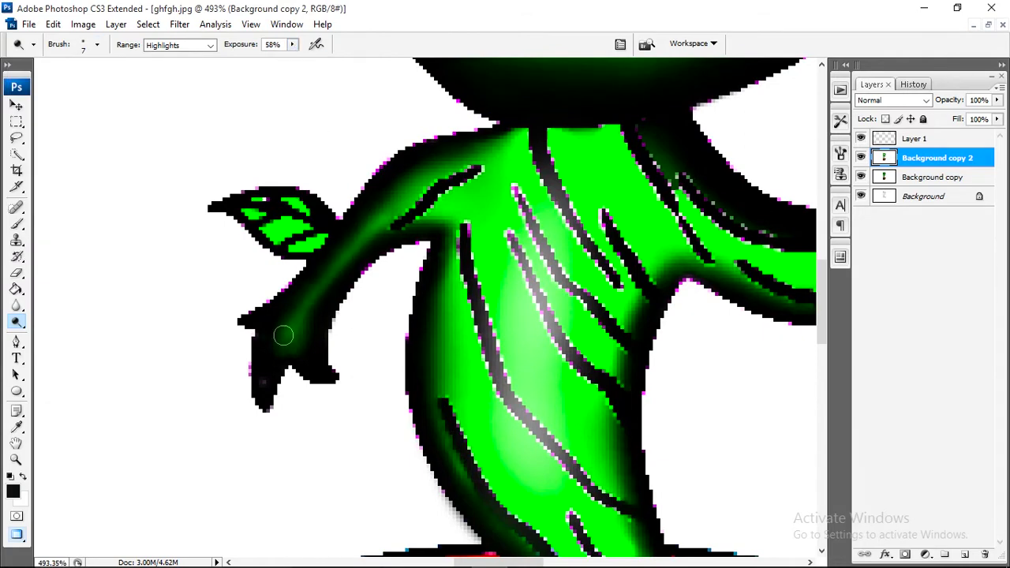
pyautogui.moveTo(282, 334); pyautogui.dragTo(293, 339)
# Add bright highlight streaks along the right arm and fit the figure on screen
pyautogui.hscroll(5, 296, 332)
pyautogui.moveTo(624, 228)
pyautogui.mouseDown()
pyautogui.moveTo(689, 180)
pyautogui.moveTo(601, 249)
pyautogui.mouseUp()
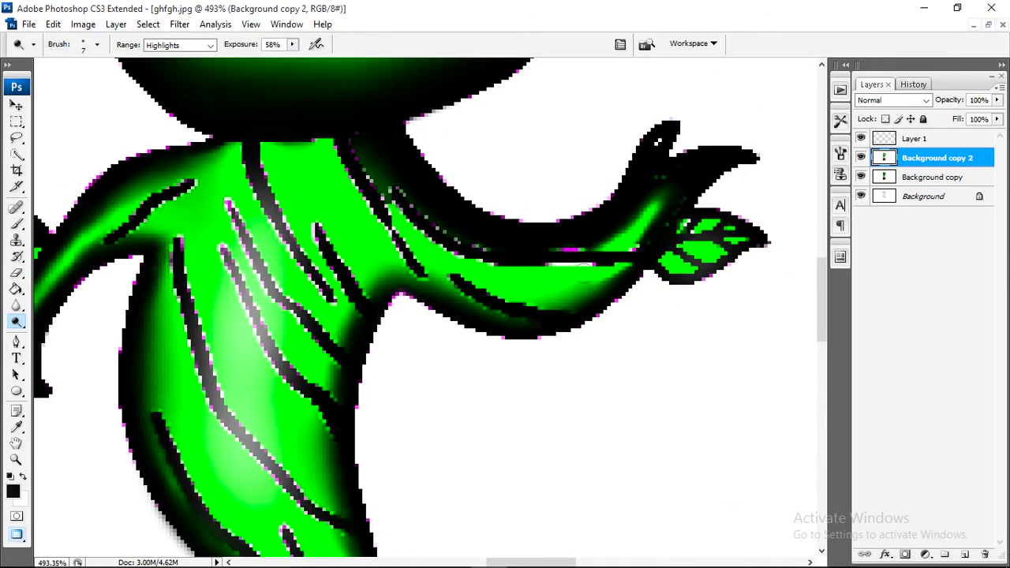
pyautogui.scroll(1, 423, 204)
pyautogui.hscroll(-2, 422, 203)
pyautogui.moveTo(561, 284); pyautogui.dragTo(434, 261)
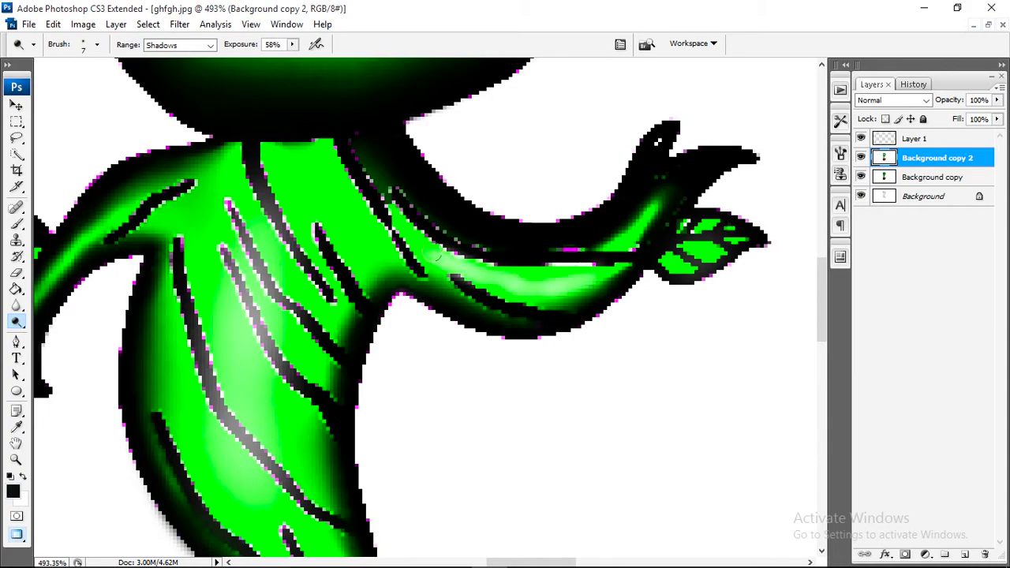
pyautogui.hotkey('ctrl', '0')
pyautogui.press('v')
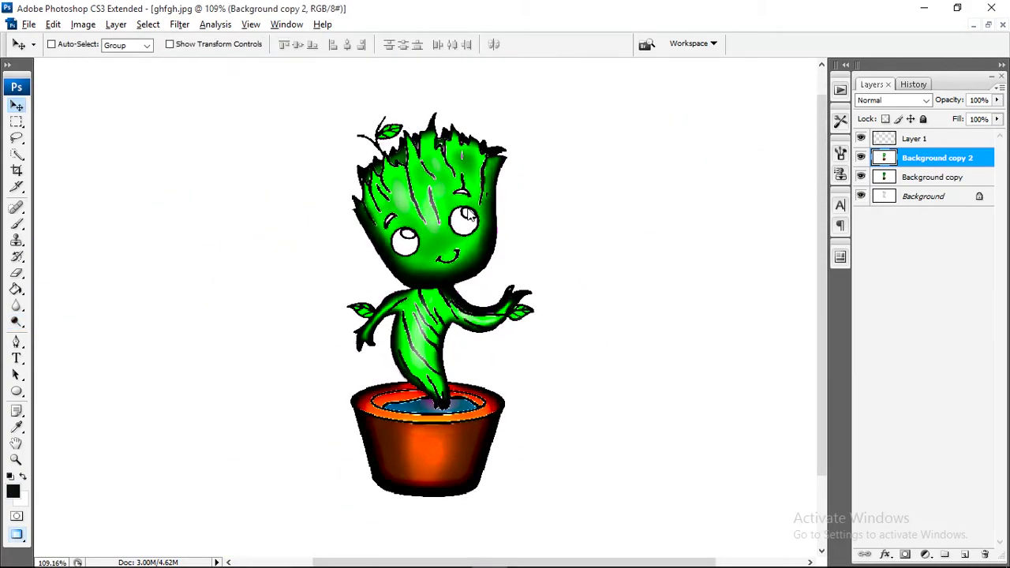
pyautogui.scroll(3, 397, 412)
pyautogui.scroll(2, 397, 411)
# Soften the pot rim outline with the 3 px Blur tool, right to left
pyautogui.press('r')
pyautogui.moveTo(560, 380); pyautogui.dragTo(534, 377)
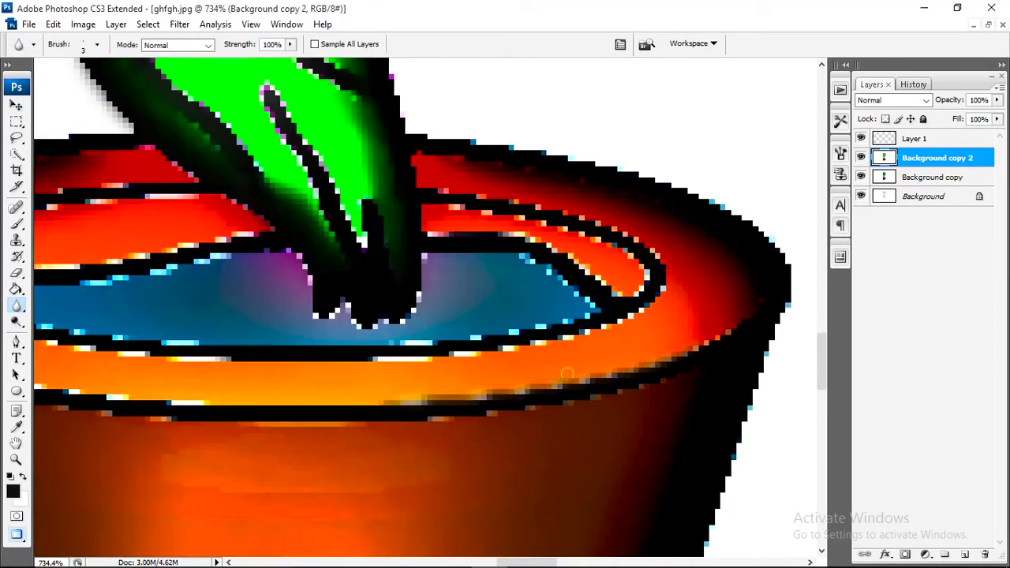
pyautogui.hscroll(-4, 447, 421)
pyautogui.moveTo(631, 387); pyautogui.dragTo(357, 380)
pyautogui.moveTo(134, 300); pyautogui.dragTo(514, 367)
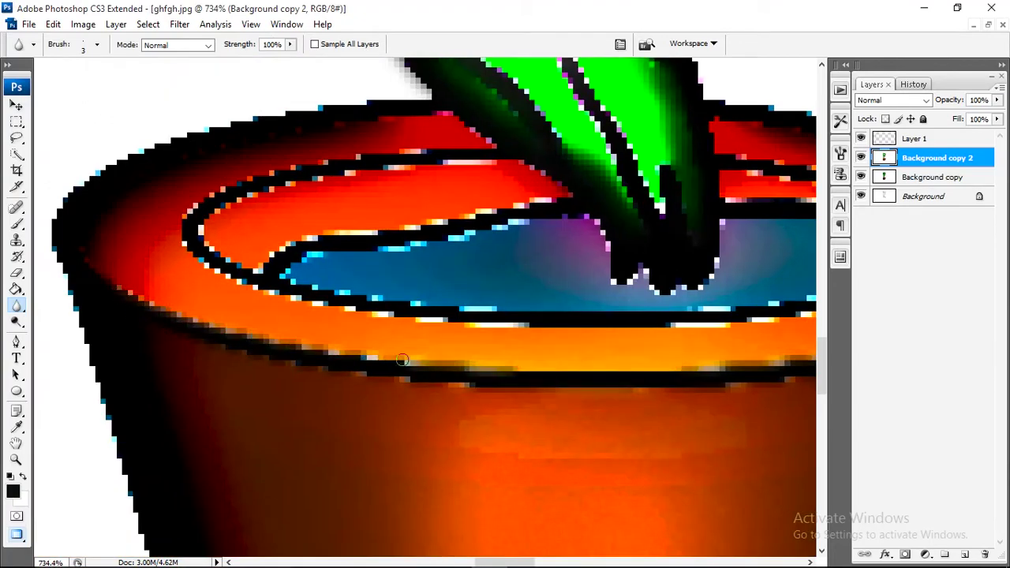
pyautogui.hscroll(3, 514, 368)
pyautogui.moveTo(790, 315)
pyautogui.mouseDown()
pyautogui.moveTo(537, 347)
pyautogui.moveTo(271, 350)
pyautogui.moveTo(197, 246)
pyautogui.moveTo(458, 206)
pyautogui.moveTo(227, 244)
pyautogui.mouseUp()
pyautogui.scroll(2, 271, 350)
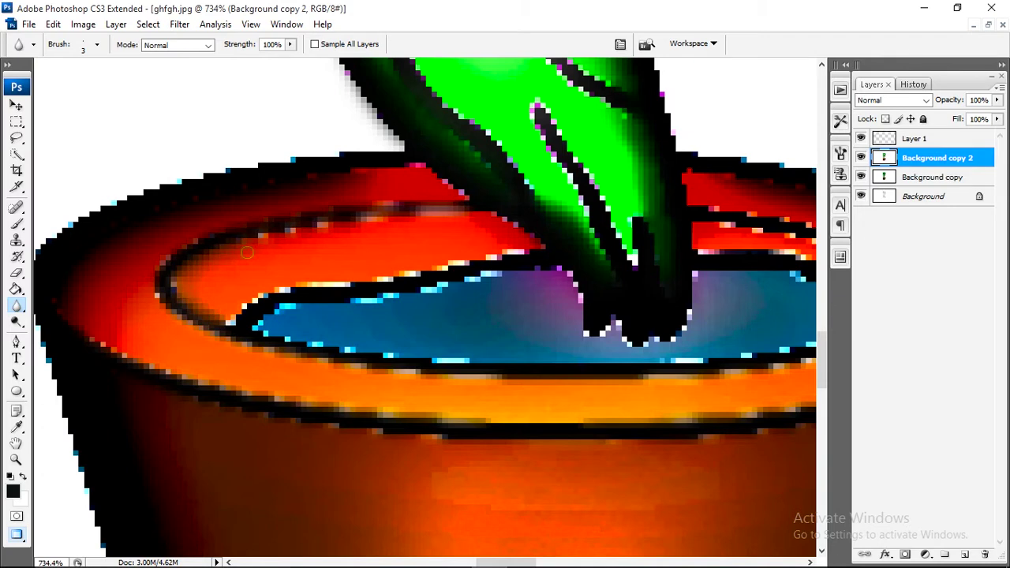
# Blur along the blue liquid's outline to soften it
pyautogui.moveTo(493, 251)
pyautogui.mouseDown()
pyautogui.moveTo(229, 316)
pyautogui.moveTo(474, 285)
pyautogui.moveTo(289, 327)
pyautogui.moveTo(481, 284)
pyautogui.mouseUp()
pyautogui.hscroll(4, 385, 281)
pyautogui.moveTo(519, 325)
pyautogui.mouseDown()
pyautogui.moveTo(679, 331)
pyautogui.moveTo(292, 285)
pyautogui.mouseUp()
pyautogui.hscroll(4, 292, 284)
pyautogui.scroll(1, 292, 284)
# Smear the inner red rim and soften the liquid's lower outline
pyautogui.moveTo(545, 296); pyautogui.dragTo(387, 263)
pyautogui.moveTo(587, 323)
pyautogui.mouseDown()
pyautogui.moveTo(410, 284)
pyautogui.moveTo(529, 355)
pyautogui.mouseUp()
pyautogui.scroll(-1, 612, 293)
pyautogui.moveTo(600, 298); pyautogui.dragTo(446, 391)
pyautogui.scroll(-1, 446, 390)
pyautogui.scroll(-1, 331, 359)
pyautogui.hscroll(3, 315, 360)
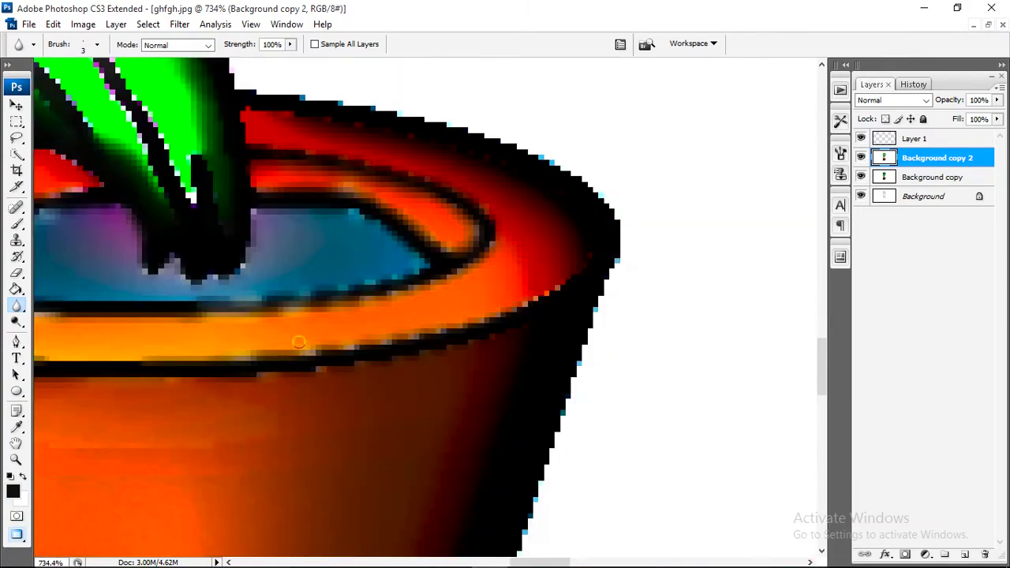
pyautogui.scroll(3, 299, 342)
pyautogui.hscroll(-3, 299, 341)
pyautogui.scroll(1, 299, 342)
pyautogui.scroll(-5, 529, 339)
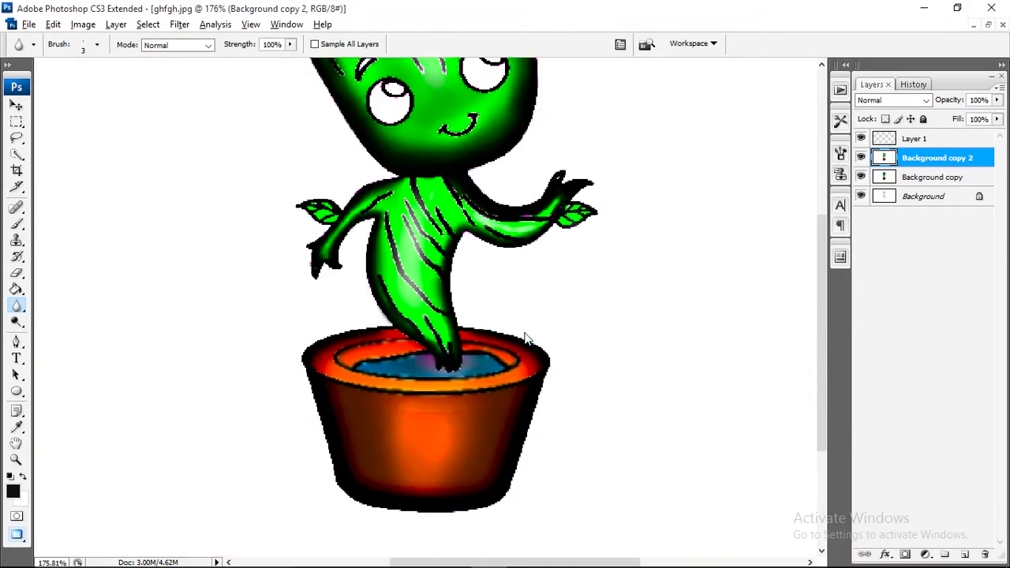
pyautogui.scroll(5, 350, 367)
# Paint faintly over the blue liquid with the Brush at 2% Flow
pyautogui.press('b')
pyautogui.click(12, 491)
pyautogui.click(858, 135)
pyautogui.click(97, 44)
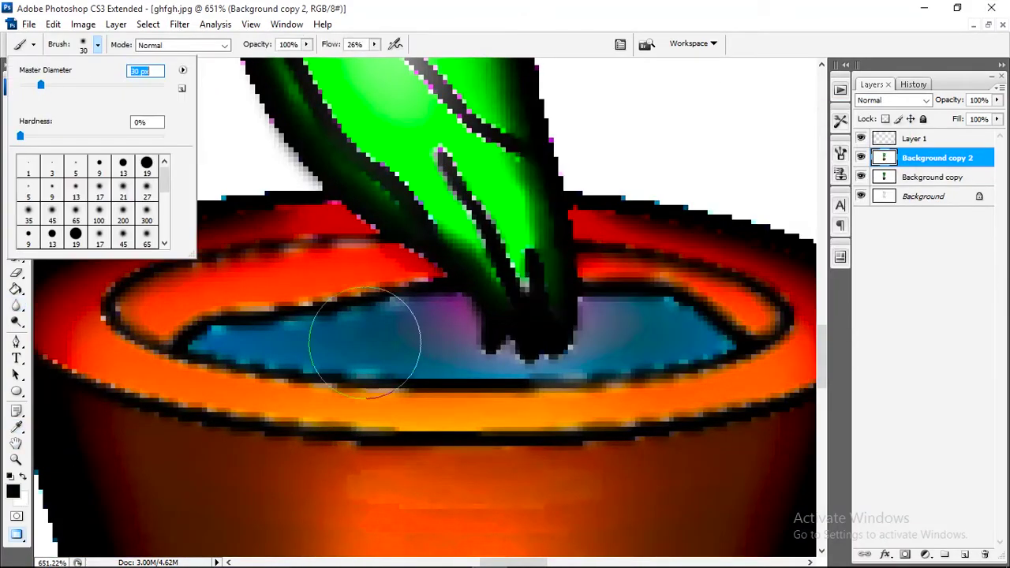
pyautogui.press('Return')
pyautogui.moveTo(374, 44); pyautogui.dragTo(351, 63)
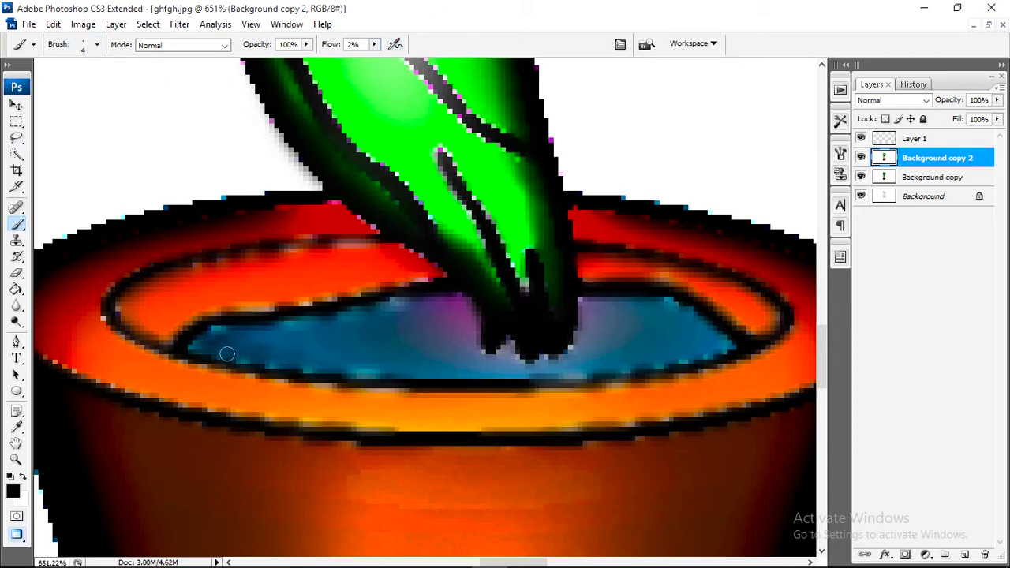
# Darken the blue liquid with a 7 px Burn stroke
pyautogui.press('o')
pyautogui.click(97, 45)
pyautogui.press('Return')
pyautogui.moveTo(196, 342); pyautogui.dragTo(316, 367)
# Burn the right liquid, right orange rim and inner left rim, then adjust Burn exposure
pyautogui.press('r')
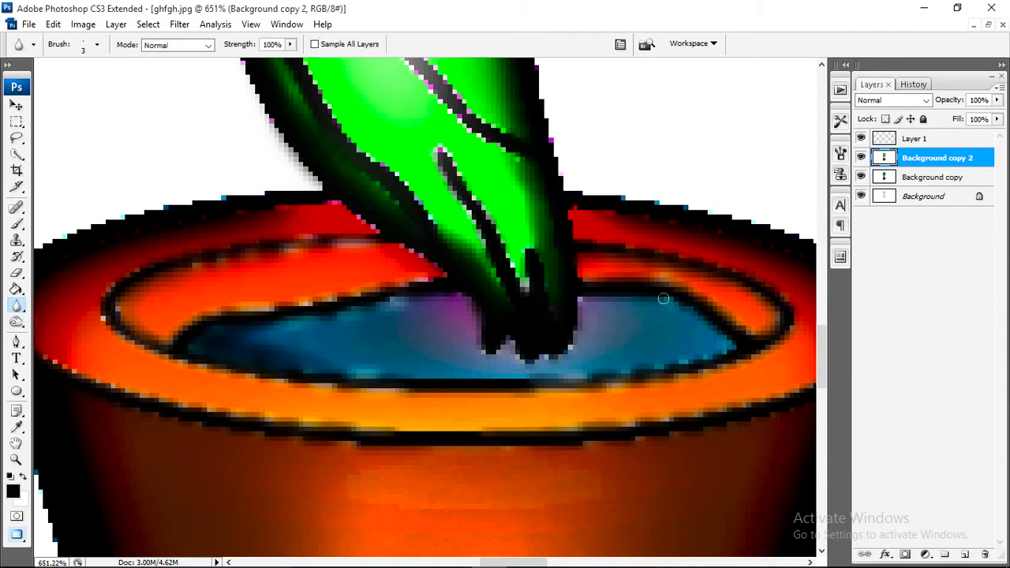
pyautogui.press('o')
pyautogui.moveTo(674, 348)
pyautogui.mouseDown()
pyautogui.moveTo(722, 349)
pyautogui.moveTo(701, 320)
pyautogui.mouseUp()
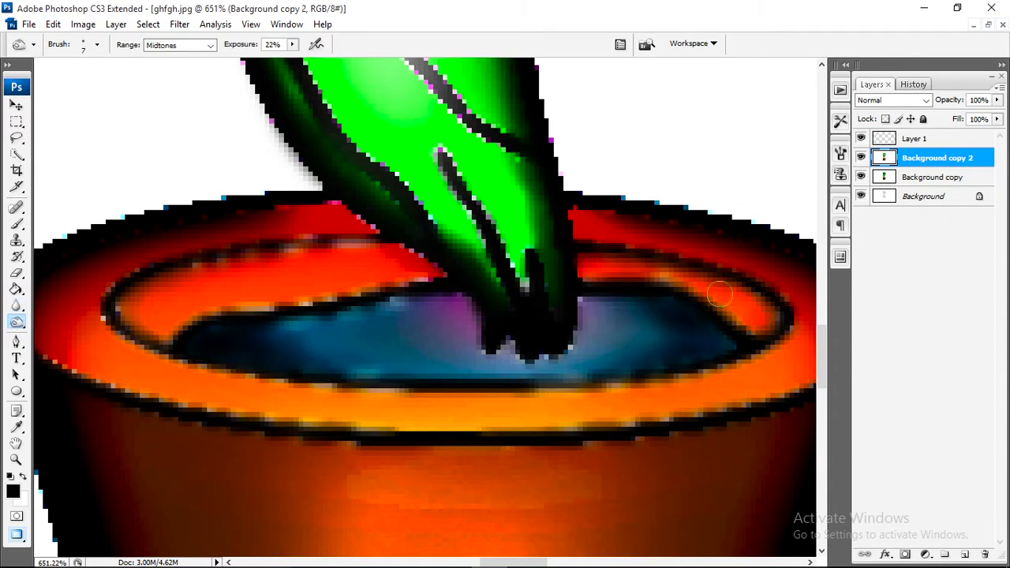
pyautogui.moveTo(762, 314); pyautogui.dragTo(750, 319)
pyautogui.moveTo(150, 296)
pyautogui.mouseDown()
pyautogui.moveTo(138, 311)
pyautogui.moveTo(152, 323)
pyautogui.mouseUp()
pyautogui.click(292, 44)
pyautogui.moveTo(316, 61); pyautogui.dragTo(359, 60)
# Return to the Blur tool and shrink the brush to its smallest size
pyautogui.press('r')
pyautogui.press('o')
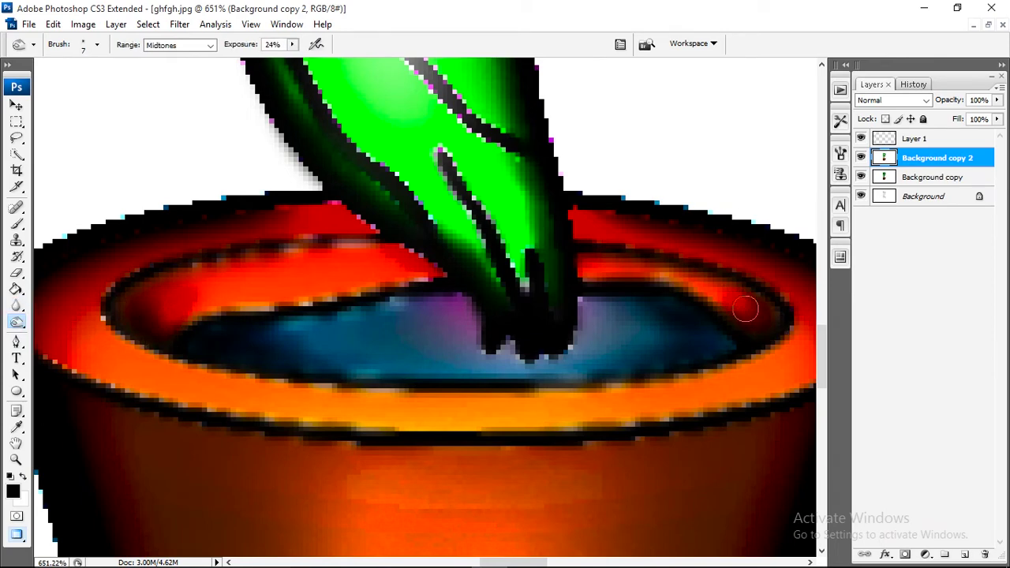
pyautogui.press('r')
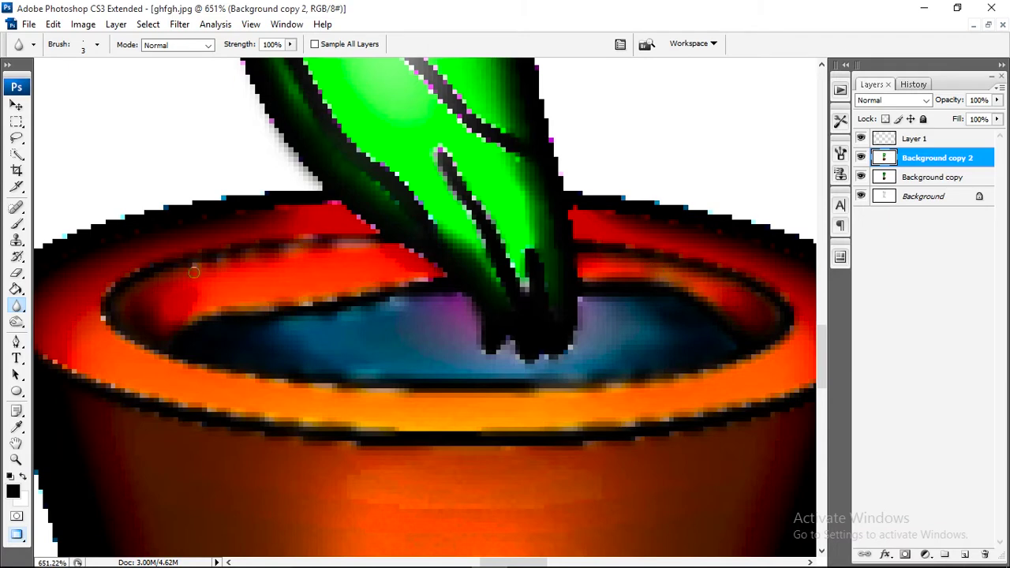
pyautogui.moveTo(193, 387); pyautogui.dragTo(162, 352)
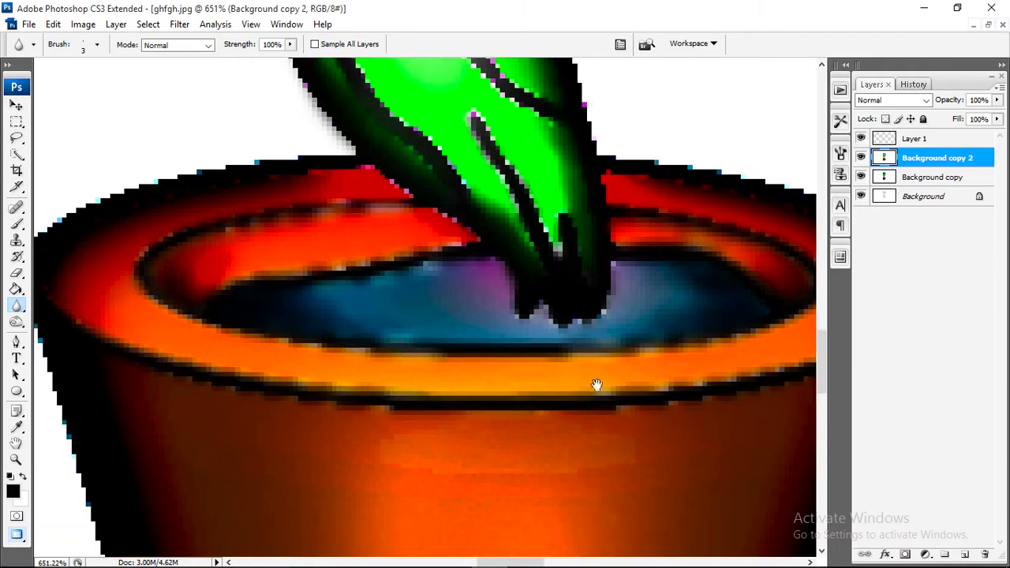
pyautogui.hscroll(5, 608, 381)
pyautogui.hscroll(-3, 462, 358)
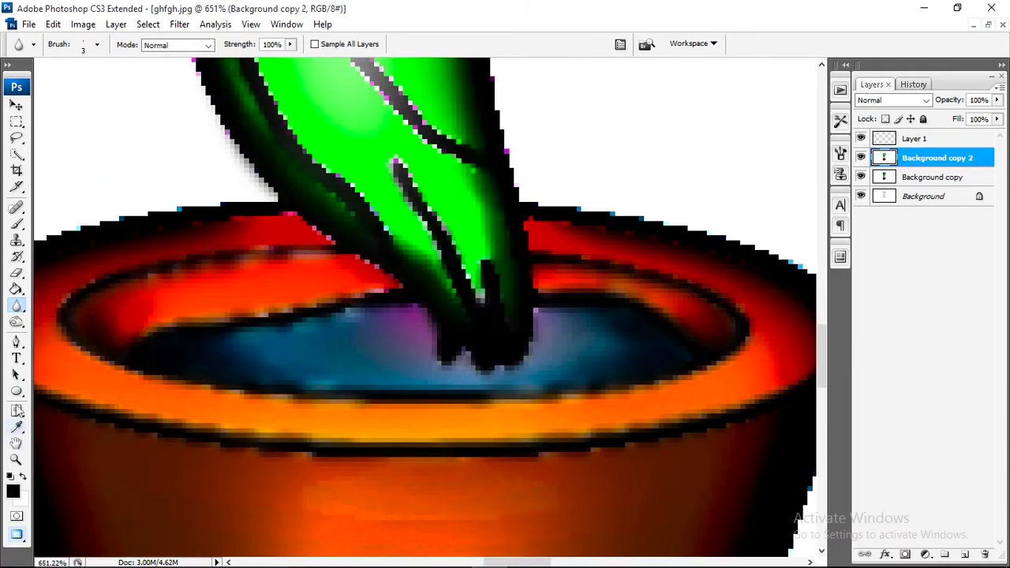
pyautogui.click(97, 45)
pyautogui.press('[')
pyautogui.press('[')
pyautogui.scroll(1, 466, 361)
# Paint a short dark brush stroke at the base of Groot's stem
pyautogui.press('b')
pyautogui.click(97, 45)
pyautogui.click(375, 44)
pyautogui.moveTo(420, 307); pyautogui.dragTo(431, 353)
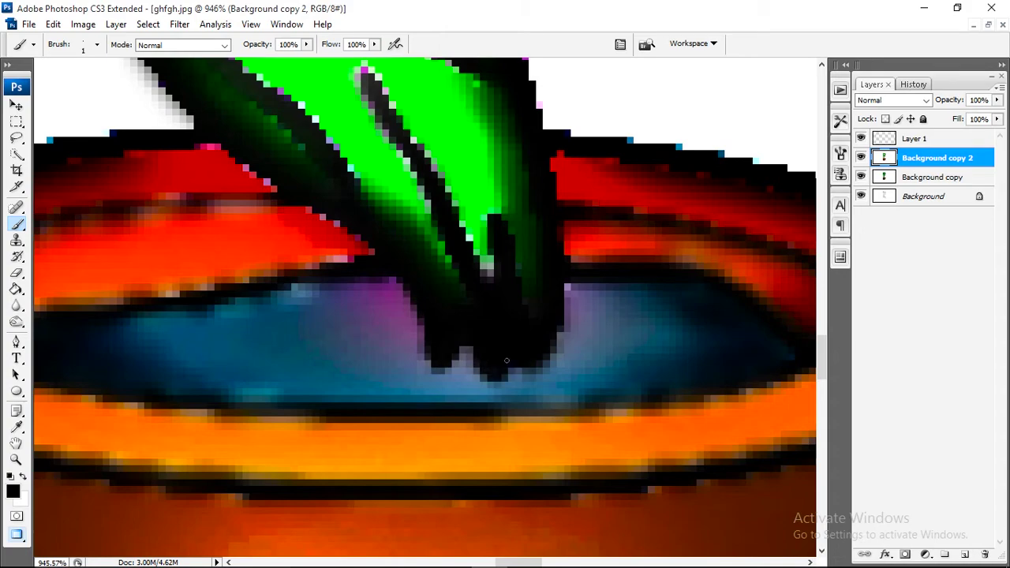
pyautogui.moveTo(519, 221); pyautogui.dragTo(559, 324)
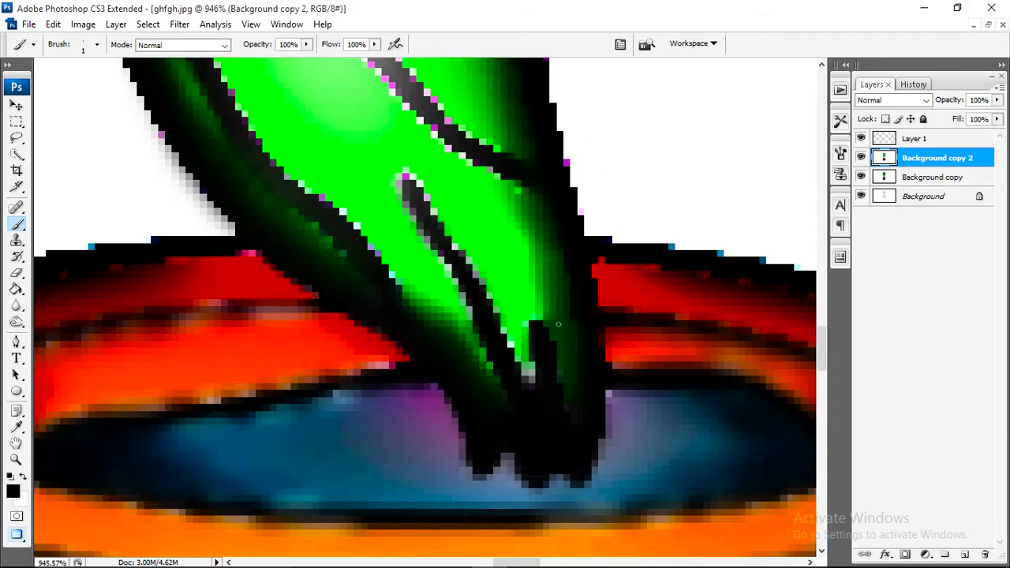
# Brighten the pot's front centre with Dodge on Highlights, undoing one stroke
pyautogui.hotkey('ctrl', '0')
pyautogui.press('o')
pyautogui.click(180, 45)
pyautogui.click(195, 68)
pyautogui.press('Down')
pyautogui.moveTo(406, 371); pyautogui.dragTo(411, 505)
pyautogui.hotkey('ctrl', 'z')
# Select the Blur tool and check its brush size settings
pyautogui.click(17, 306)
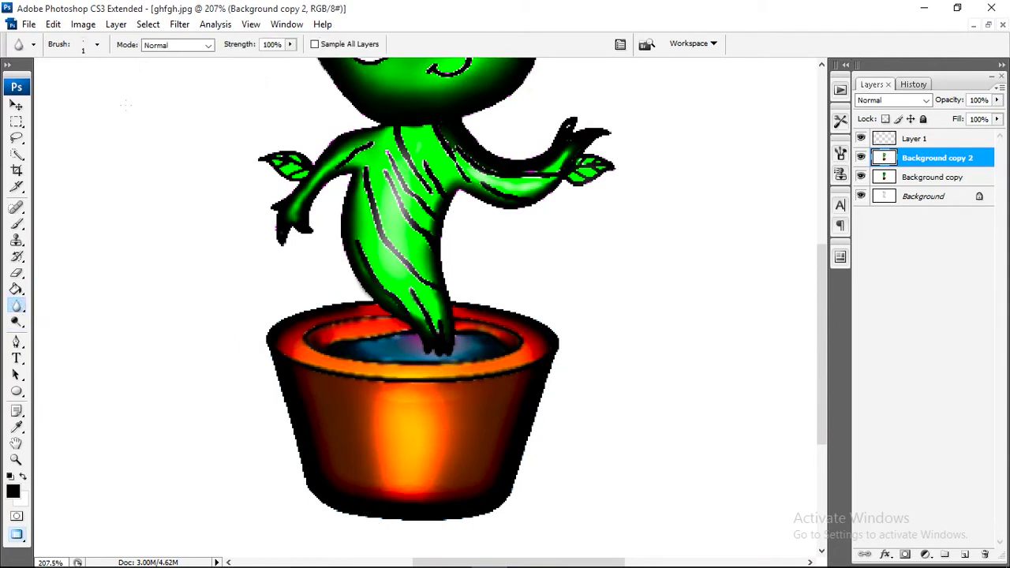
pyautogui.click(96, 44)
pyautogui.click(371, 453)
pyautogui.scroll(-2, 448, 467)
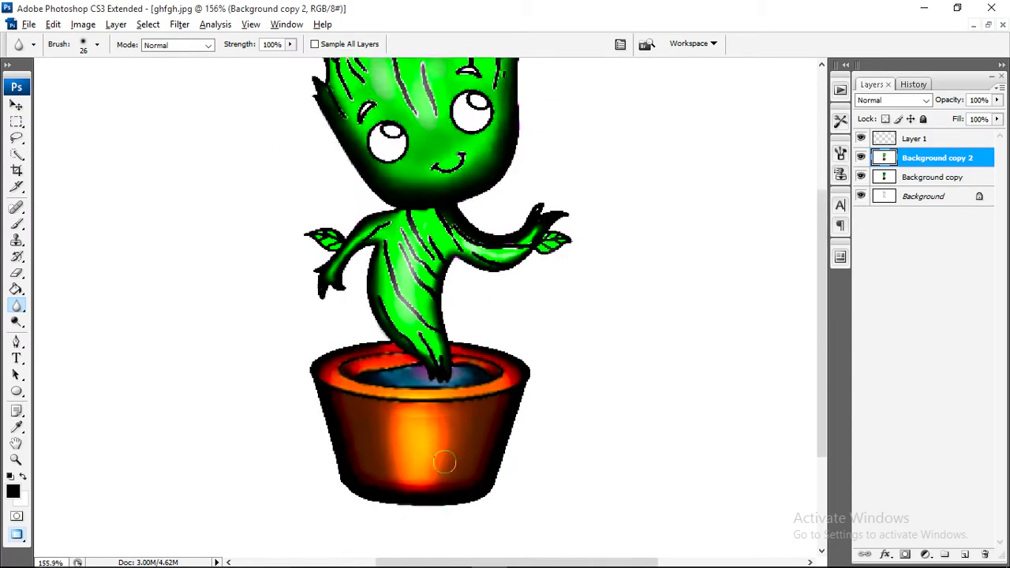
# Select the Burn tool and lower its Exposure to 5%
pyautogui.scroll(-1, 458, 425)
pyautogui.scroll(1, 485, 348)
pyautogui.scroll(2, 354, 411)
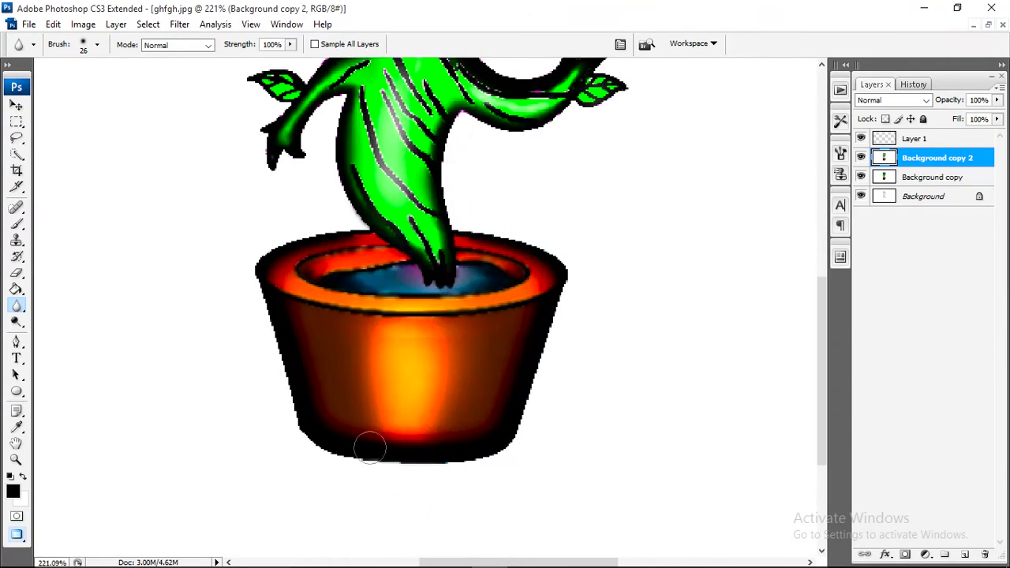
pyautogui.scroll(2, 354, 411)
pyautogui.click(16, 322)
pyautogui.click(97, 45)
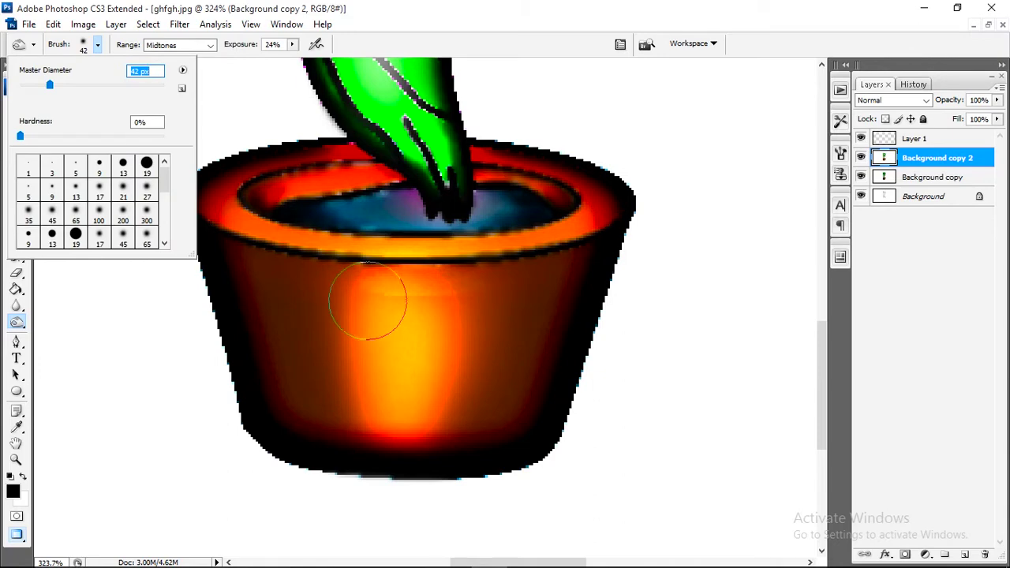
pyautogui.click(291, 44)
pyautogui.moveTo(290, 57); pyautogui.dragTo(264, 57)
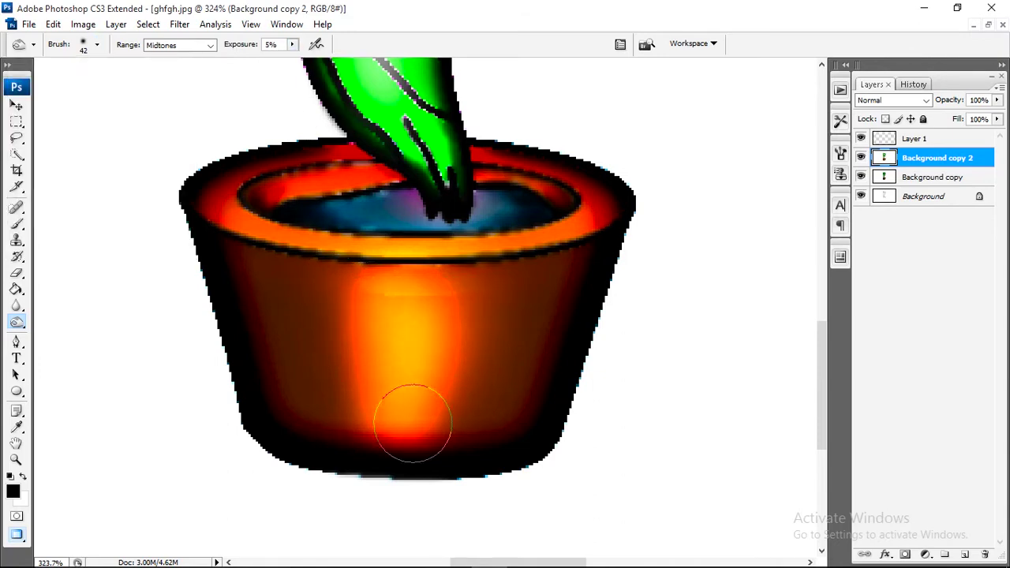
# Burn along the pot's left and right sides to round its shape
pyautogui.moveTo(324, 299); pyautogui.dragTo(287, 378)
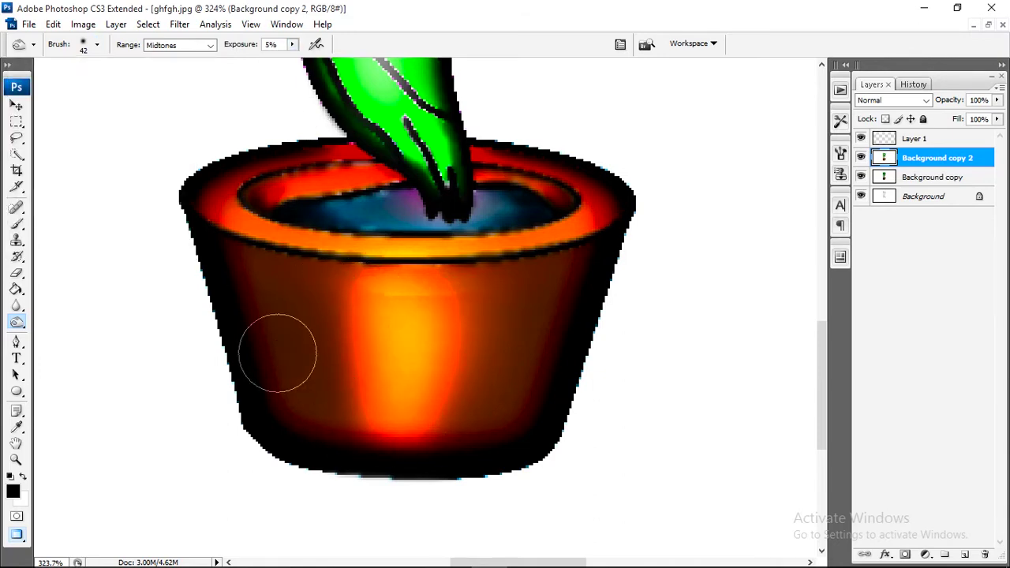
pyautogui.moveTo(569, 339); pyautogui.dragTo(577, 289)
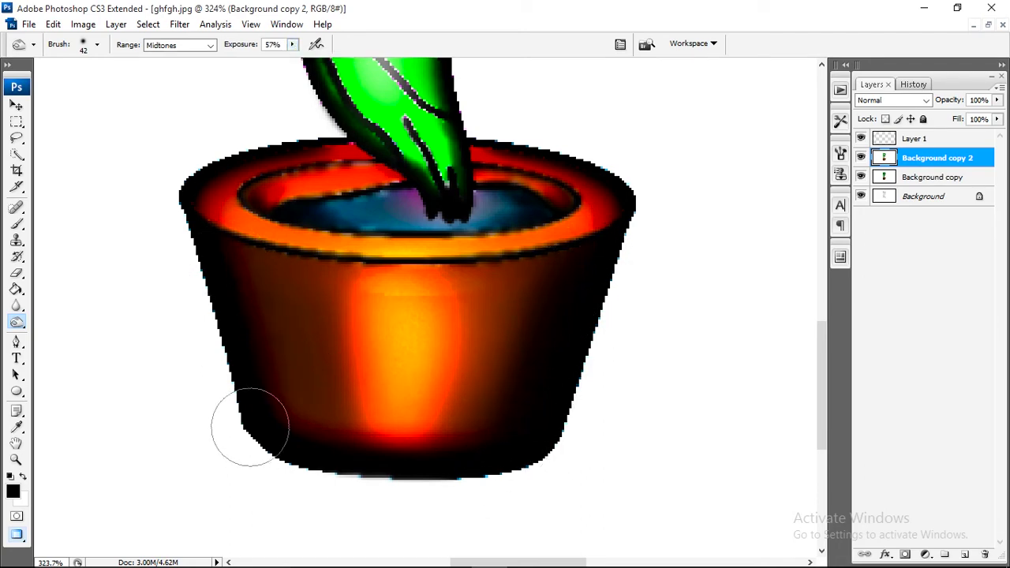
pyautogui.scroll(-2, 564, 207)
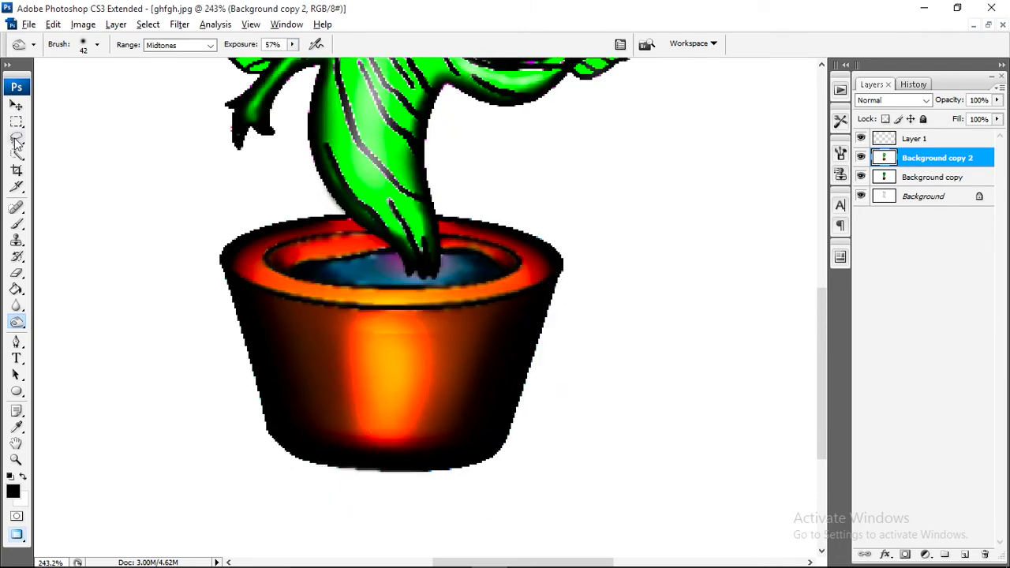
pyautogui.scroll(-2, 564, 206)
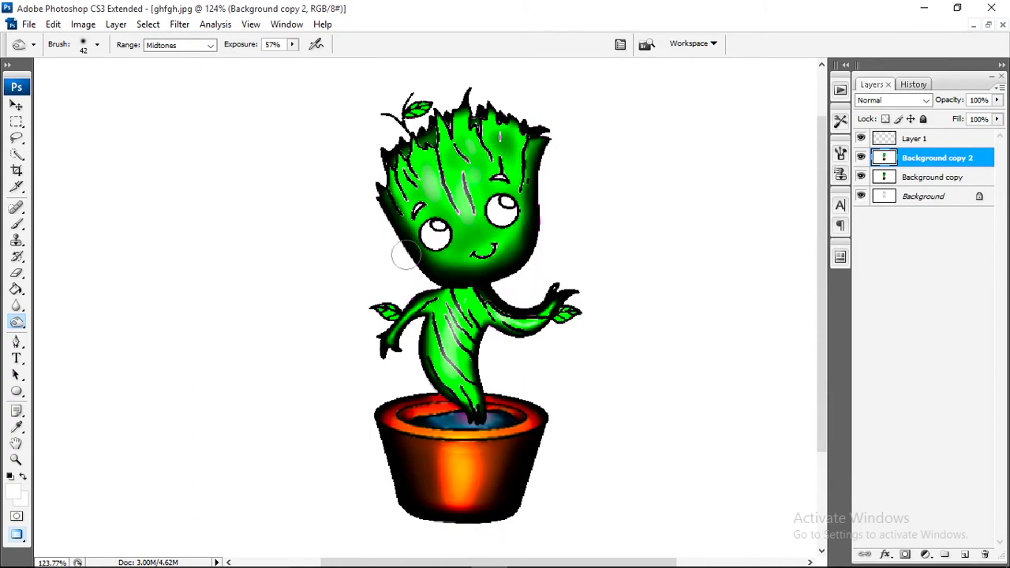
pyautogui.click(17, 322)
# Make Layer 1 active and choose the Brush tool with a soft 9 px tip
pyautogui.click(63, 324)
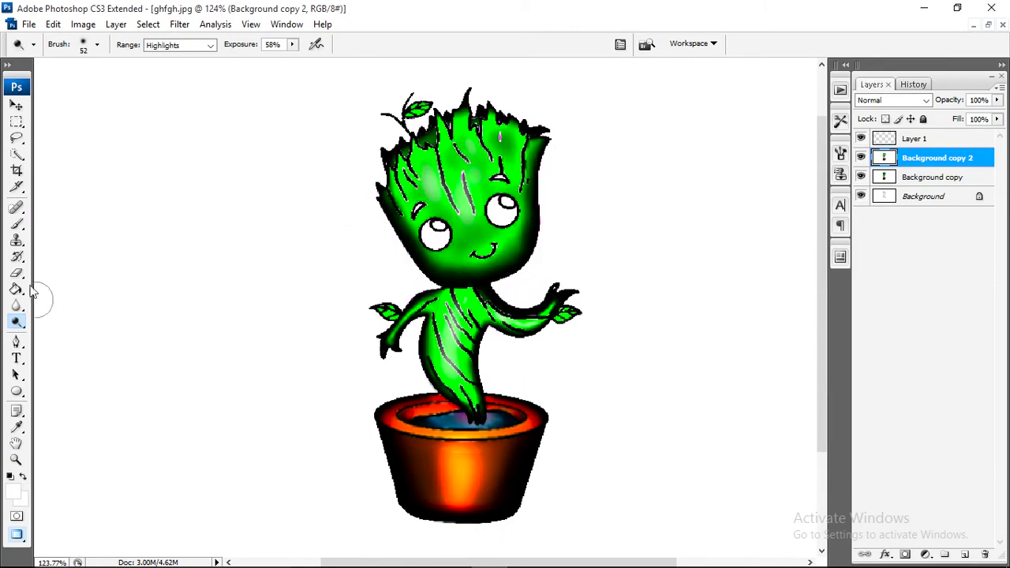
pyautogui.click(17, 225)
pyautogui.scroll(2, 432, 199)
pyautogui.scroll(2, 433, 198)
pyautogui.click(915, 138)
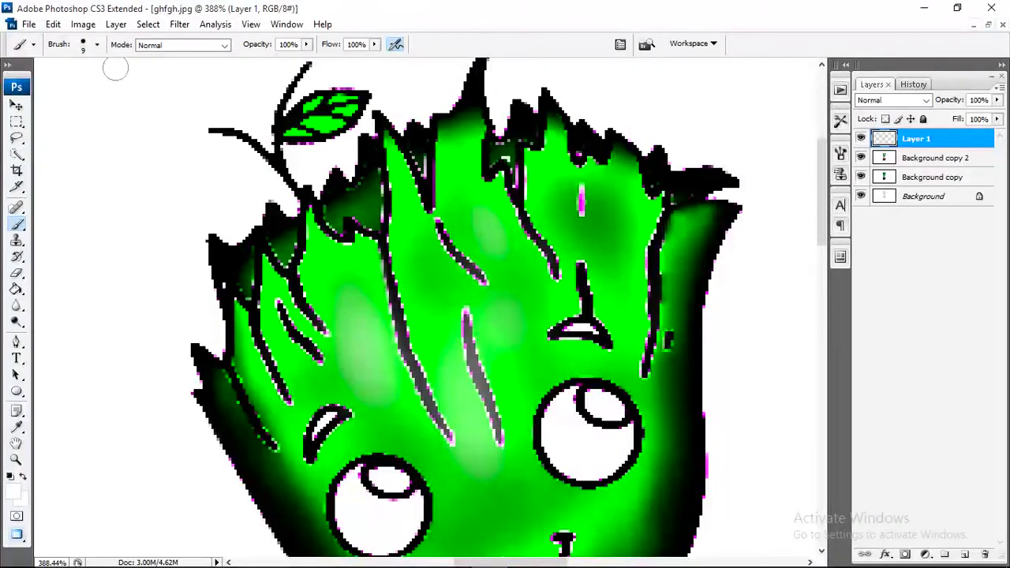
pyautogui.click(97, 44)
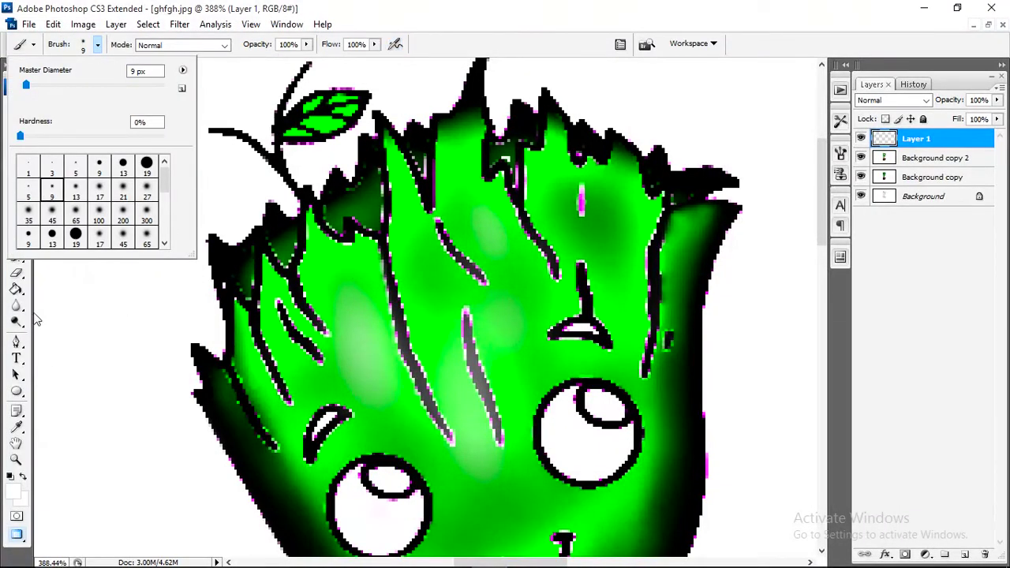
pyautogui.click(511, 40)
# Set the foreground colour to black in the Color Picker
pyautogui.click(17, 496)
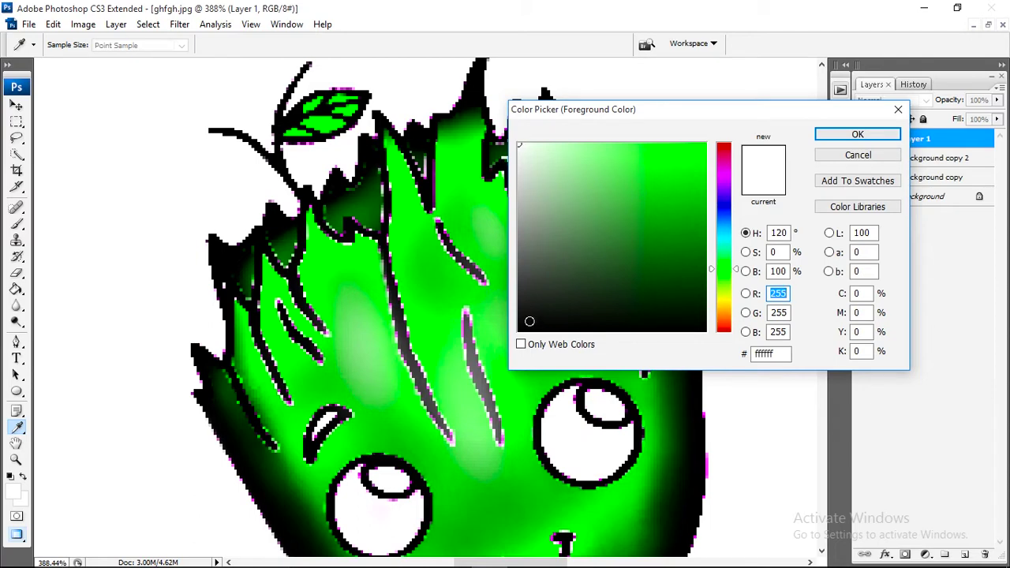
pyautogui.click(529, 320)
pyautogui.click(858, 134)
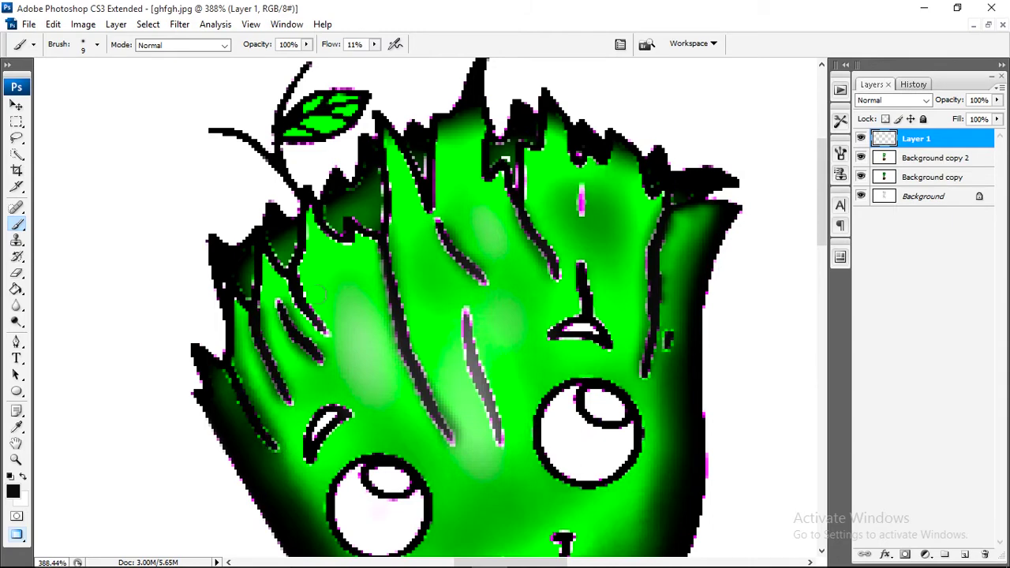
pyautogui.scroll(2, 312, 324)
# Shade the diagonal bark lines, nose line and right edge of Groot's head in dark
pyautogui.moveTo(506, 482)
pyautogui.mouseDown()
pyautogui.moveTo(427, 206)
pyautogui.moveTo(474, 411)
pyautogui.moveTo(456, 368)
pyautogui.mouseUp()
pyautogui.moveTo(539, 312); pyautogui.dragTo(588, 497)
pyautogui.moveTo(545, 332); pyautogui.dragTo(585, 442)
pyautogui.moveTo(506, 193); pyautogui.dragTo(556, 260)
pyautogui.moveTo(713, 293); pyautogui.dragTo(606, 292)
pyautogui.moveTo(604, 237); pyautogui.dragTo(604, 316)
pyautogui.moveTo(703, 166); pyautogui.dragTo(699, 371)
# Adjust the brush settings and darken the short bark stripe on the forehead
pyautogui.click(97, 44)
pyautogui.press('Return')
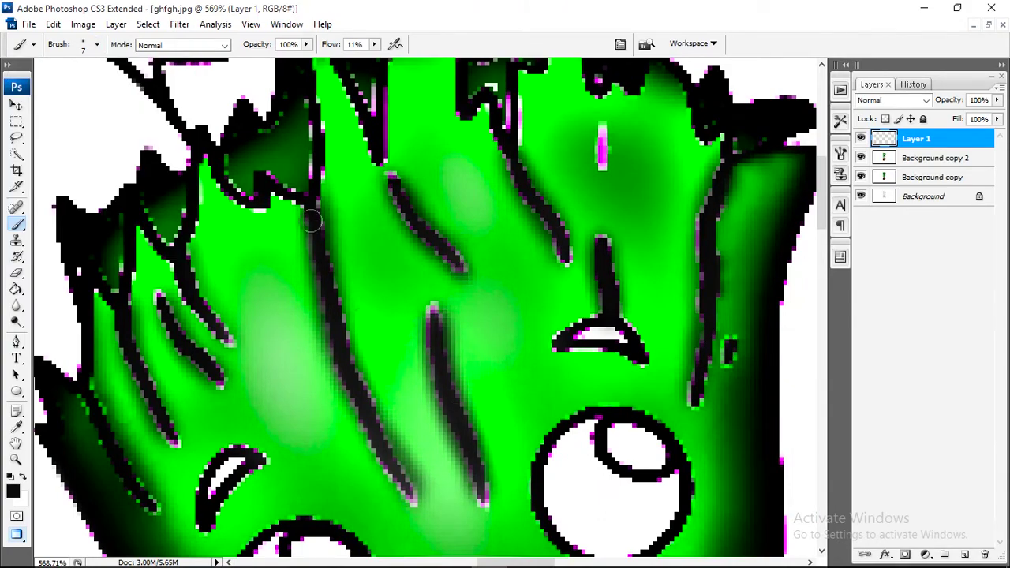
pyautogui.scroll(-2, 311, 222)
pyautogui.scroll(3, 210, 347)
pyautogui.moveTo(277, 255); pyautogui.dragTo(336, 312)
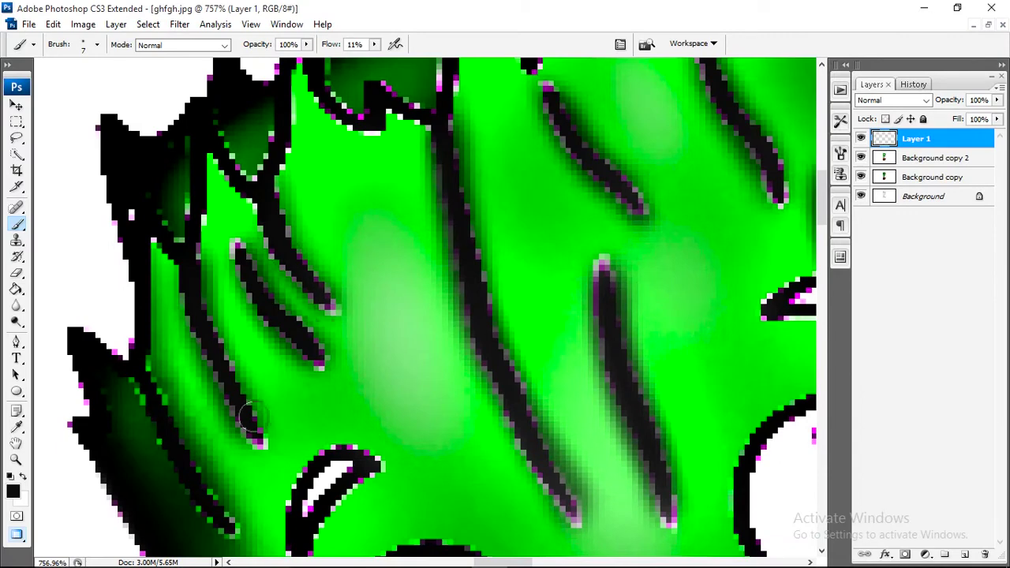
# Switch to a 4 px brush at 26% flow and darken another bark stripe on the head
pyautogui.rightClick(314, 83)
pyautogui.write('4')
pyautogui.press('Return')
pyautogui.hotkey('shift', '5')
pyautogui.hotkey('shift', '2')
pyautogui.hotkey('shift', '2')
pyautogui.hotkey('shift', '6')
pyautogui.moveTo(332, 308); pyautogui.dragTo(269, 237)
# Paint a short dark stroke, then extend two bark stripes downward with a 2 px brush
pyautogui.scroll(-2, 379, 197)
pyautogui.scroll(-1, 385, 92)
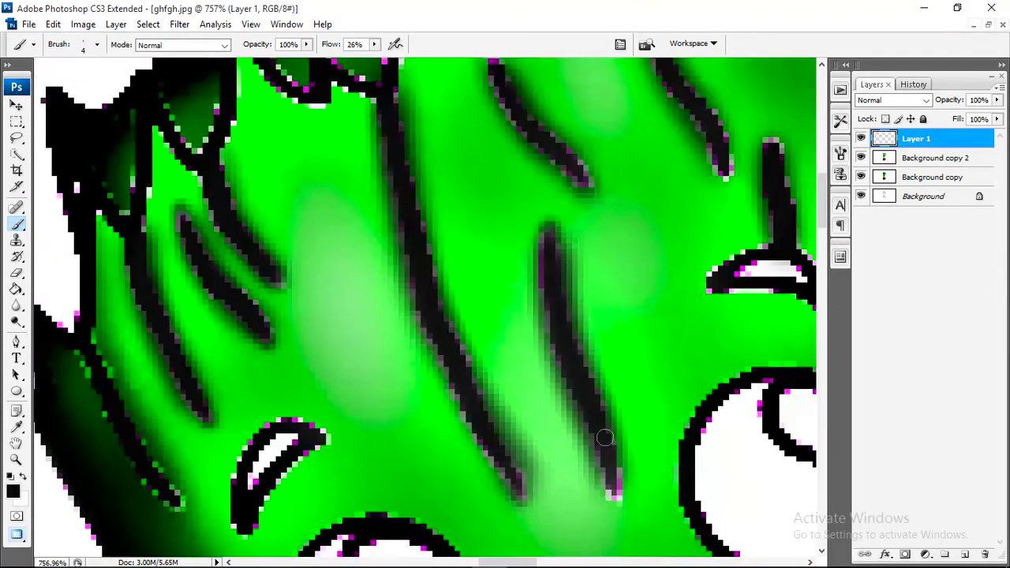
pyautogui.moveTo(604, 439); pyautogui.dragTo(618, 497)
pyautogui.scroll(2, 478, 225)
pyautogui.scroll(-1, 636, 195)
pyautogui.hscroll(2, 636, 195)
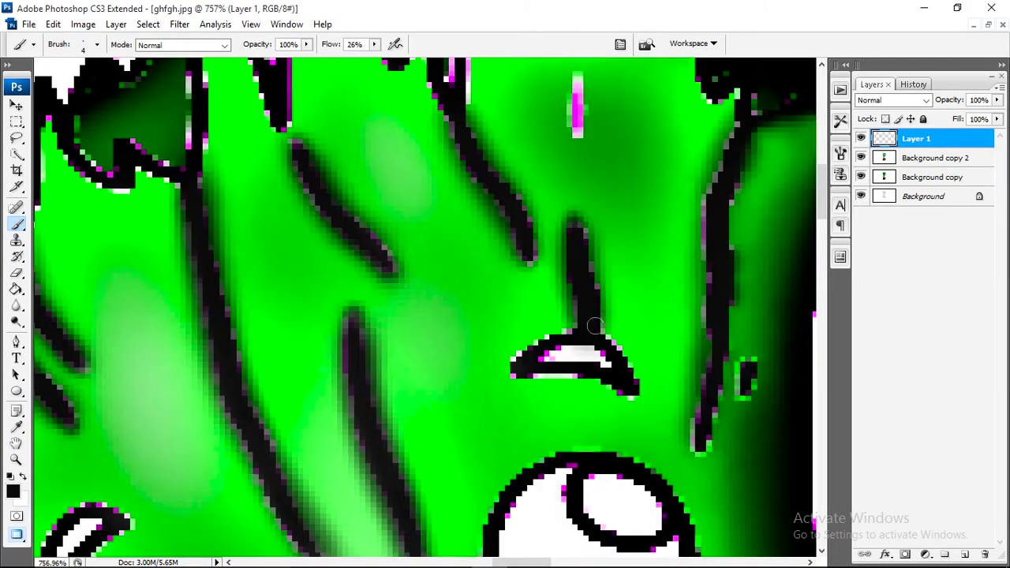
pyautogui.hotkey('ctrl', '0')
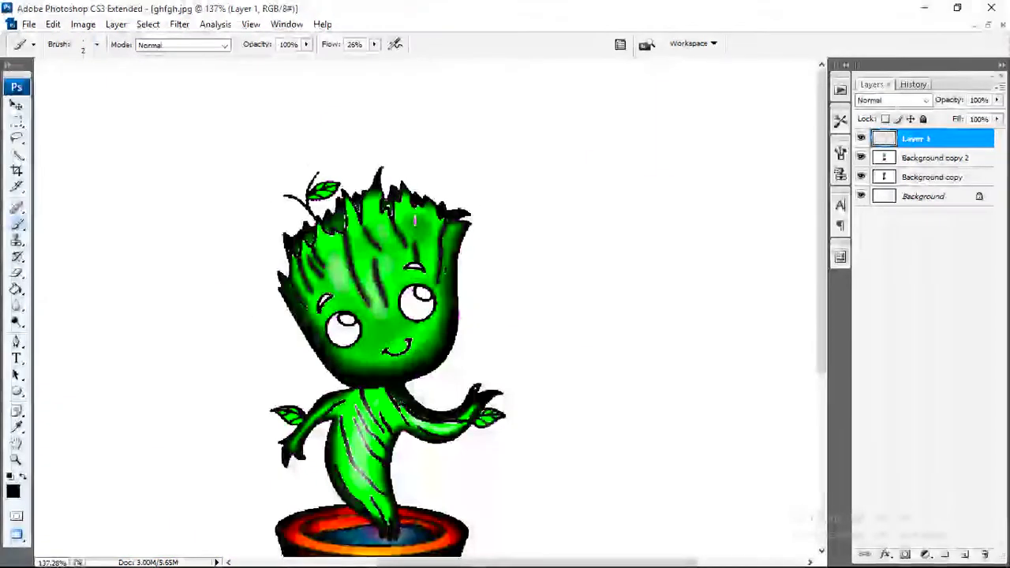
pyautogui.scroll(5, 380, 305)
pyautogui.press('[')
pyautogui.press('[')
pyautogui.moveTo(379, 305); pyautogui.dragTo(418, 406)
pyautogui.moveTo(543, 320); pyautogui.dragTo(584, 419)
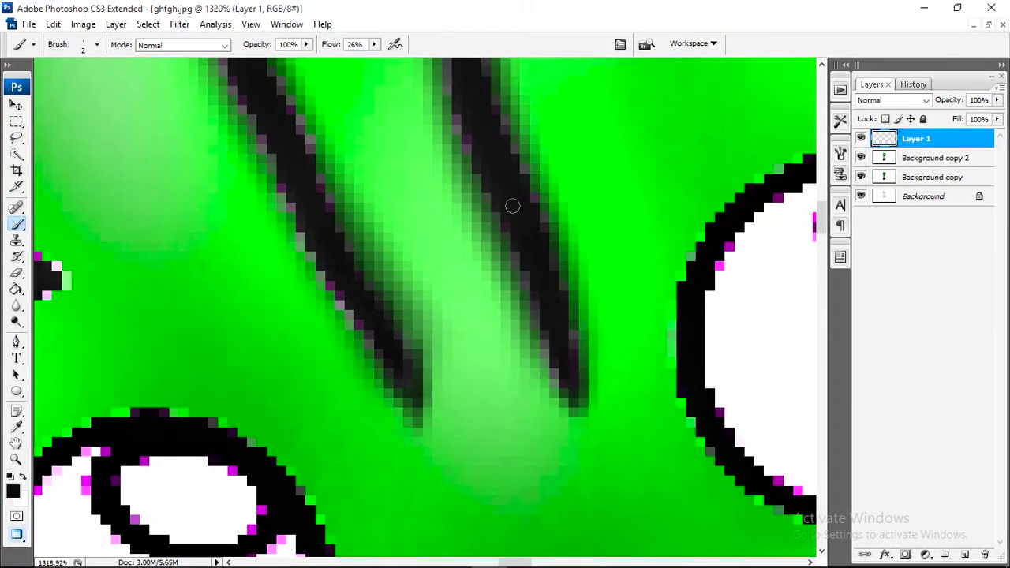
# Add a small dark mark on a stripe and paint dark along its middle
pyautogui.scroll(2, 505, 217)
pyautogui.scroll(-2, 277, 220)
pyautogui.hotkey('ctrl', '0')
pyautogui.scroll(5, 492, 221)
pyautogui.click(271, 382)
pyautogui.scroll(-2, 270, 383)
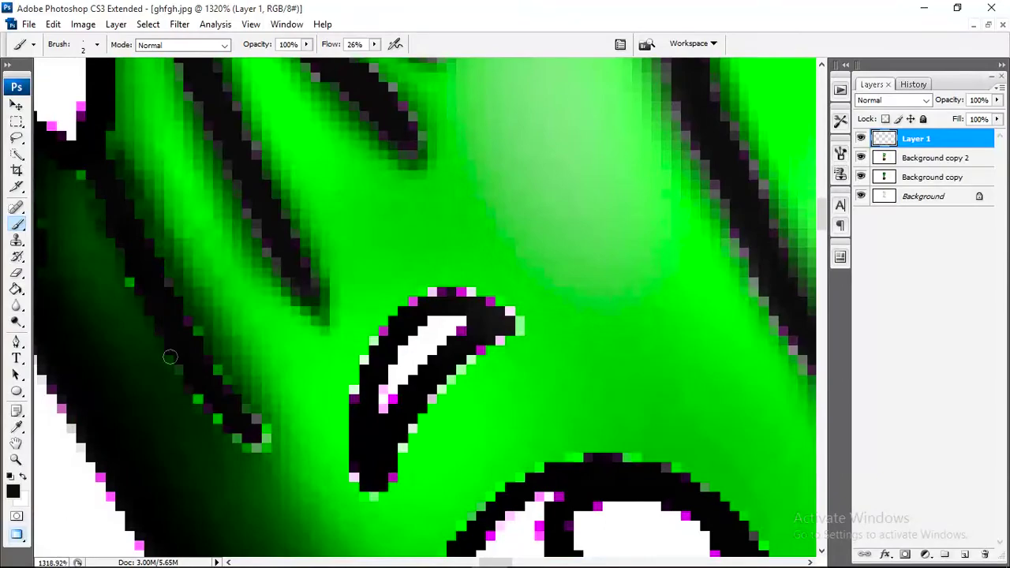
pyautogui.scroll(-2, 423, 172)
pyautogui.moveTo(498, 91); pyautogui.dragTo(446, 201)
# Add dark paint along another bark stripe on the head
pyautogui.scroll(-2, 473, 276)
pyautogui.scroll(1, 526, 330)
pyautogui.scroll(-1, 526, 330)
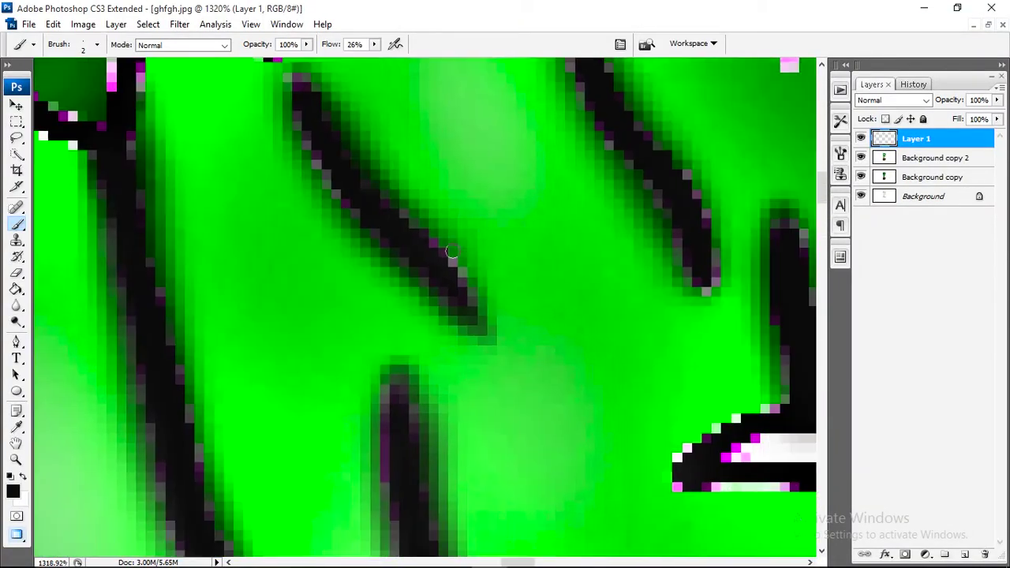
pyautogui.scroll(-2, 695, 308)
pyautogui.scroll(1, 576, 248)
pyautogui.scroll(-2, 620, 232)
pyautogui.moveTo(571, 334); pyautogui.dragTo(588, 286)
# Try blurring the painted strokes, then go back to the Brush tool
pyautogui.hotkey('ctrl', '0')
pyautogui.click(96, 44)
pyautogui.press('r')
pyautogui.click(96, 44)
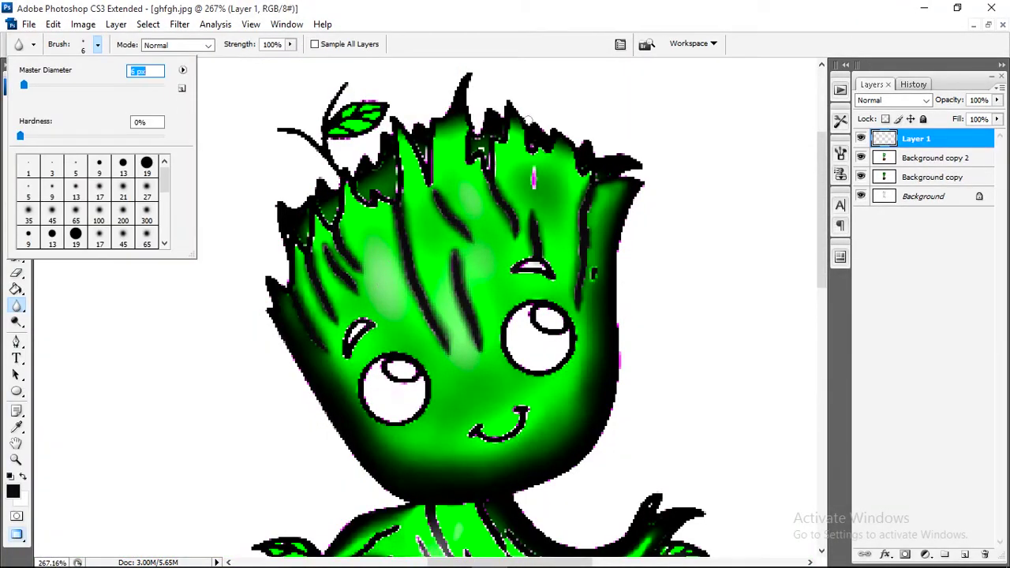
pyautogui.scroll(5, 395, 237)
pyautogui.press('b')
pyautogui.scroll(3, 79, 371)
# Paint trial light green strokes along a dark stripe, then undo the last one
pyautogui.moveTo(399, 261); pyautogui.dragTo(410, 296)
pyautogui.moveTo(410, 118); pyautogui.dragTo(372, 227)
pyautogui.moveTo(316, 131)
pyautogui.mouseDown()
pyautogui.moveTo(390, 225)
pyautogui.moveTo(450, 252)
pyautogui.mouseUp()
pyautogui.hotkey('ctrl', 'z')
pyautogui.scroll(-5, 463, 259)
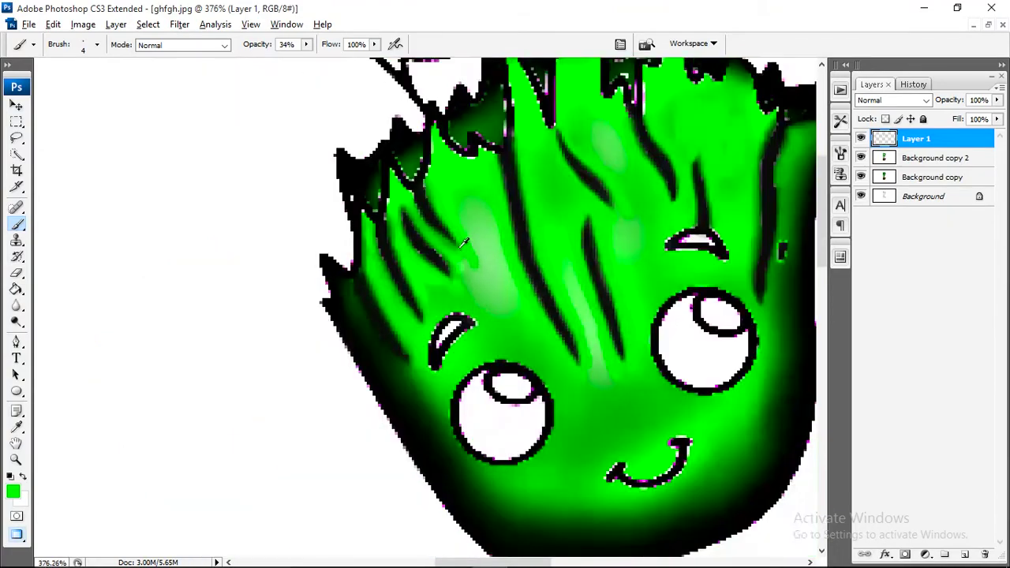
pyautogui.scroll(4, 510, 228)
pyautogui.scroll(1, 510, 228)
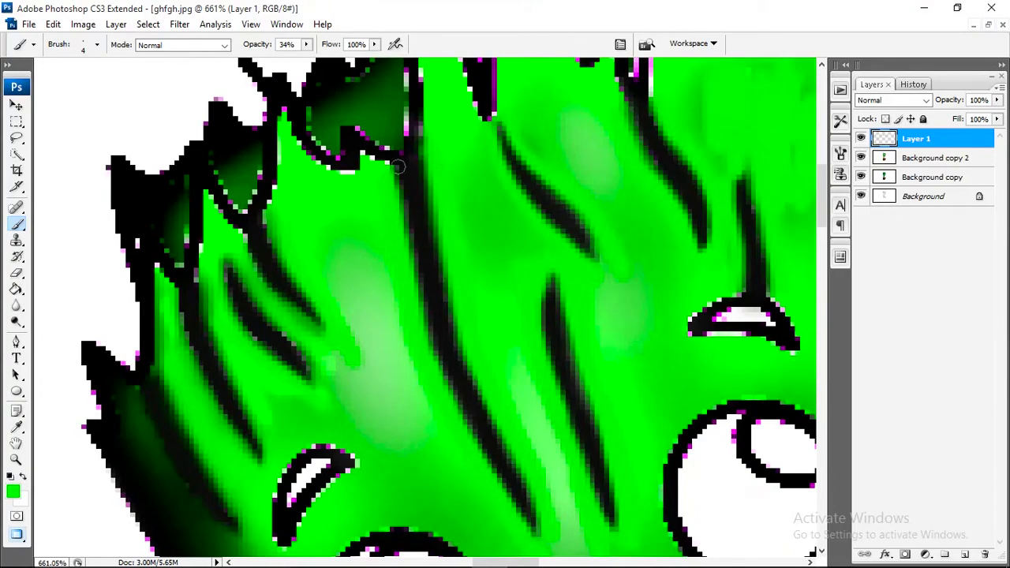
# At 100% opacity, paint light green along the dark stripes and the right light band
pyautogui.press('0')
pyautogui.scroll(2, 463, 210)
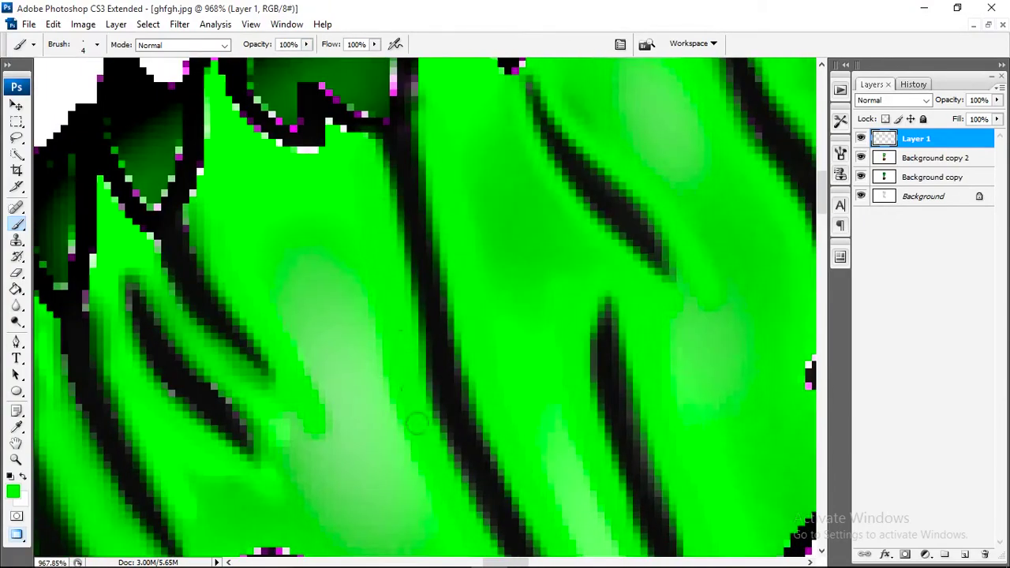
pyautogui.moveTo(417, 424); pyautogui.dragTo(385, 227)
pyautogui.moveTo(371, 158); pyautogui.dragTo(546, 499)
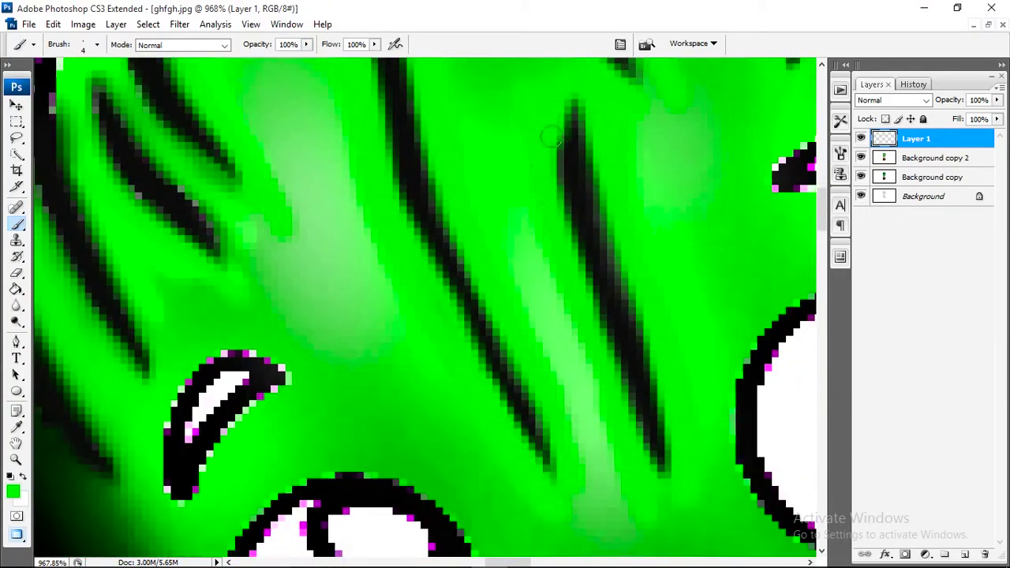
pyautogui.moveTo(551, 137); pyautogui.dragTo(576, 373)
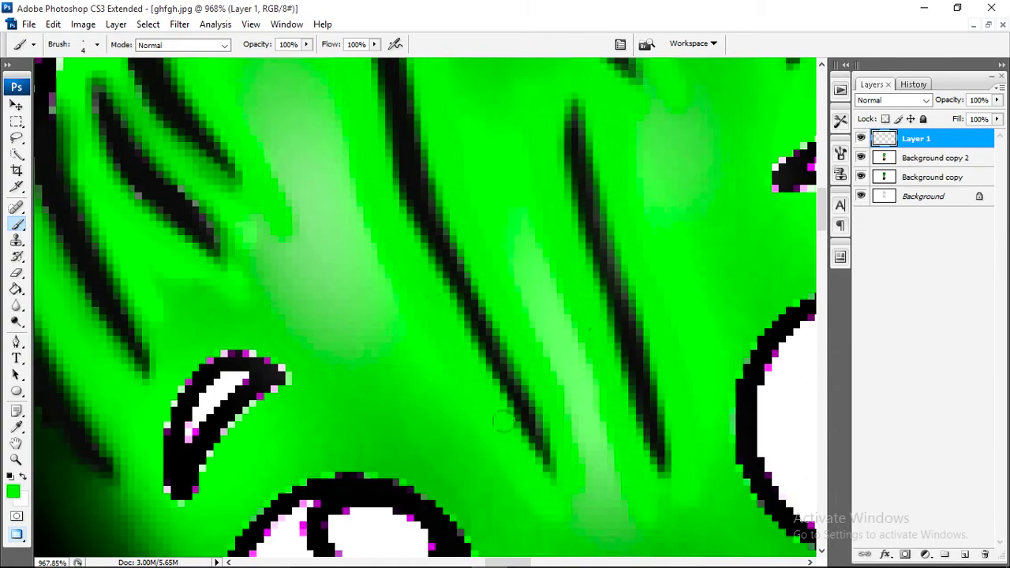
pyautogui.moveTo(504, 422); pyautogui.dragTo(485, 368)
# Zoom out to review the whole character, then zoom back in on the lower body
pyautogui.scroll(3, 468, 266)
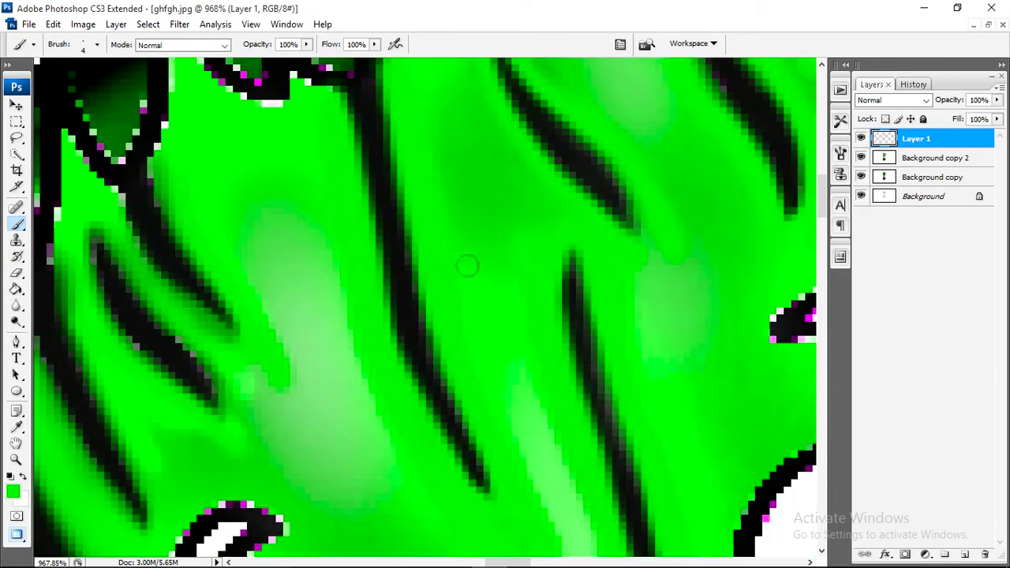
pyautogui.hotkey('ctrl', 'alt', '0')
pyautogui.scroll(5, 503, 196)
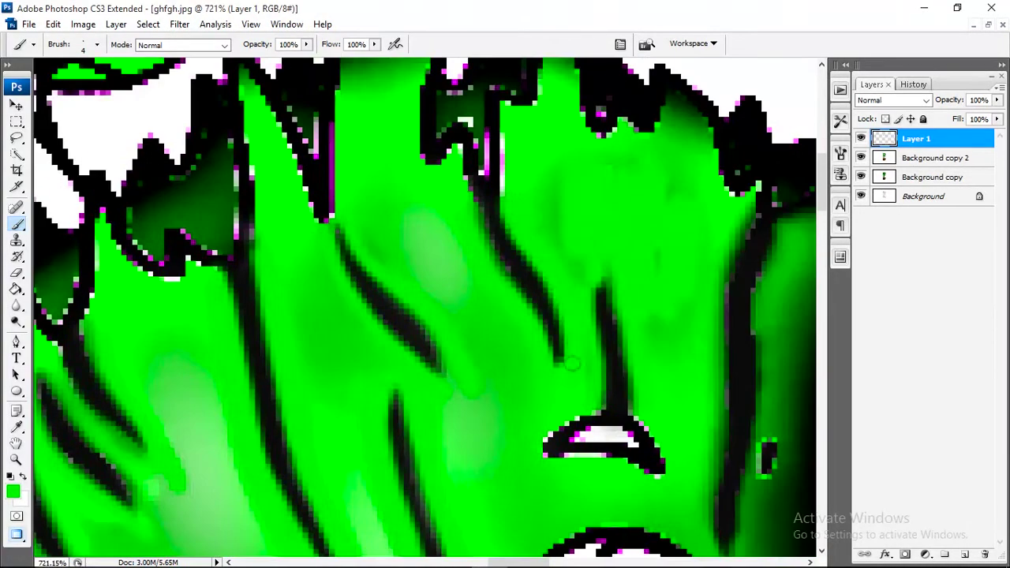
pyautogui.hotkey('ctrl', 'alt', '0')
pyautogui.scroll(3, 361, 237)
pyautogui.scroll(3, 361, 237)
pyautogui.click(17, 321)
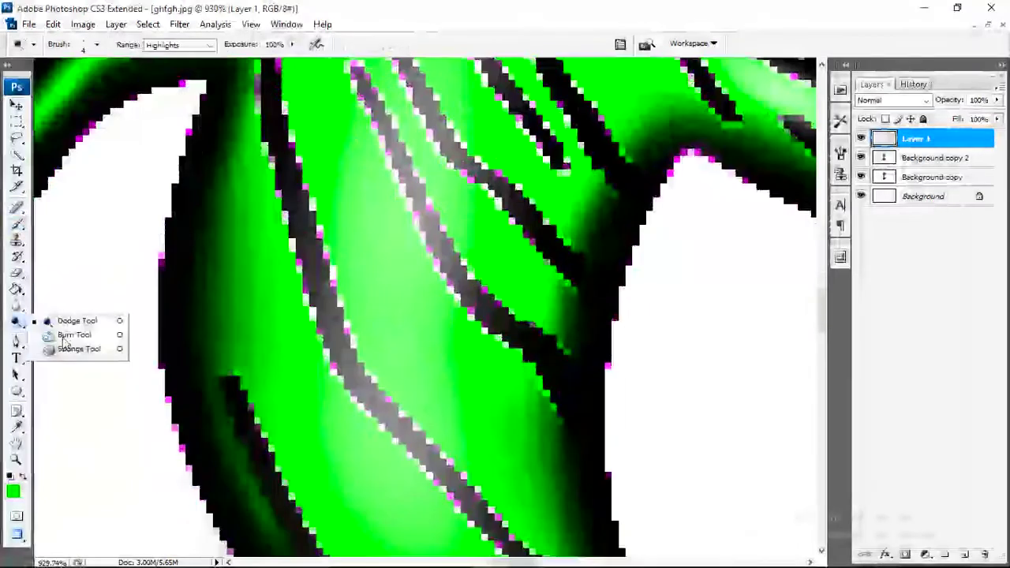
# With the Burn tool active, make Background copy 2 the working layer
pyautogui.click(65, 338)
pyautogui.click(97, 45)
pyautogui.press('Return')
pyautogui.hotkey('alt', '[')
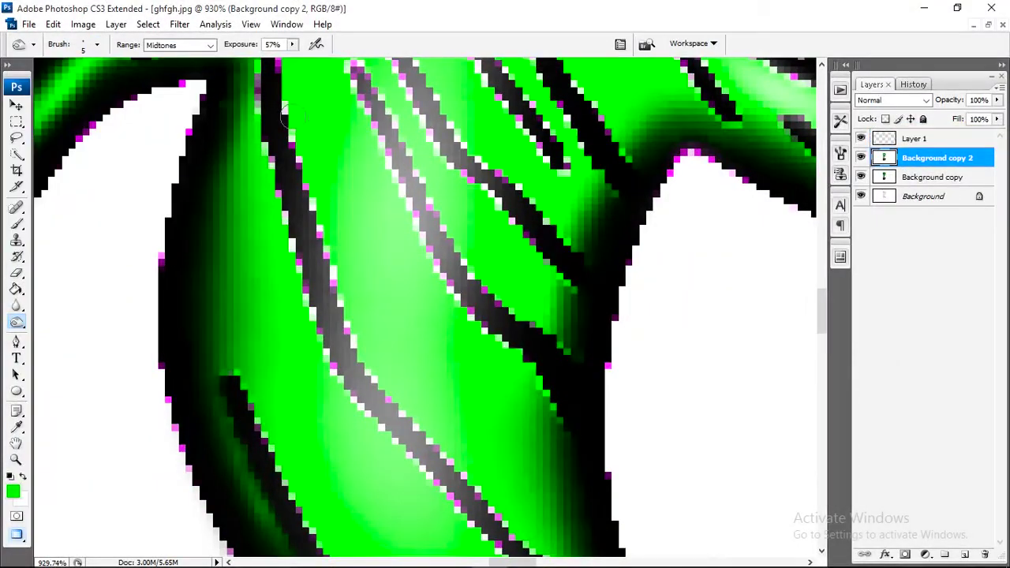
# Blur the grey bark stripes on Groot's body so they blend into the green
pyautogui.press('r')
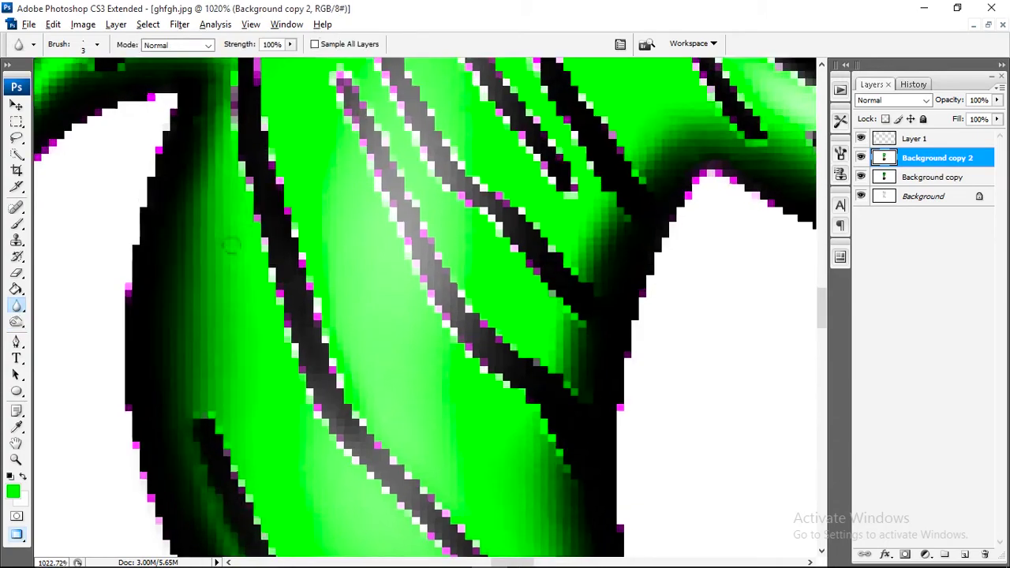
pyautogui.scroll(2, 383, 395)
pyautogui.moveTo(383, 395)
pyautogui.mouseDown()
pyautogui.moveTo(261, 193)
pyautogui.moveTo(252, 237)
pyautogui.mouseUp()
pyautogui.scroll(2, 261, 194)
pyautogui.scroll(-3, 384, 306)
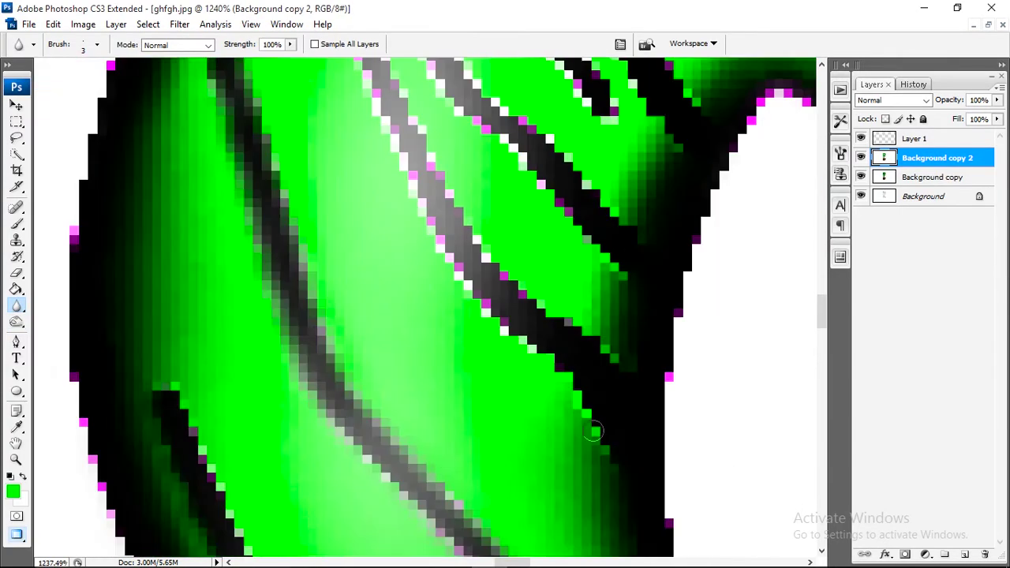
pyautogui.scroll(3, 382, 222)
pyautogui.moveTo(382, 221); pyautogui.dragTo(545, 498)
pyautogui.scroll(-2, 474, 355)
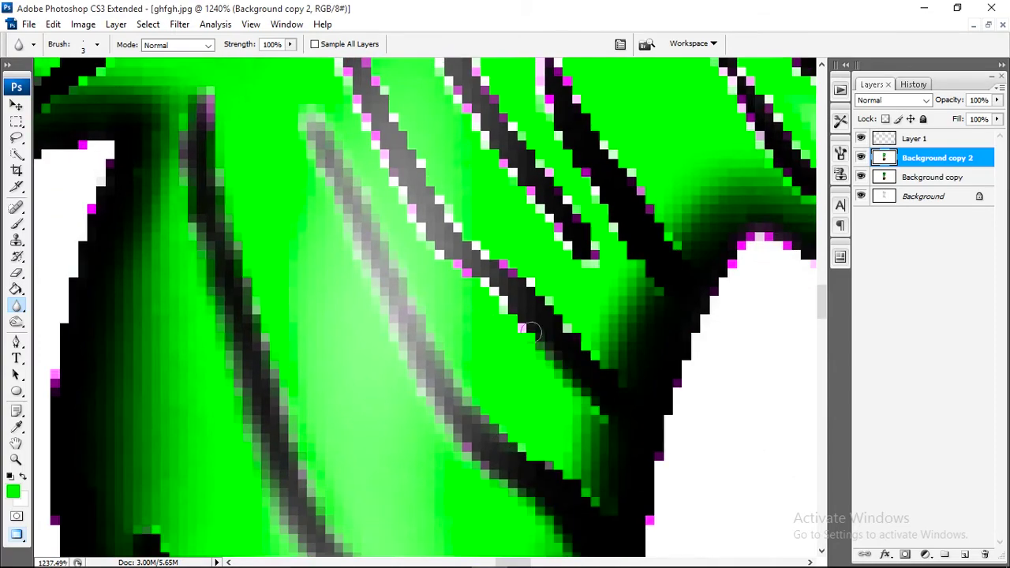
pyautogui.moveTo(402, 198); pyautogui.dragTo(552, 363)
pyautogui.scroll(3, 474, 355)
pyautogui.moveTo(418, 260)
pyautogui.mouseDown()
pyautogui.moveTo(363, 119)
pyautogui.moveTo(620, 474)
pyautogui.mouseUp()
pyautogui.scroll(3, 473, 355)
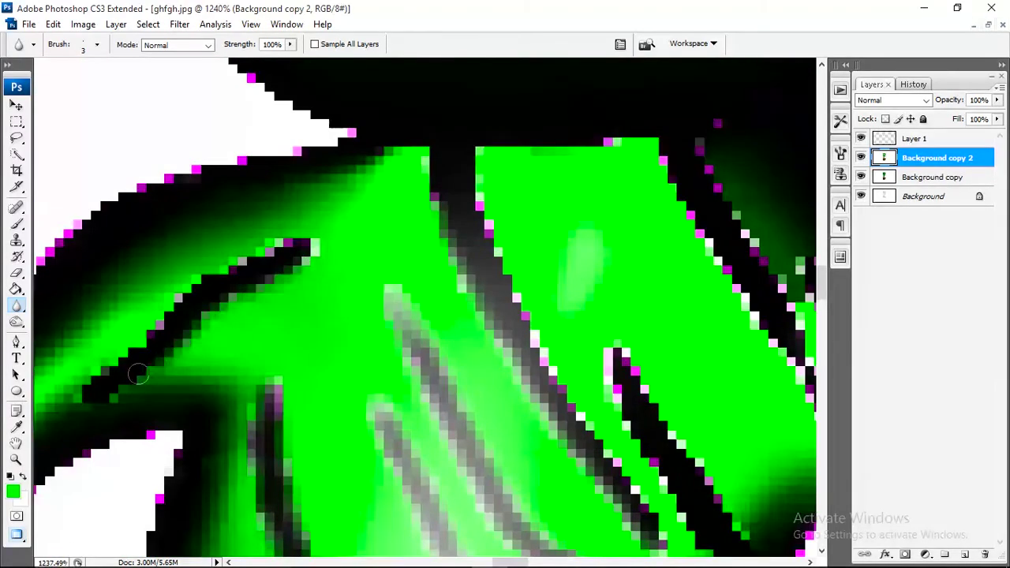
# Soften short sections of the dark and grey stripes, including a dark stripe
pyautogui.moveTo(138, 376); pyautogui.dragTo(268, 252)
pyautogui.moveTo(473, 178); pyautogui.dragTo(569, 402)
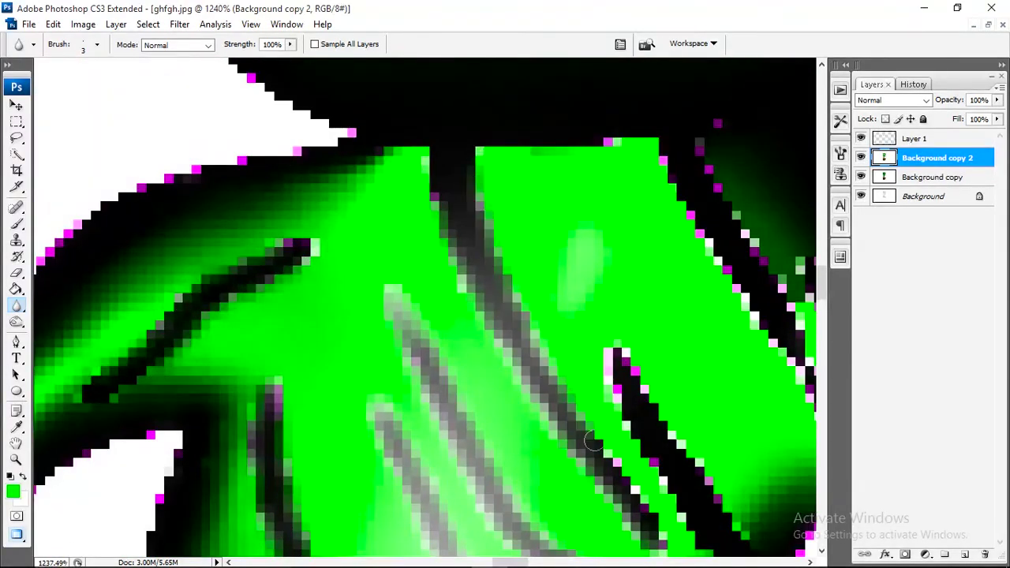
pyautogui.scroll(-3, 568, 403)
pyautogui.moveTo(661, 474); pyautogui.dragTo(607, 341)
pyautogui.hscroll(3, 608, 341)
pyautogui.moveTo(505, 198); pyautogui.dragTo(624, 387)
pyautogui.moveTo(434, 71); pyautogui.dragTo(506, 142)
pyautogui.moveTo(545, 209); pyautogui.dragTo(671, 423)
pyautogui.scroll(-3, 646, 360)
pyautogui.scroll(2, 645, 360)
pyautogui.moveTo(300, 182)
pyautogui.mouseDown()
pyautogui.moveTo(347, 284)
pyautogui.moveTo(424, 256)
pyautogui.mouseUp()
pyautogui.hscroll(-3, 314, 292)
# Burn the dark bark stripes on the body darker
pyautogui.press('o')
pyautogui.moveTo(181, 111)
pyautogui.mouseDown()
pyautogui.moveTo(292, 331)
pyautogui.moveTo(190, 134)
pyautogui.moveTo(387, 442)
pyautogui.moveTo(324, 363)
pyautogui.moveTo(379, 318)
pyautogui.mouseUp()
pyautogui.moveTo(205, 157); pyautogui.dragTo(300, 316)
pyautogui.moveTo(237, 253)
pyautogui.mouseDown()
pyautogui.moveTo(352, 442)
pyautogui.moveTo(213, 166)
pyautogui.moveTo(418, 521)
pyautogui.mouseUp()
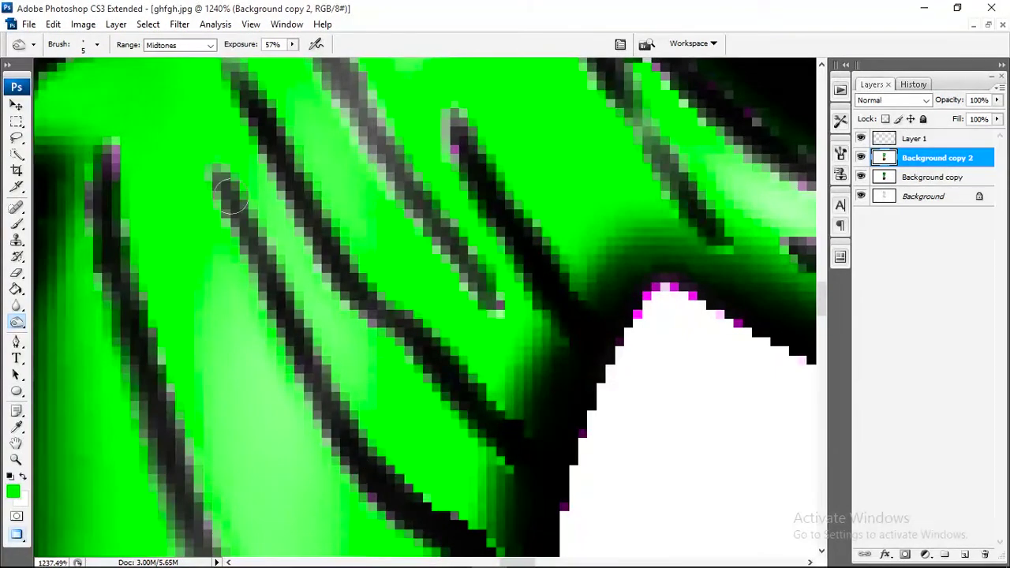
pyautogui.scroll(-2, 422, 500)
pyautogui.hscroll(-3, 296, 261)
pyautogui.moveTo(296, 261); pyautogui.dragTo(446, 501)
pyautogui.scroll(2, 394, 316)
pyautogui.moveTo(339, 300); pyautogui.dragTo(502, 446)
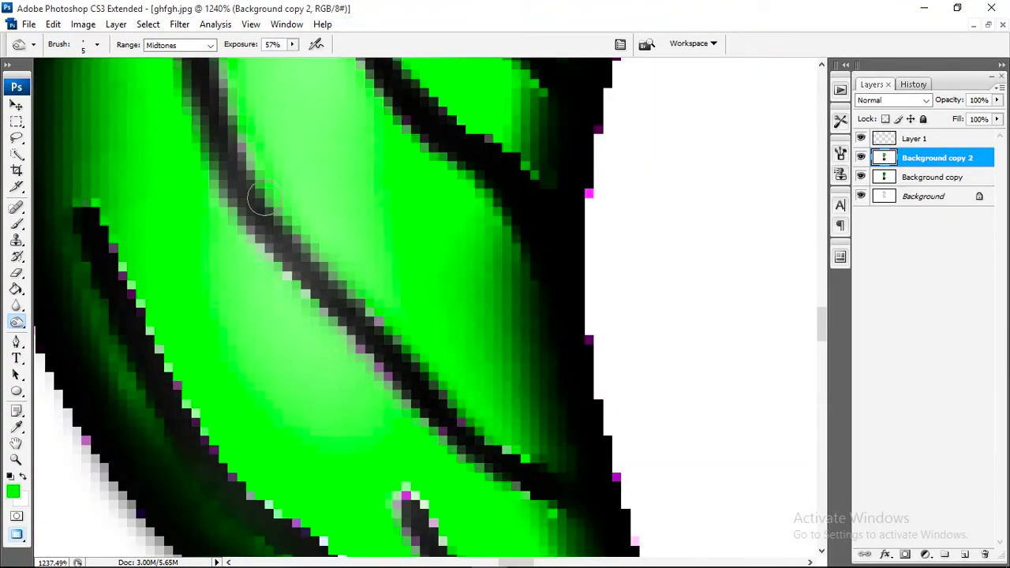
pyautogui.hscroll(-3, 355, 277)
pyautogui.moveTo(363, 343); pyautogui.dragTo(288, 126)
pyautogui.hscroll(2, 322, 203)
# Darken the stripes just above the pot, then blur them softer
pyautogui.moveTo(340, 205); pyautogui.dragTo(454, 481)
pyautogui.scroll(-2, 454, 481)
pyautogui.moveTo(351, 328); pyautogui.dragTo(477, 469)
pyautogui.scroll(-2, 477, 469)
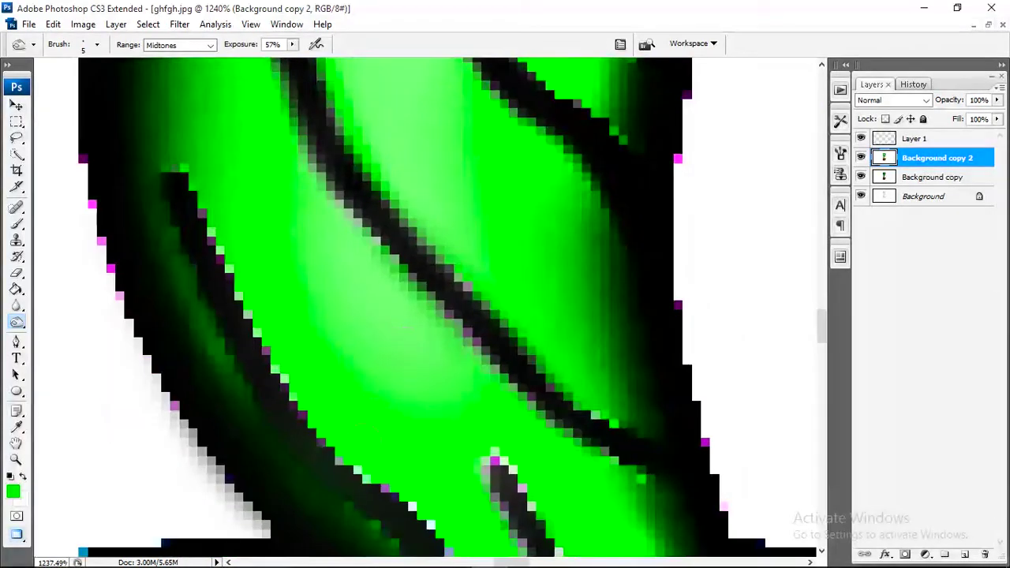
pyautogui.press('r')
pyautogui.moveTo(284, 261); pyautogui.dragTo(474, 452)
pyautogui.scroll(-2, 473, 452)
pyautogui.moveTo(430, 181)
pyautogui.mouseDown()
pyautogui.moveTo(548, 397)
pyautogui.moveTo(426, 181)
pyautogui.mouseUp()
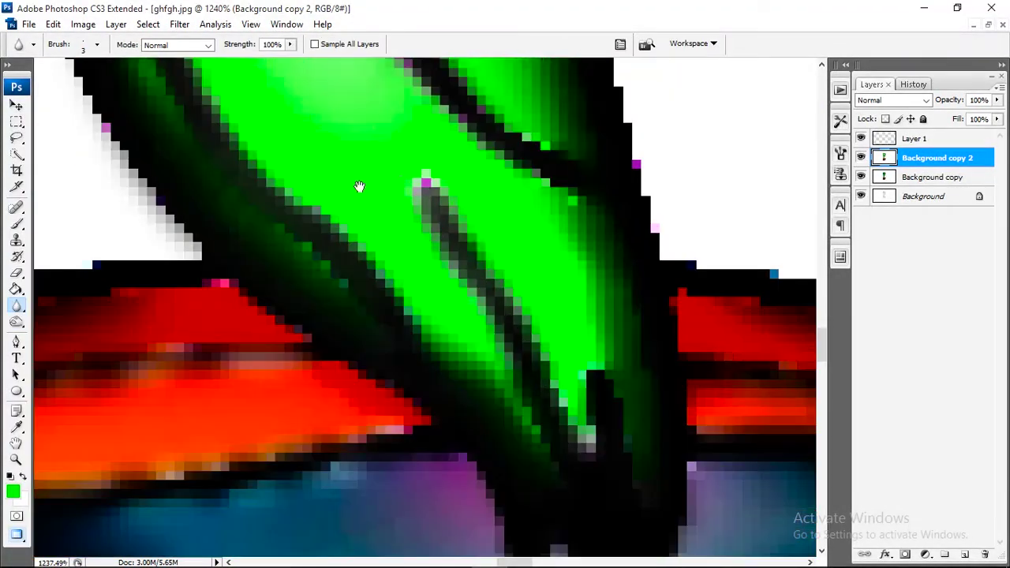
pyautogui.scroll(4, 426, 181)
# Burn more of the stripes near the pot
pyautogui.press('o')
pyautogui.scroll(-2, 229, 221)
pyautogui.moveTo(252, 253); pyautogui.dragTo(377, 444)
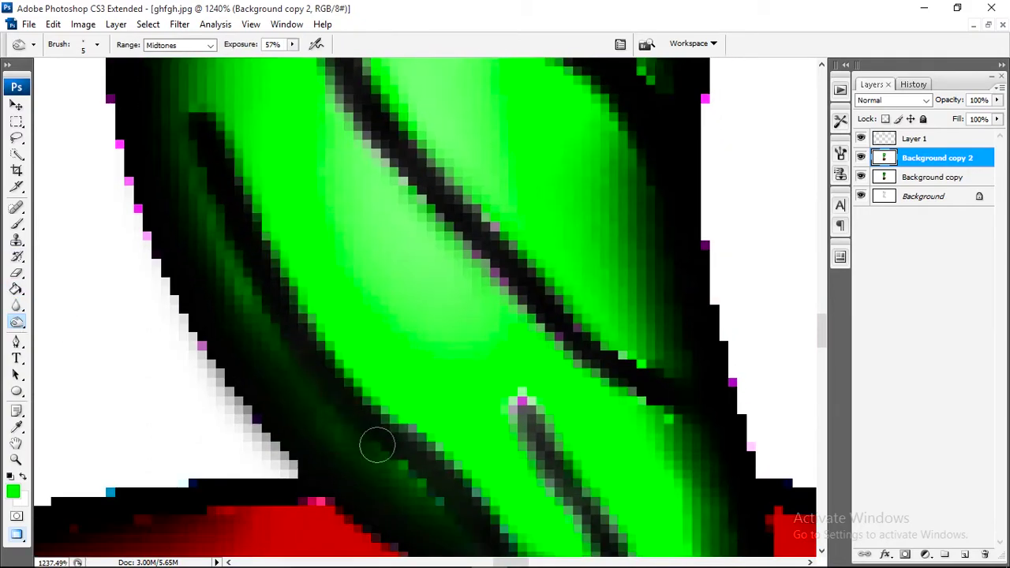
pyautogui.scroll(-4, 377, 444)
pyautogui.hscroll(2, 377, 445)
pyautogui.moveTo(431, 241)
pyautogui.mouseDown()
pyautogui.moveTo(544, 446)
pyautogui.moveTo(534, 442)
pyautogui.mouseUp()
# At 100% burn exposure, deepen the black bark stripes and the body's left-edge stripe
pyautogui.press('0')
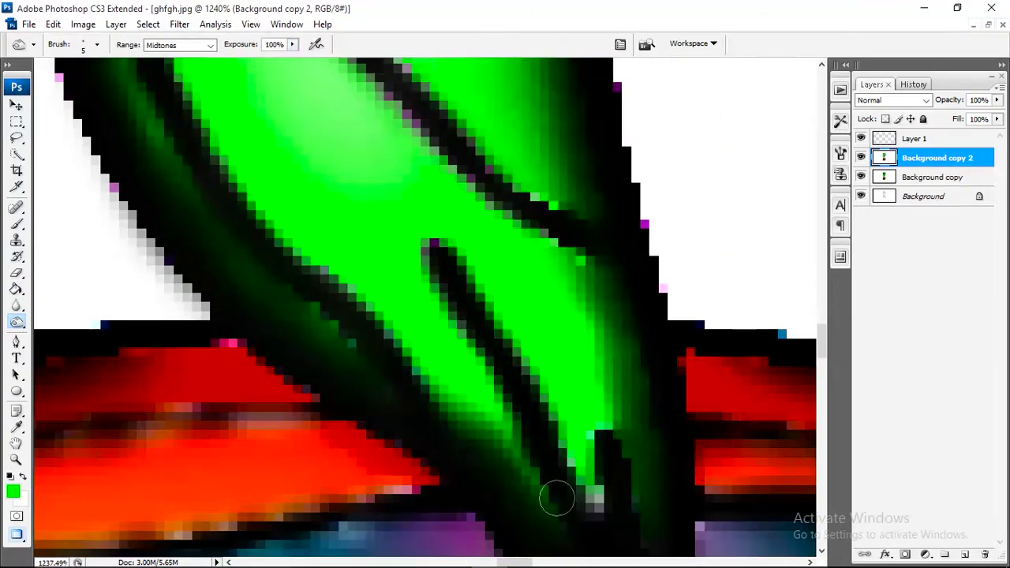
pyautogui.scroll(4, 534, 442)
pyautogui.scroll(-2, 314, 103)
pyautogui.moveTo(438, 118); pyautogui.dragTo(566, 339)
pyautogui.scroll(2, 566, 339)
pyautogui.moveTo(442, 198); pyautogui.dragTo(600, 465)
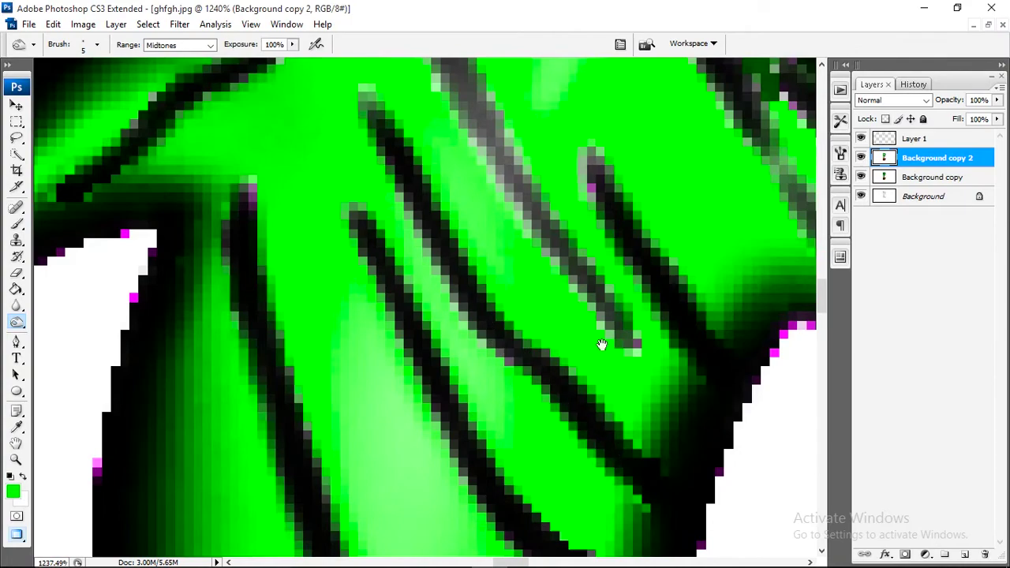
pyautogui.scroll(2, 600, 466)
pyautogui.moveTo(537, 347); pyautogui.dragTo(608, 442)
pyautogui.moveTo(419, 165); pyautogui.dragTo(534, 353)
pyautogui.scroll(2, 534, 353)
pyautogui.moveTo(300, 331)
pyautogui.mouseDown()
pyautogui.moveTo(95, 450)
pyautogui.moveTo(135, 450)
pyautogui.mouseUp()
# Soften the diagonal black stripe edge and blend along the black stripes
pyautogui.click(18, 307)
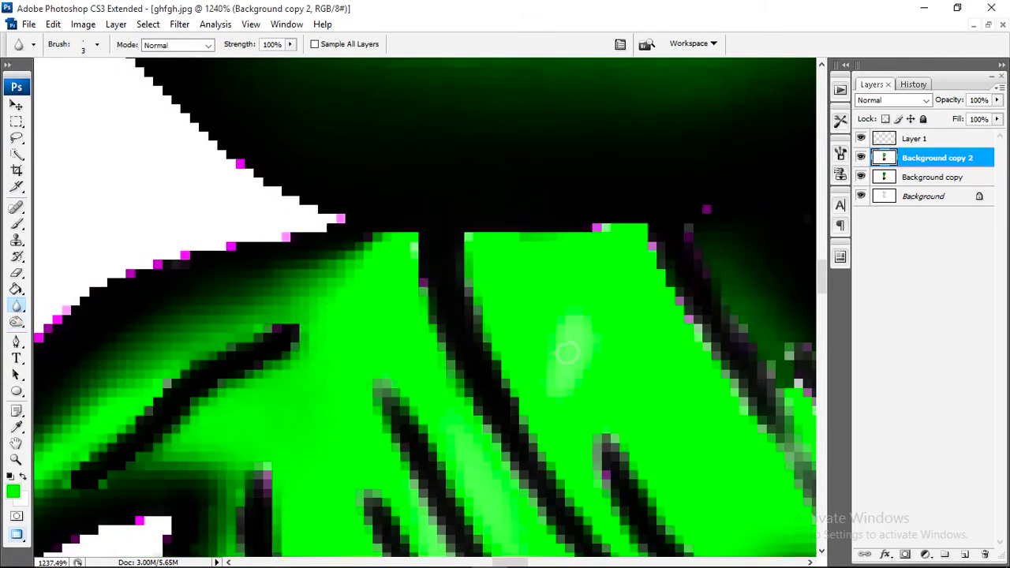
pyautogui.scroll(-2, 566, 355)
pyautogui.moveTo(427, 150); pyautogui.dragTo(653, 344)
pyautogui.scroll(-3, 534, 127)
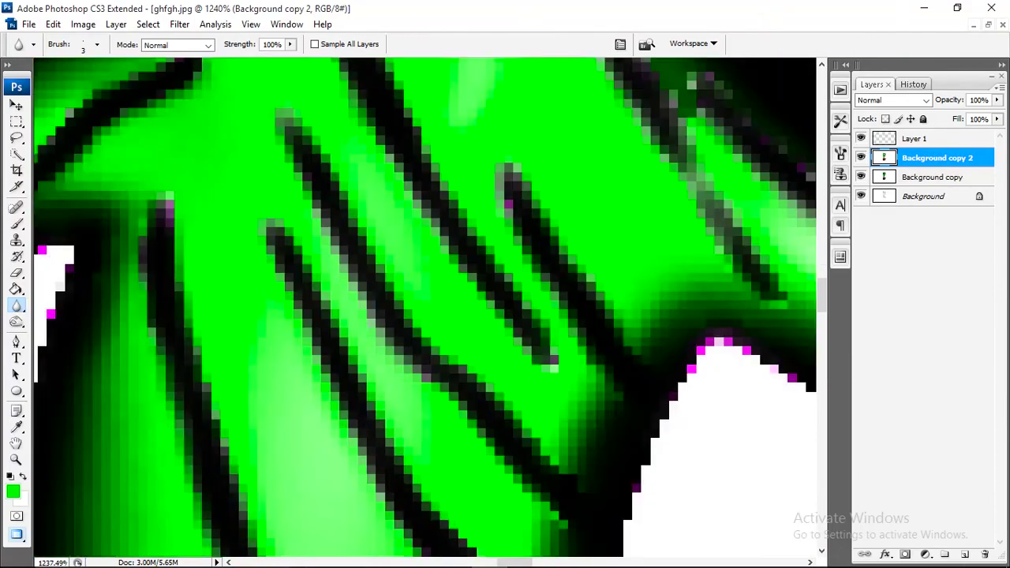
pyautogui.scroll(-1, 276, 229)
pyautogui.moveTo(348, 181); pyautogui.dragTo(438, 312)
pyautogui.moveTo(332, 107); pyautogui.dragTo(521, 386)
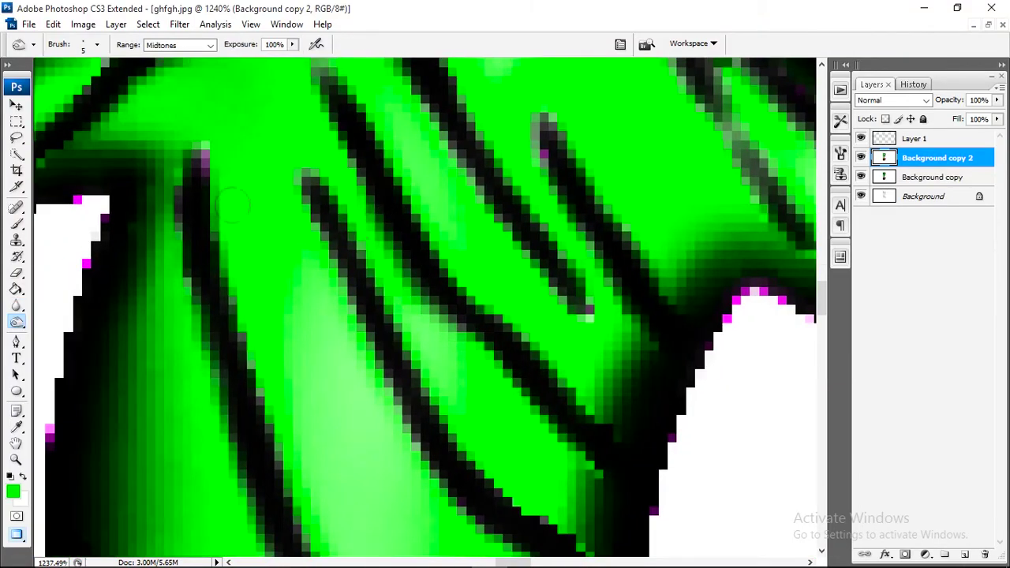
pyautogui.moveTo(205, 150); pyautogui.dragTo(296, 470)
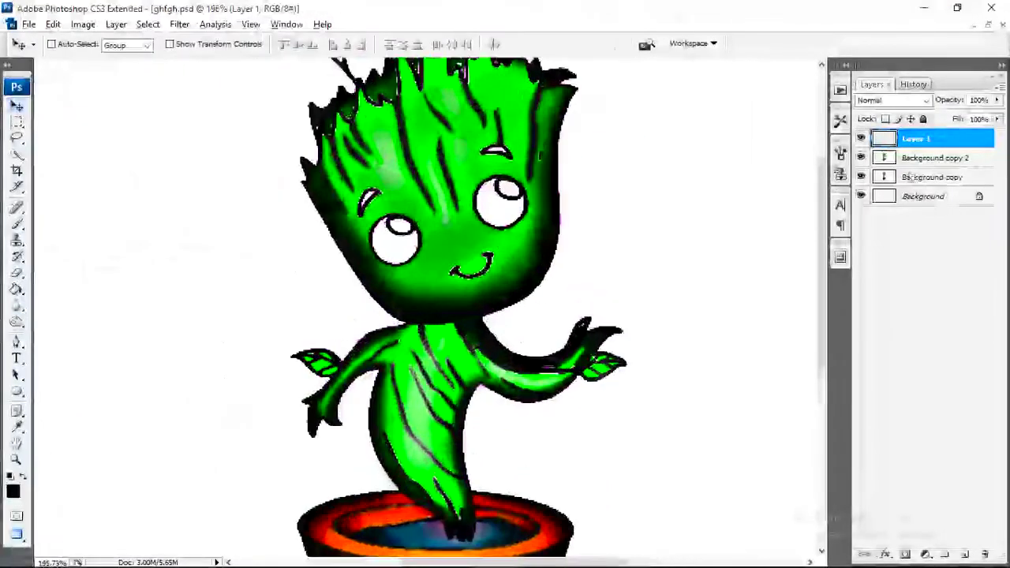
pyautogui.click(16, 323)
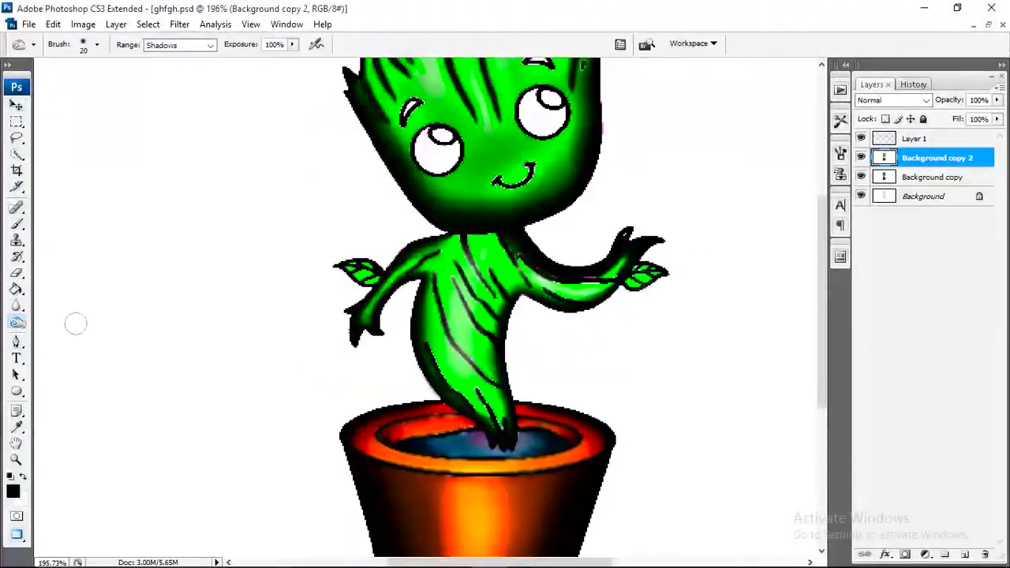
# Dodge a body streak at 22% exposure, then brighten the head and face at 35%
pyautogui.click(97, 44)
pyautogui.moveTo(292, 44); pyautogui.dragTo(232, 61)
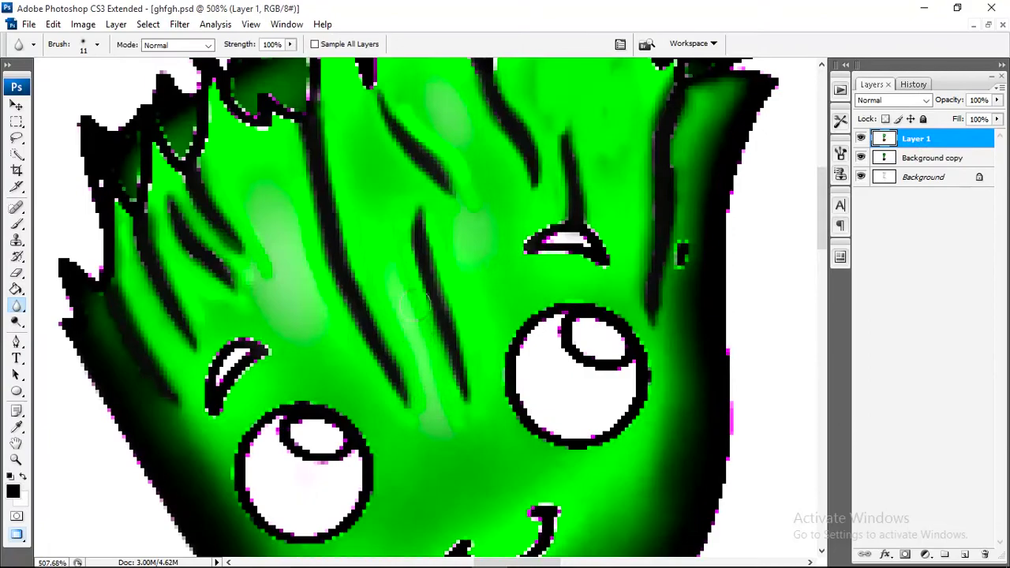
pyautogui.moveTo(410, 300); pyautogui.dragTo(411, 332)
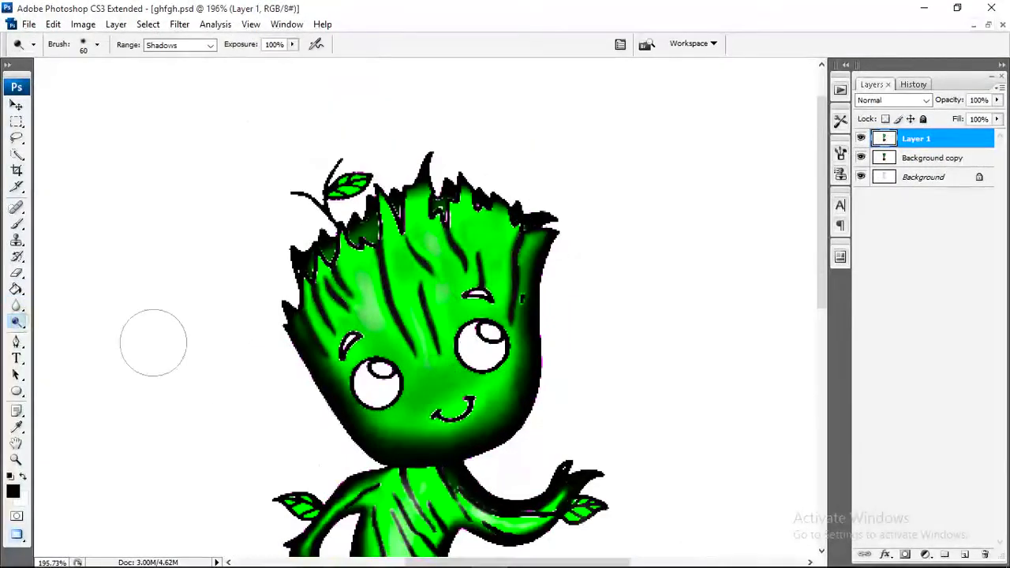
pyautogui.click(292, 44)
pyautogui.moveTo(300, 56); pyautogui.dragTo(246, 57)
pyautogui.moveTo(408, 278)
pyautogui.mouseDown()
pyautogui.moveTo(422, 349)
pyautogui.moveTo(474, 432)
pyautogui.mouseUp()
pyautogui.scroll(1, 422, 350)
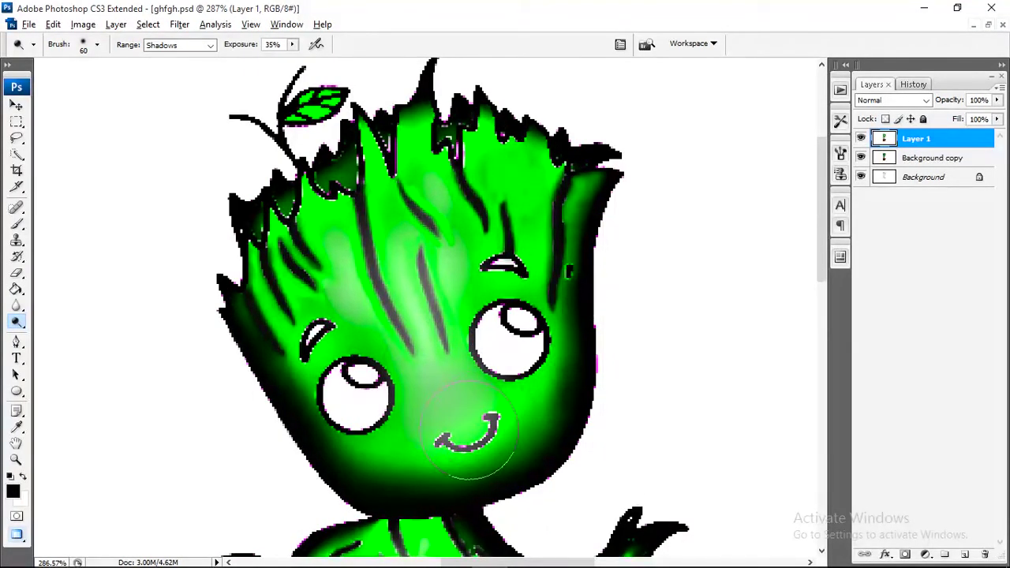
# Blur the smile line to smooth it
pyautogui.press('r')
pyautogui.scroll(2, 455, 430)
pyautogui.moveTo(368, 407); pyautogui.dragTo(474, 367)
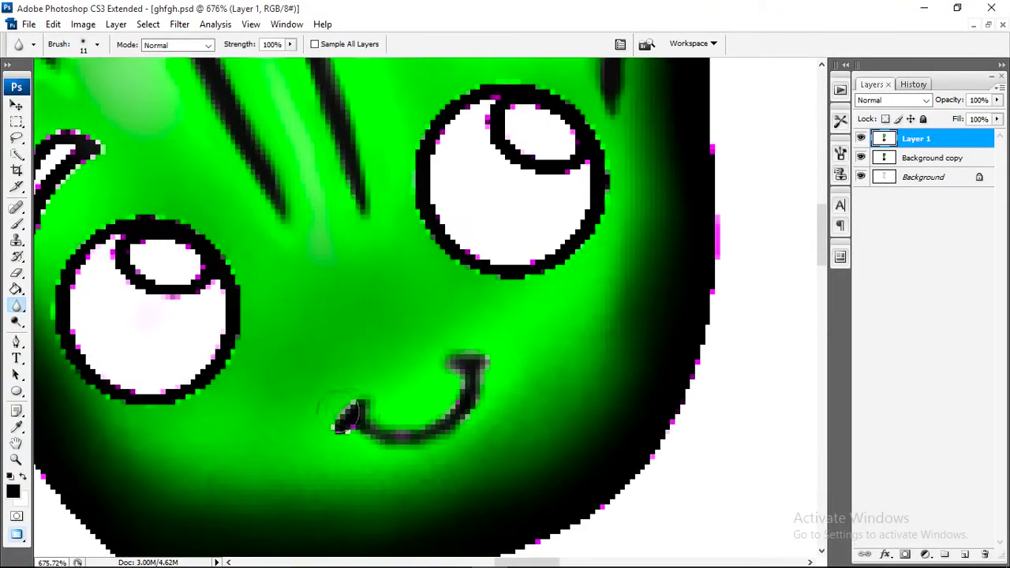
pyautogui.scroll(1, 367, 426)
# Paint the smile line darker with the Brush tool and fit the image on screen
pyautogui.press('b')
pyautogui.scroll(1, 371, 442)
pyautogui.moveTo(371, 454)
pyautogui.mouseDown()
pyautogui.moveTo(438, 464)
pyautogui.moveTo(588, 331)
pyautogui.moveTo(426, 454)
pyautogui.mouseUp()
pyautogui.hotkey('ctrl', '0')
pyautogui.scroll(4, 447, 248)
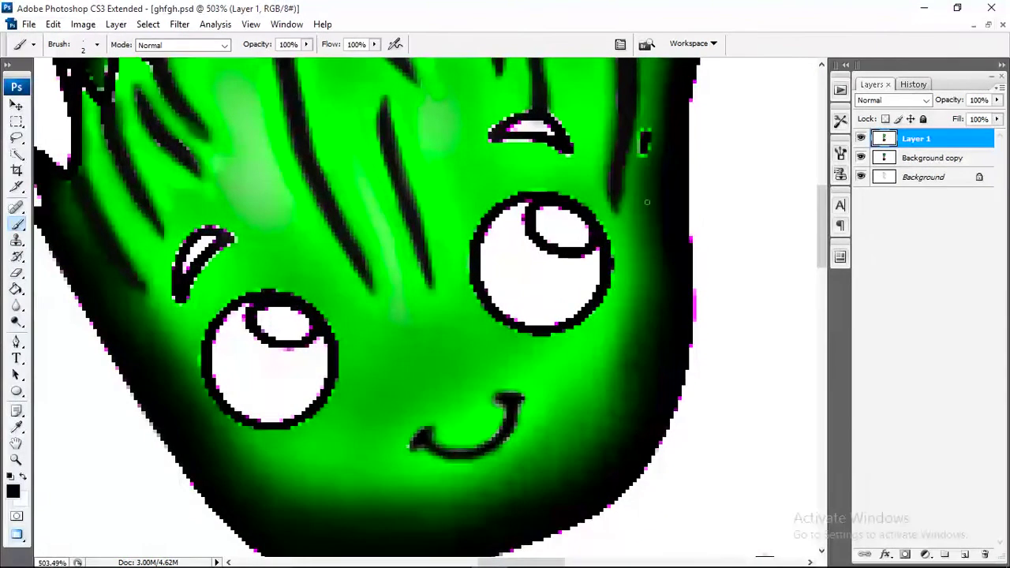
# Pick a pale grey foreground colour and draw a circle filling Groot's left eye
pyautogui.click(16, 323)
pyautogui.press('i')
pyautogui.click(13, 491)
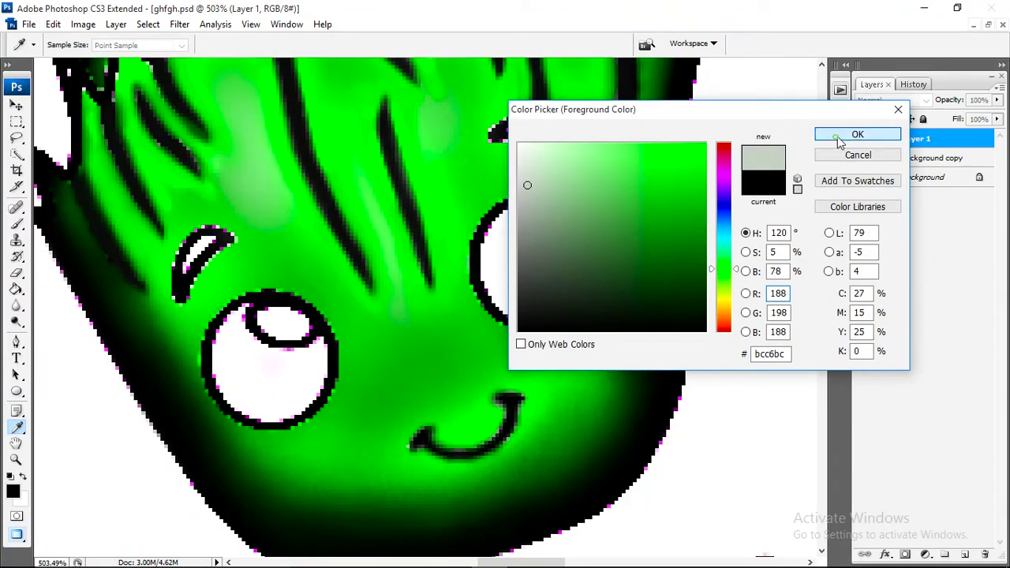
pyautogui.click(857, 134)
pyautogui.scroll(1, 247, 359)
pyautogui.click(16, 392)
pyautogui.moveTo(219, 278)
pyautogui.mouseDown()
pyautogui.moveTo(359, 421)
pyautogui.moveTo(298, 409)
pyautogui.mouseUp()
# Add a black Outer Glow in Normal blend mode to the eye circle
pyautogui.doubleClick(959, 141)
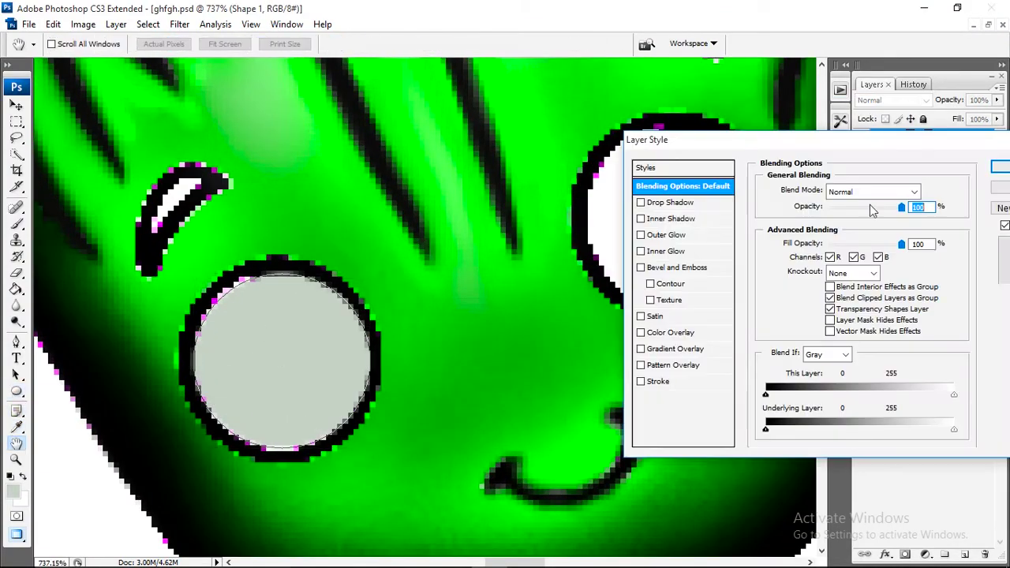
pyautogui.click(668, 234)
pyautogui.click(794, 239)
pyautogui.moveTo(584, 287); pyautogui.dragTo(517, 370)
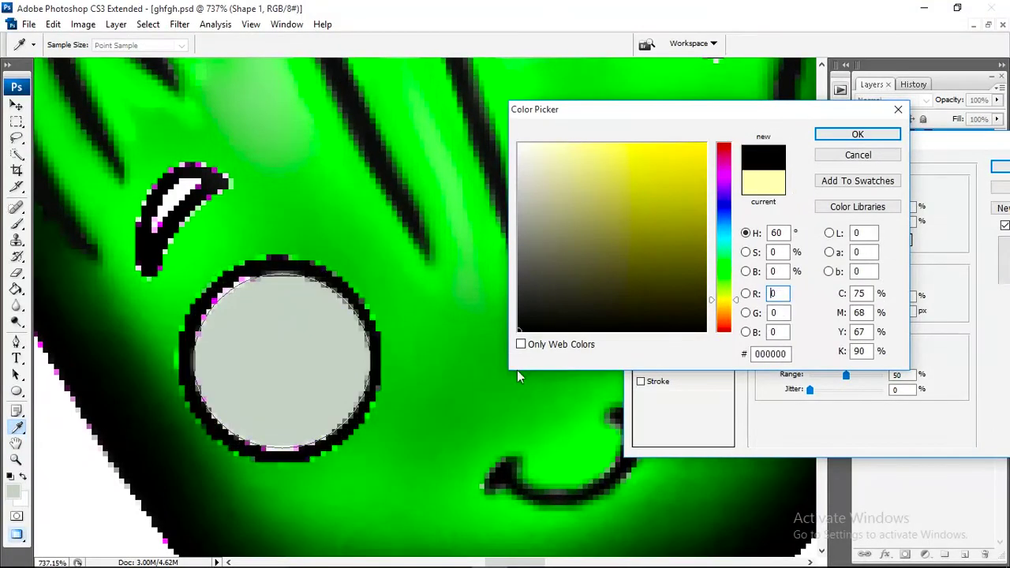
pyautogui.click(857, 133)
pyautogui.click(853, 192)
pyautogui.click(837, 192)
# Adjust the Outer Glow to size 13 and opacity 100, then confirm
pyautogui.moveTo(814, 311); pyautogui.dragTo(820, 313)
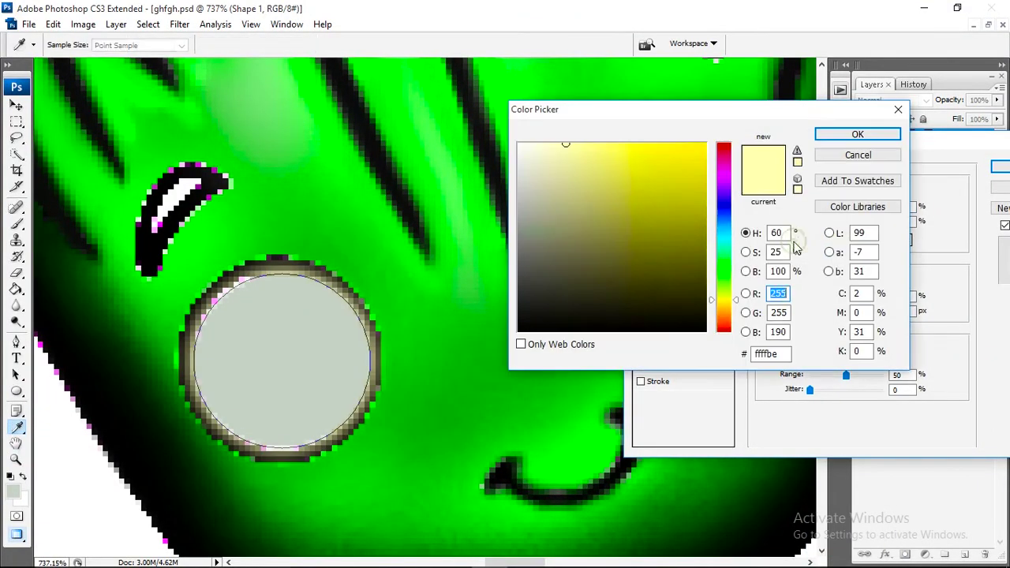
pyautogui.click(858, 133)
pyautogui.click(852, 192)
pyautogui.moveTo(814, 311); pyautogui.dragTo(821, 315)
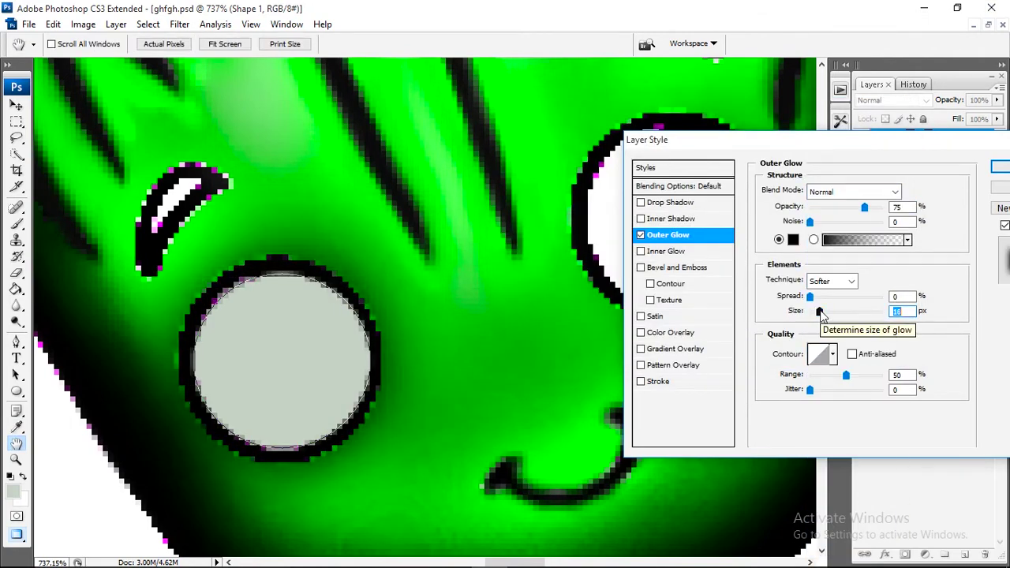
pyautogui.moveTo(864, 207); pyautogui.dragTo(882, 207)
pyautogui.moveTo(822, 312); pyautogui.dragTo(821, 314)
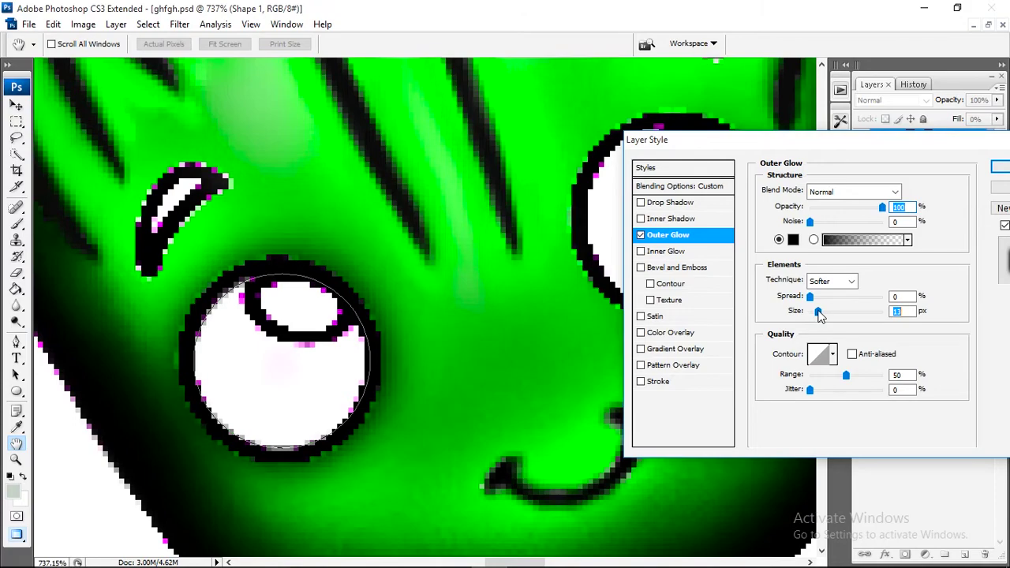
pyautogui.press('Return')
# Copy the glowing circle onto the right eye and lower the glow Range on both eyes
pyautogui.hotkey('ctrl', 'j')
pyautogui.press('v')
pyautogui.moveTo(247, 395)
pyautogui.mouseDown()
pyautogui.moveTo(318, 382)
pyautogui.moveTo(683, 238)
pyautogui.mouseUp()
pyautogui.doubleClick(930, 168)
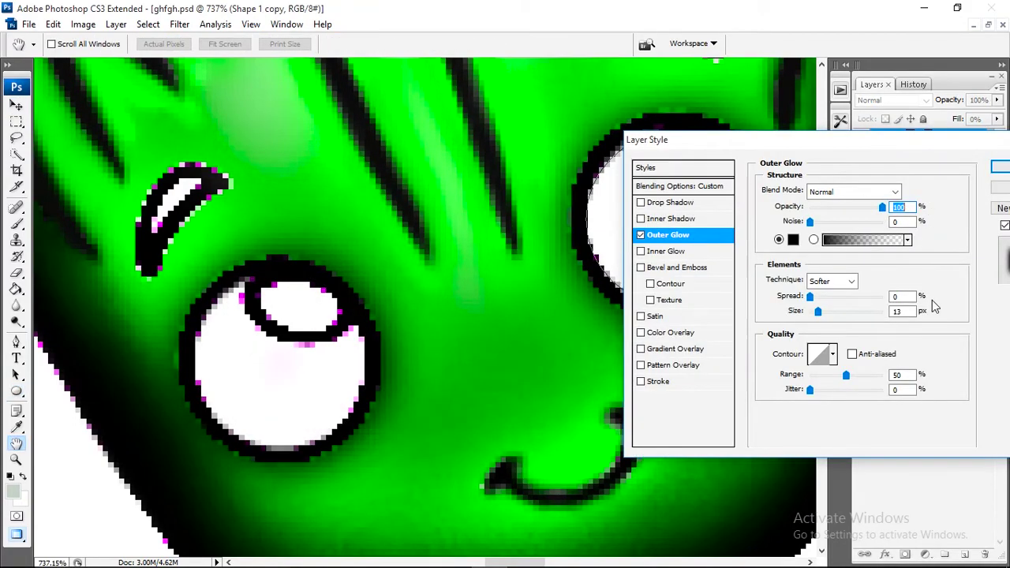
pyautogui.moveTo(791, 458); pyautogui.dragTo(777, 462)
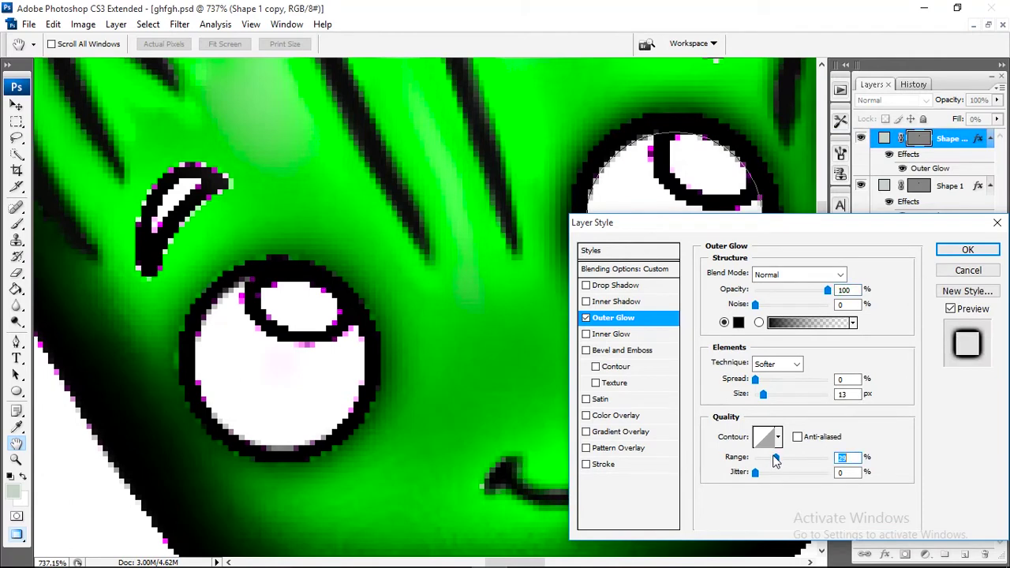
pyautogui.click(968, 250)
pyautogui.doubleClick(930, 217)
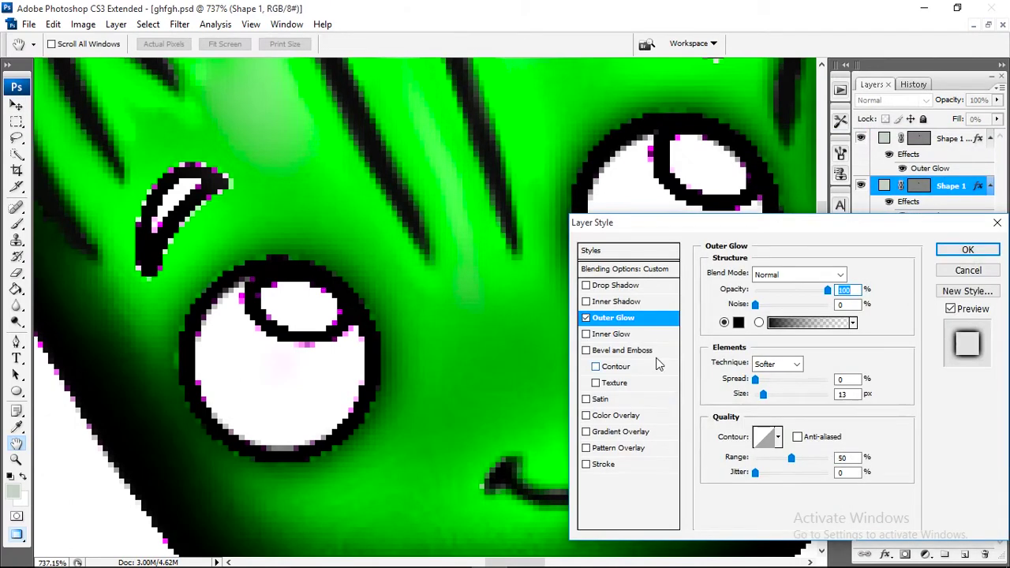
pyautogui.moveTo(791, 458); pyautogui.dragTo(783, 464)
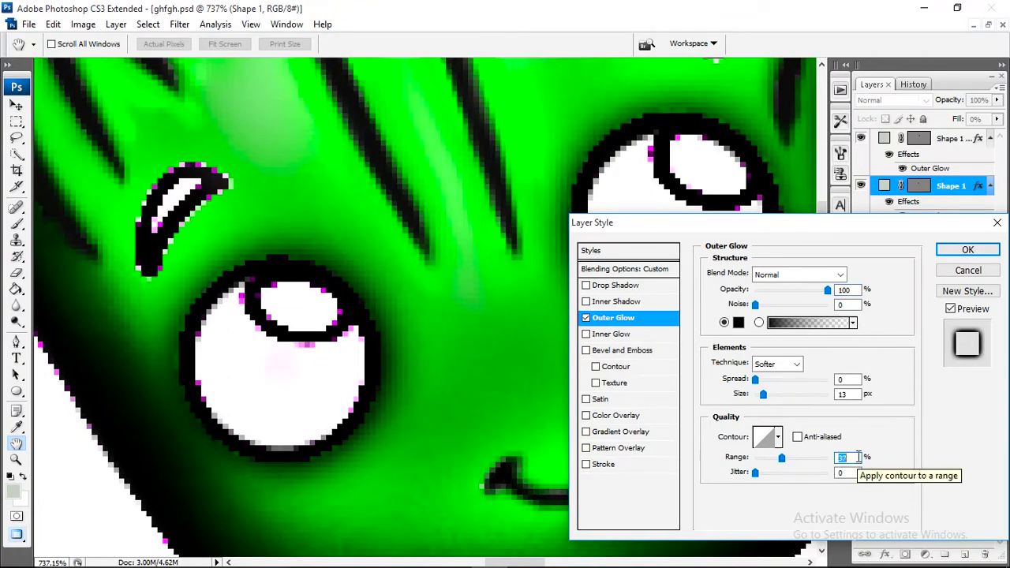
pyautogui.click(971, 253)
# Try burning the area near the smile on the drawing layer, then undo it
pyautogui.click(17, 321)
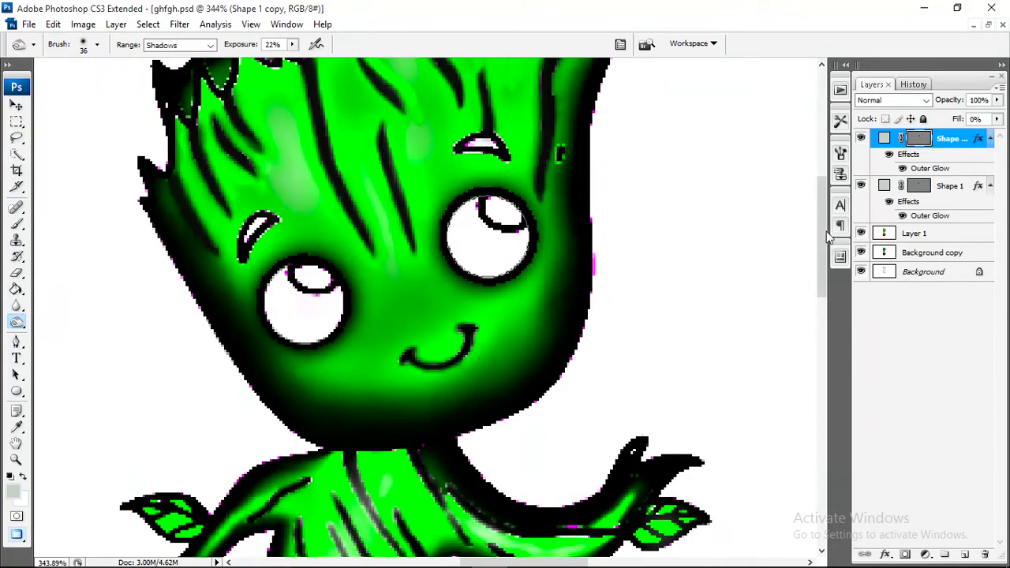
pyautogui.click(916, 233)
pyautogui.moveTo(379, 316); pyautogui.dragTo(399, 323)
pyautogui.hotkey('ctrl', 'z')
pyautogui.press('r')
pyautogui.hotkey('ctrl', '0')
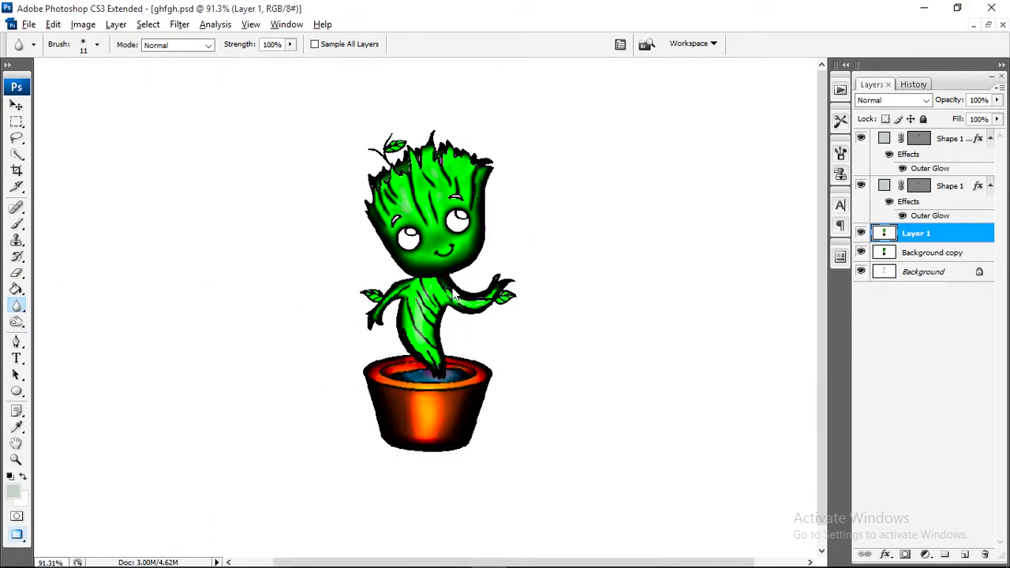
pyautogui.scroll(5, 514, 226)
# Draw a new ellipse over the white of the left eye and Free Transform it
pyautogui.click(951, 139)
pyautogui.press('u')
pyautogui.scroll(2, 294, 336)
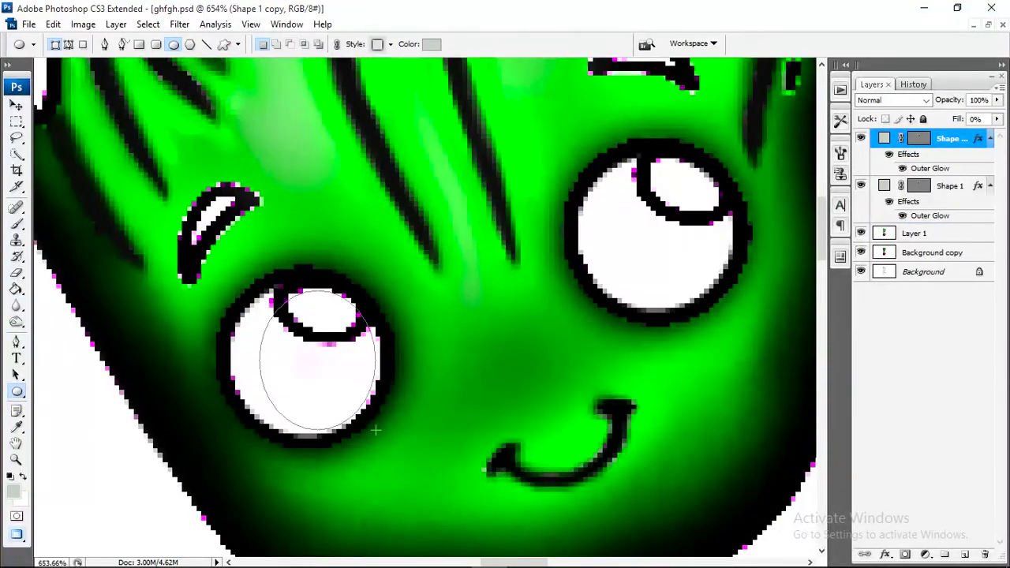
pyautogui.moveTo(375, 430); pyautogui.dragTo(374, 431)
pyautogui.hotkey('ctrl', 't')
pyautogui.press('Return')
pyautogui.hotkey('ctrl', '0')
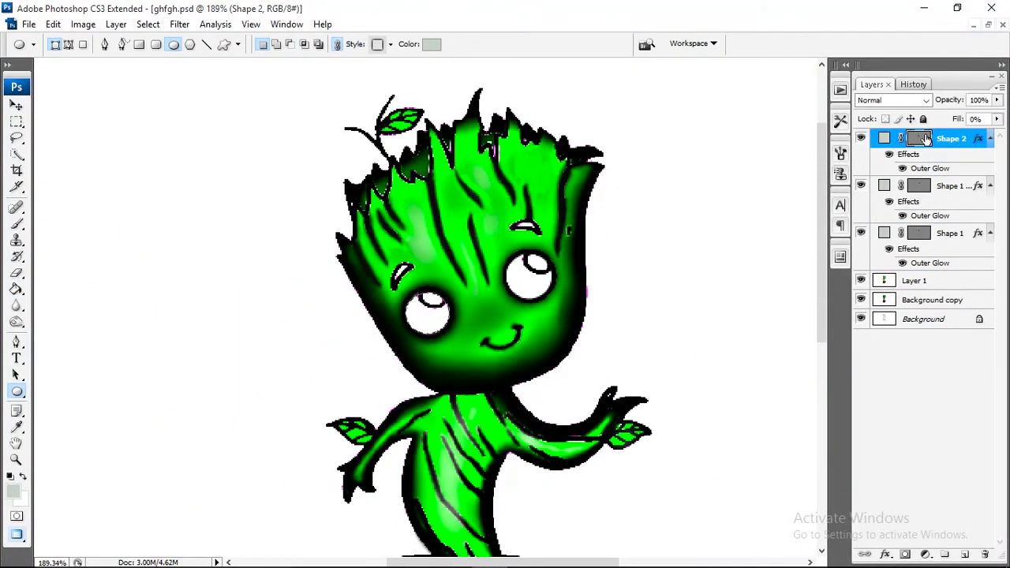
# Copy the ellipse onto the right eye, widen it slightly, and Free Transform the left one
pyautogui.hotkey('ctrl', 'j')
pyautogui.press('v')
pyautogui.moveTo(445, 314); pyautogui.dragTo(548, 278)
pyautogui.moveTo(364, 200); pyautogui.dragTo(640, 377)
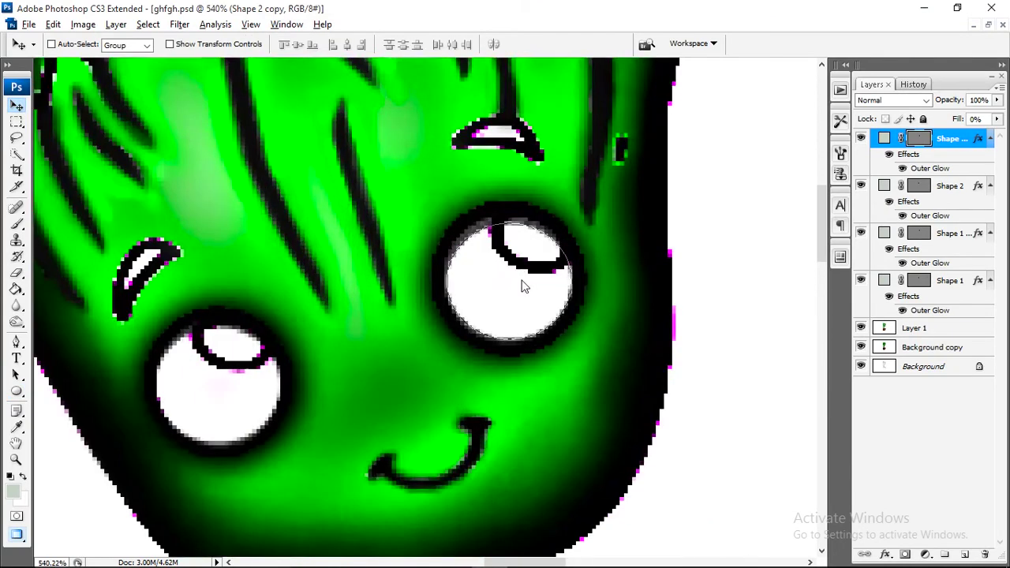
pyautogui.hotkey('ctrl', 't')
pyautogui.moveTo(446, 280); pyautogui.dragTo(442, 281)
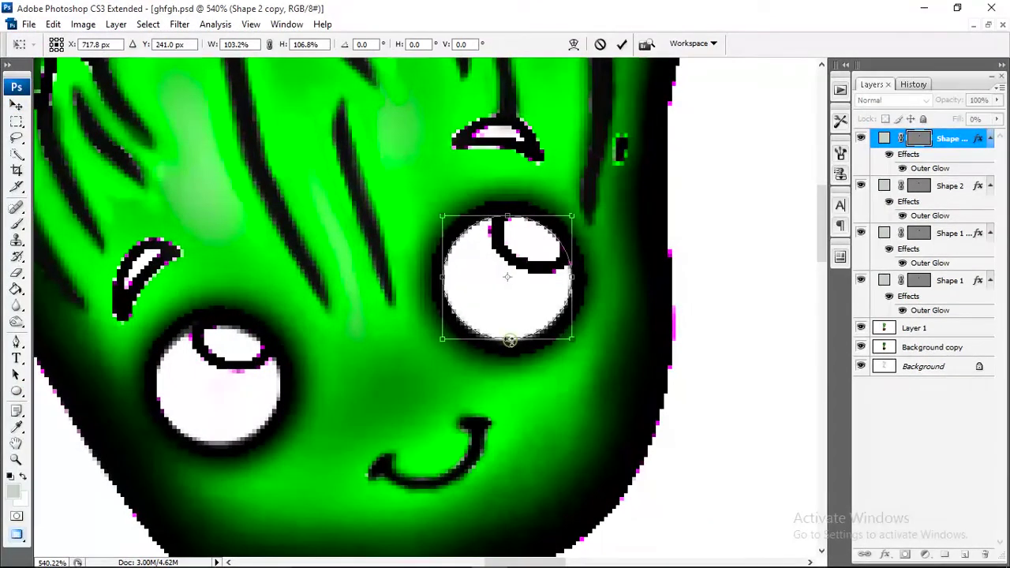
pyautogui.press('Return')
pyautogui.click(938, 189)
pyautogui.hotkey('ctrl', 't')
pyautogui.press('Return')
# Select all the eye Shape layers and merge them with Ctrl+E
pyautogui.hotkey('alt', 'shift', ']')
pyautogui.hotkey('alt', 'shift', '[')
pyautogui.hotkey('alt', 'shift', '[')
pyautogui.hotkey('ctrl', 'e')
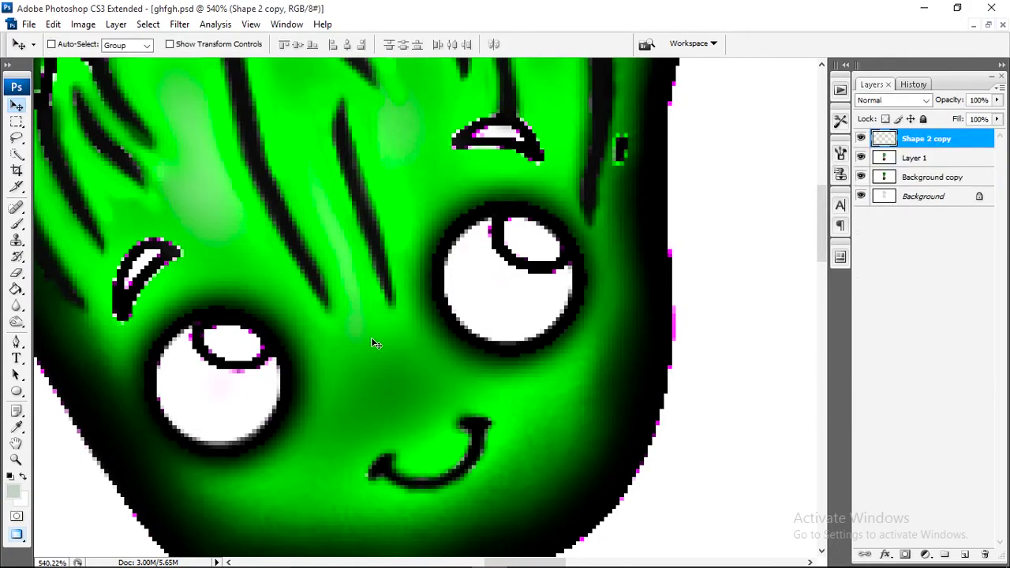
pyautogui.hotkey('ctrl', '0')
pyautogui.press('e')
pyautogui.hotkey('ctrl', '0')
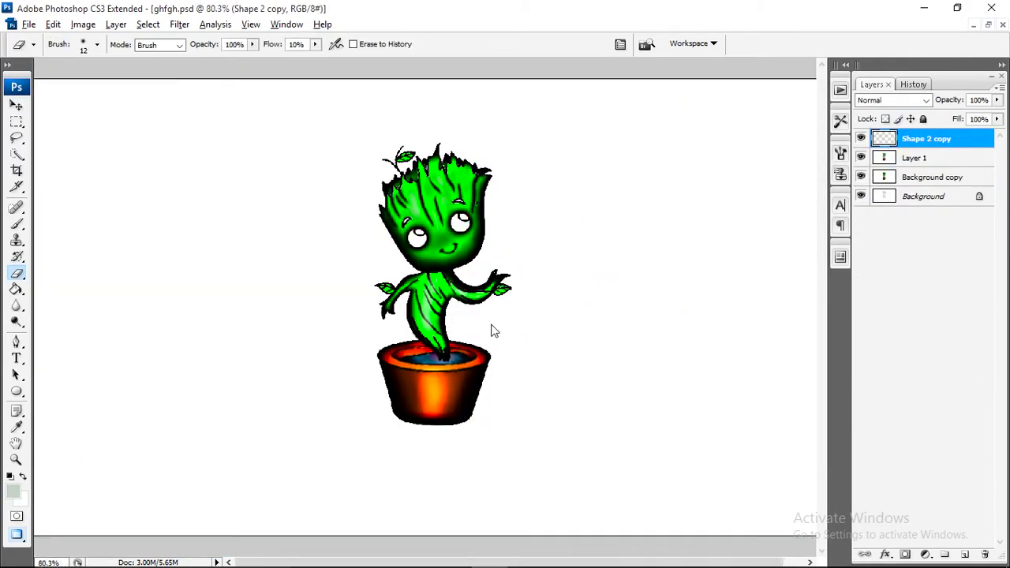
# On Layer 1, dodge the green areas of the head and burn its edges darker
pyautogui.click(925, 160)
pyautogui.click(17, 322)
pyautogui.scroll(3, 469, 208)
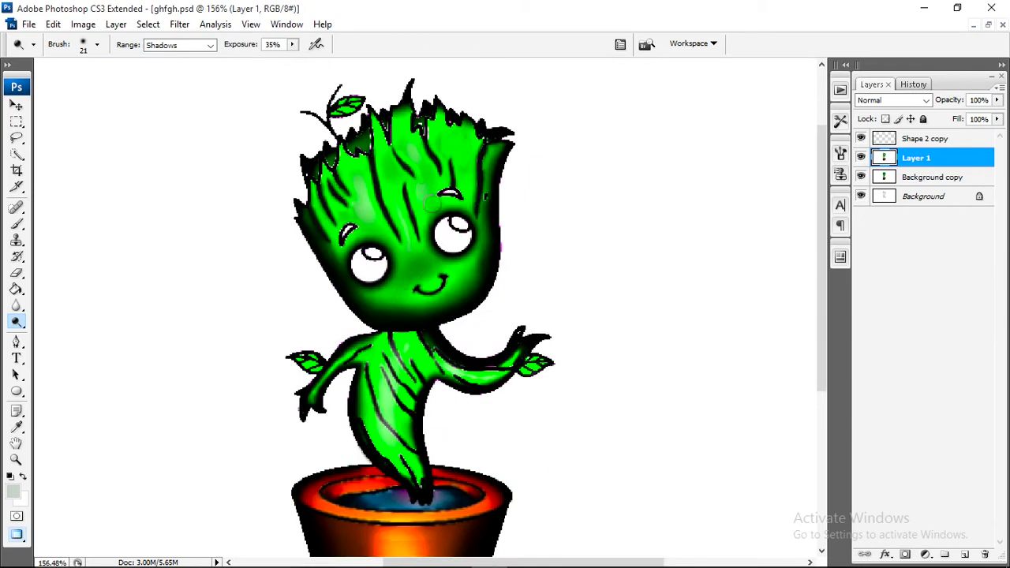
pyautogui.moveTo(414, 189); pyautogui.dragTo(351, 154)
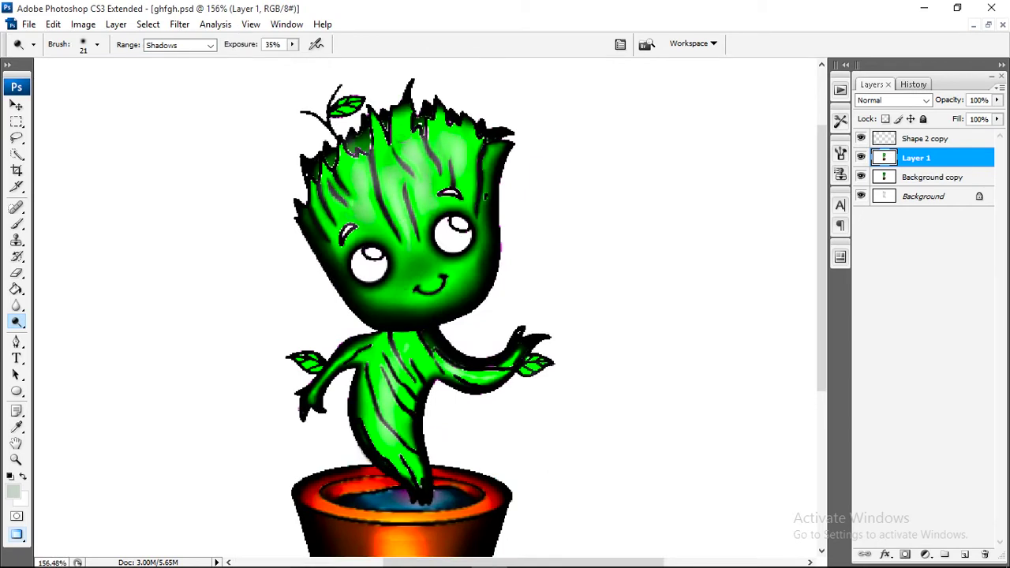
pyautogui.scroll(-1, 448, 187)
pyautogui.rightClick(16, 323)
pyautogui.click(63, 334)
pyautogui.moveTo(436, 158); pyautogui.dragTo(371, 190)
pyautogui.scroll(-2, 402, 181)
pyautogui.scroll(4, 403, 182)
# Set the foreground colour to yellow and select the merged eye layer
pyautogui.click(16, 427)
pyautogui.click(12, 490)
pyautogui.click(723, 313)
pyautogui.click(858, 134)
pyautogui.click(927, 139)
pyautogui.press('o')
pyautogui.click(97, 44)
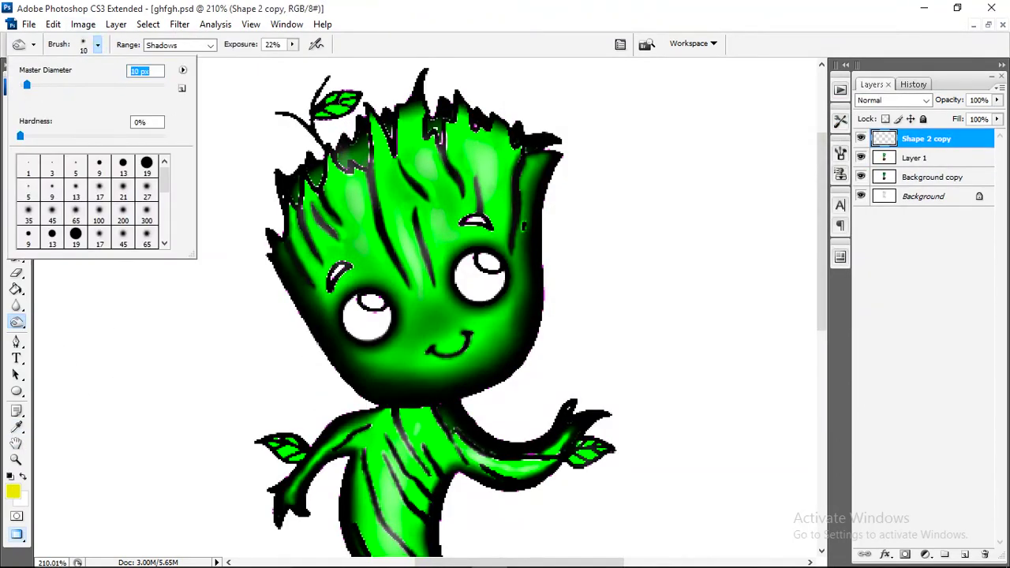
pyautogui.press('Return')
# Brush yellow over the top-left leaf and lower the brush flow to 2%
pyautogui.click(16, 224)
pyautogui.scroll(3, 325, 70)
pyautogui.moveTo(312, 162)
pyautogui.mouseDown()
pyautogui.moveTo(379, 134)
pyautogui.moveTo(368, 146)
pyautogui.mouseUp()
pyautogui.scroll(-4, 368, 147)
pyautogui.scroll(3, 337, 298)
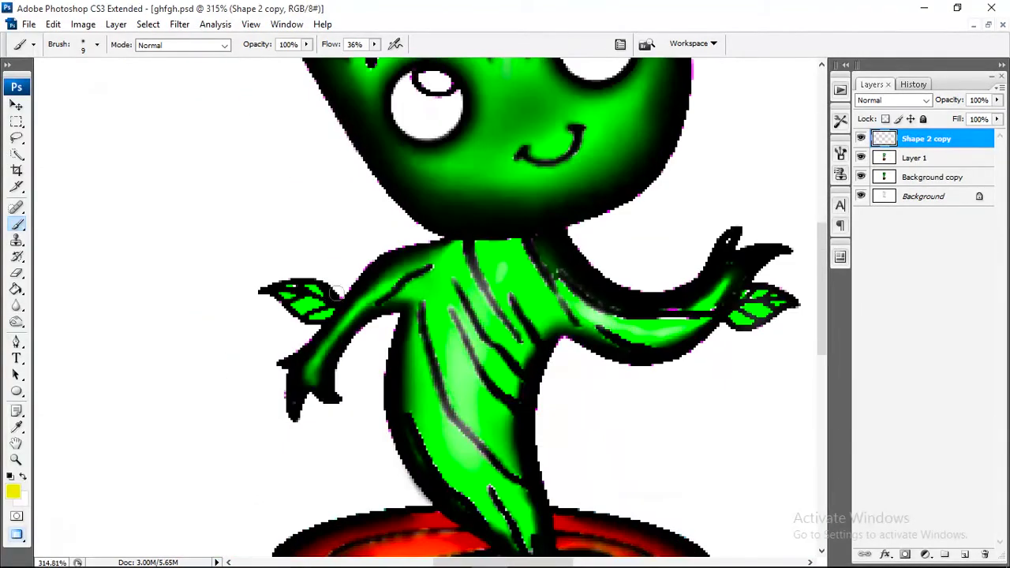
pyautogui.scroll(-2, 730, 316)
pyautogui.scroll(-2, 730, 316)
pyautogui.click(97, 44)
pyautogui.moveTo(374, 44); pyautogui.dragTo(345, 60)
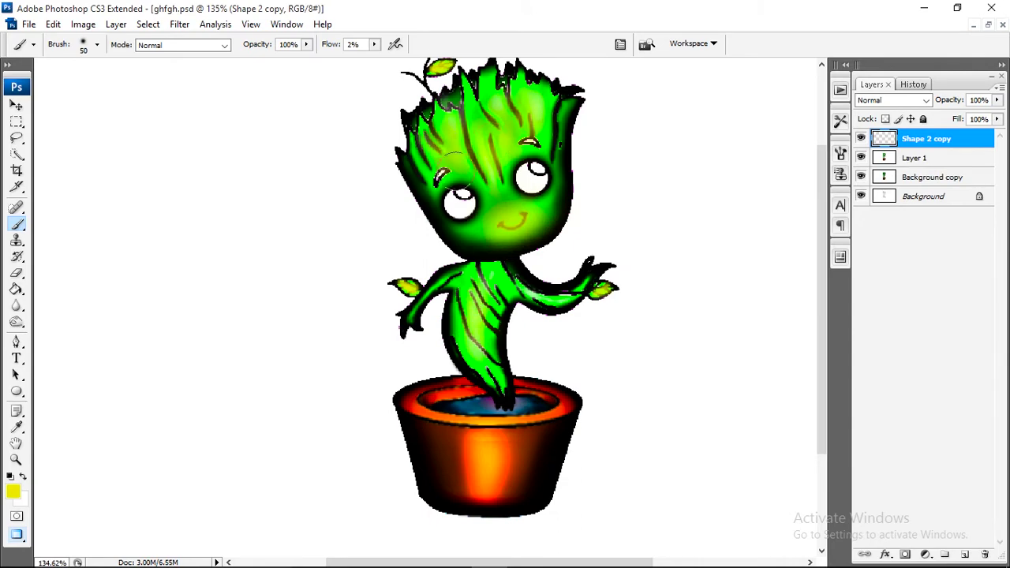
# Burn at 100% exposure along the forehead and between-eye hair streaks
pyautogui.scroll(5, 488, 112)
pyautogui.click(96, 44)
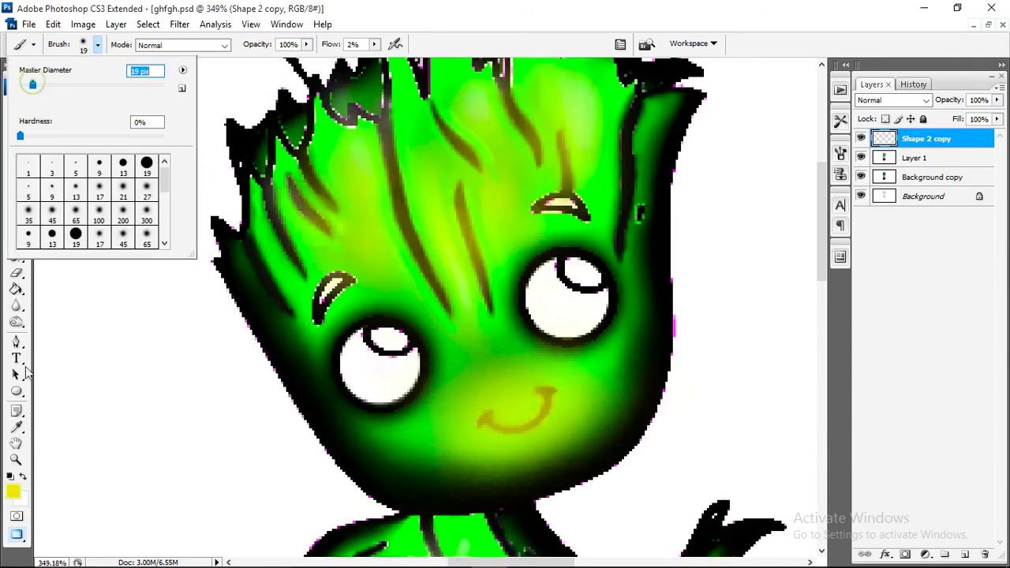
pyautogui.press('o')
pyautogui.moveTo(291, 44); pyautogui.dragTo(340, 55)
pyautogui.moveTo(387, 130); pyautogui.dragTo(429, 272)
pyautogui.moveTo(460, 196); pyautogui.dragTo(454, 141)
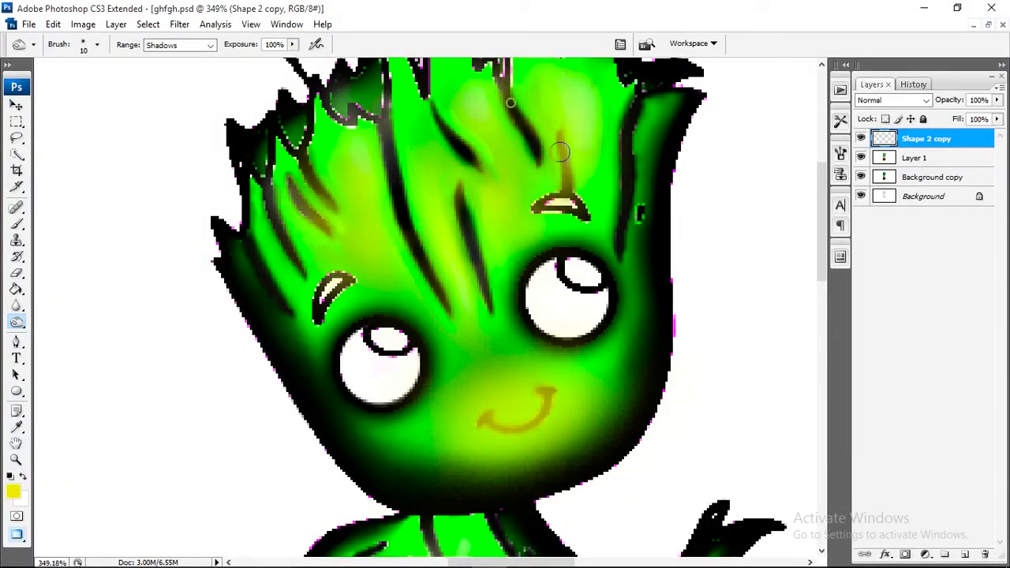
pyautogui.scroll(2, 570, 187)
pyautogui.moveTo(560, 138)
pyautogui.mouseDown()
pyautogui.moveTo(570, 186)
pyautogui.moveTo(551, 254)
pyautogui.mouseUp()
pyautogui.click(97, 44)
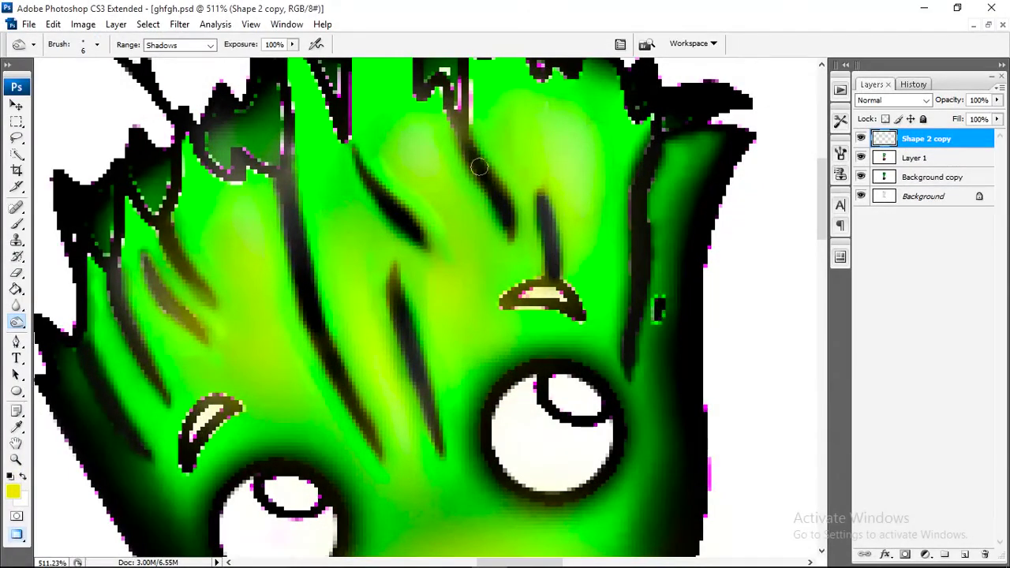
pyautogui.moveTo(398, 273); pyautogui.dragTo(440, 446)
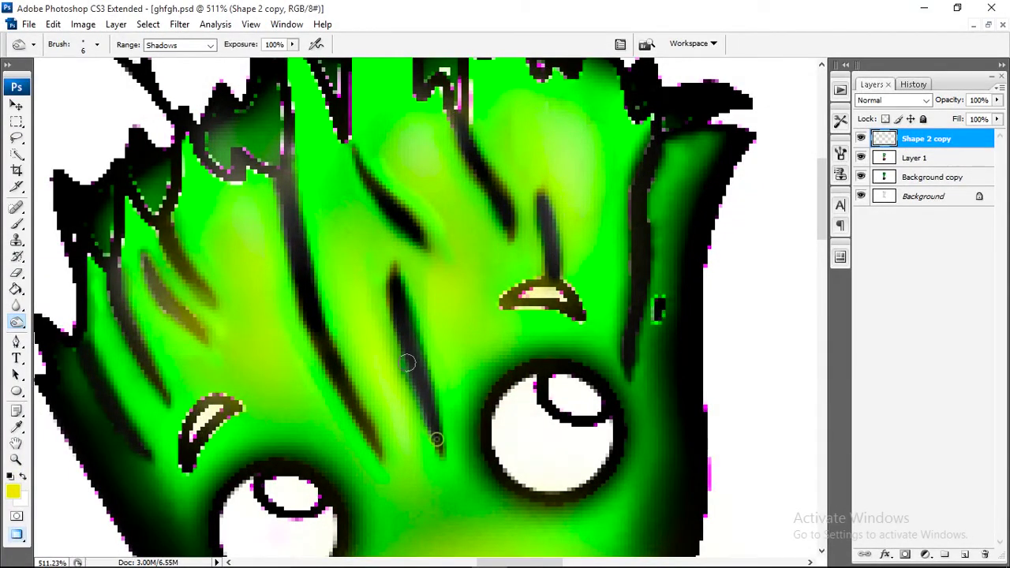
pyautogui.scroll(-3, 376, 292)
# Switch the Burn range to Highlights, then back to Shadows
pyautogui.click(180, 45)
pyautogui.click(158, 85)
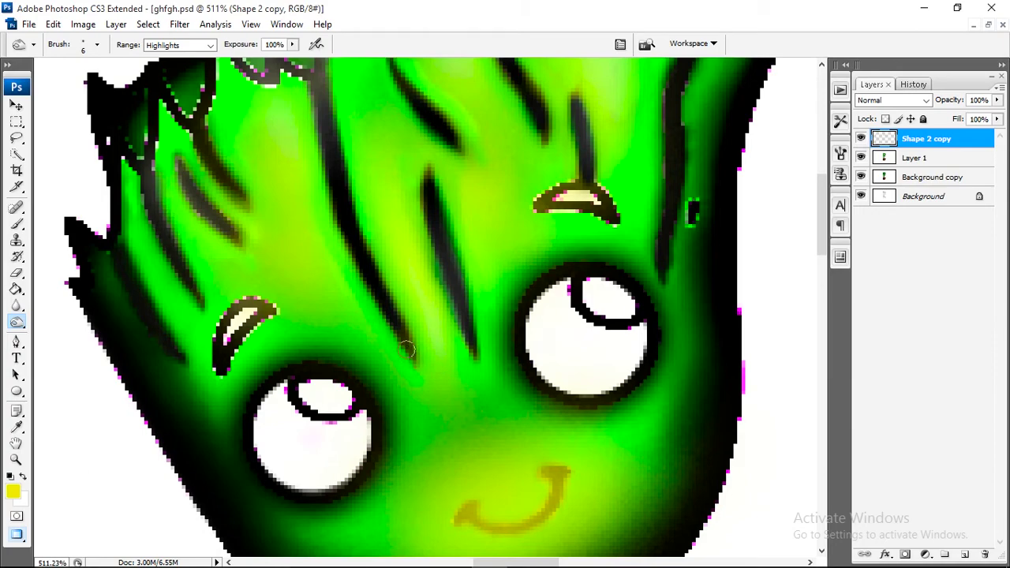
pyautogui.click(180, 45)
pyautogui.click(157, 64)
pyautogui.moveTo(503, 468); pyautogui.dragTo(490, 361)
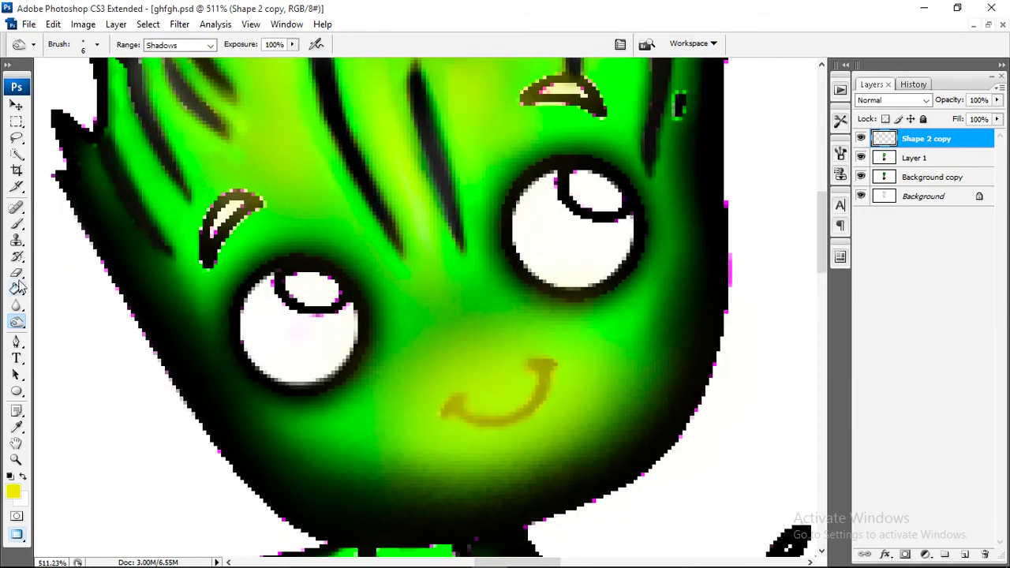
# Redraw the smile as a black line with a 2 px brush
pyautogui.click(16, 224)
pyautogui.click(12, 492)
pyautogui.click(873, 134)
pyautogui.scroll(2, 485, 400)
pyautogui.click(97, 44)
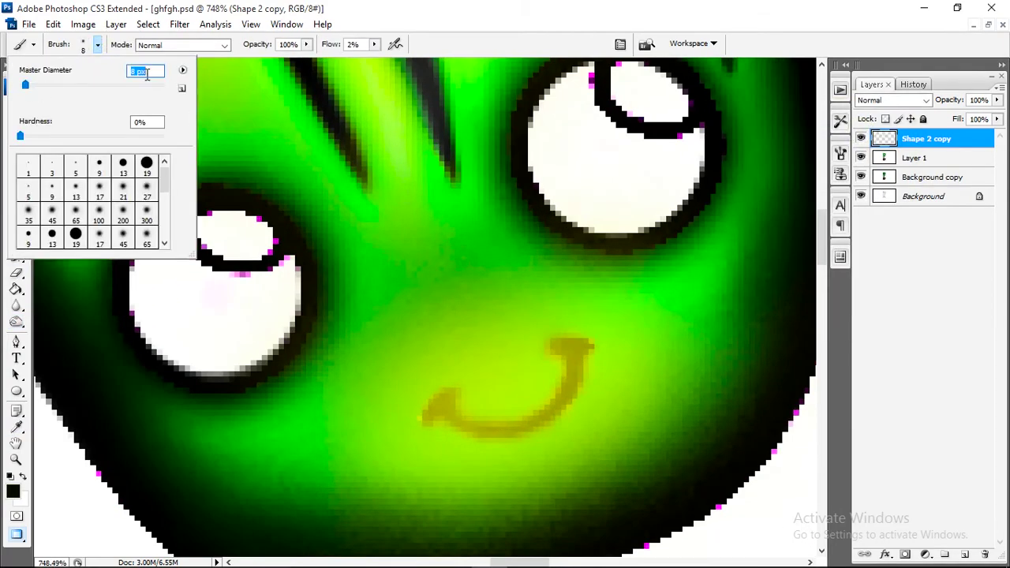
pyautogui.press('Return')
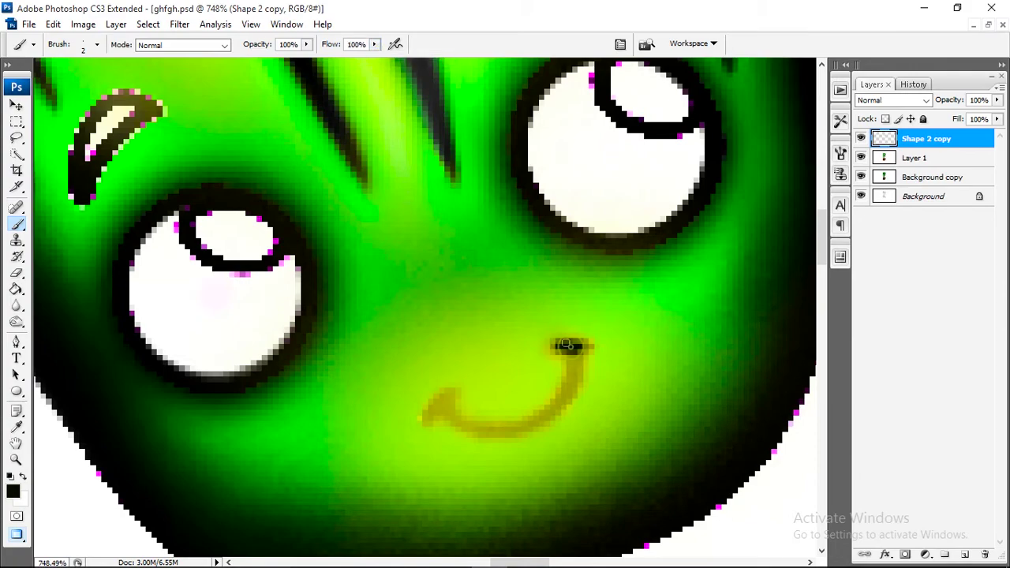
pyautogui.moveTo(438, 403); pyautogui.dragTo(567, 380)
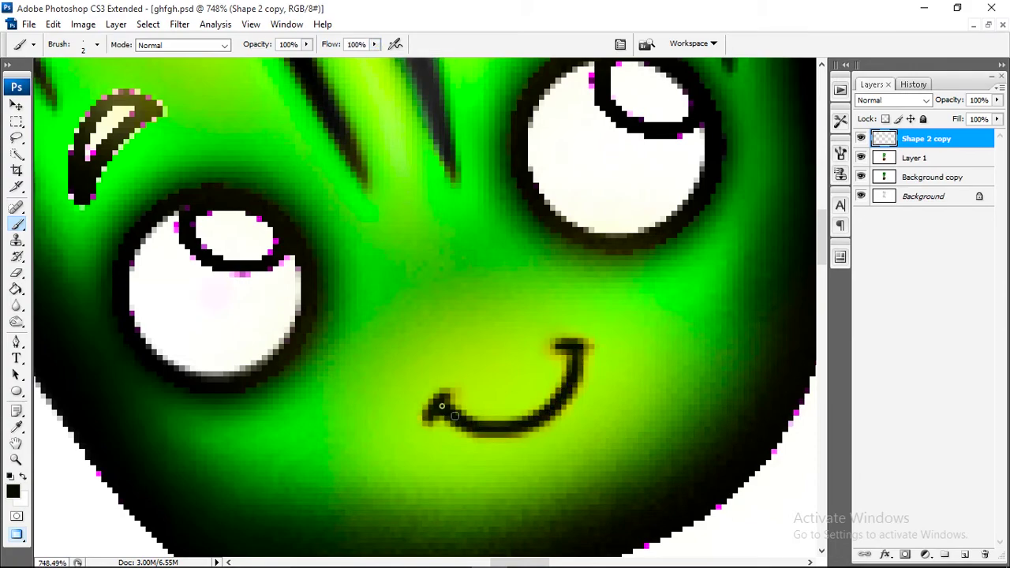
pyautogui.hotkey('ctrl', '0')
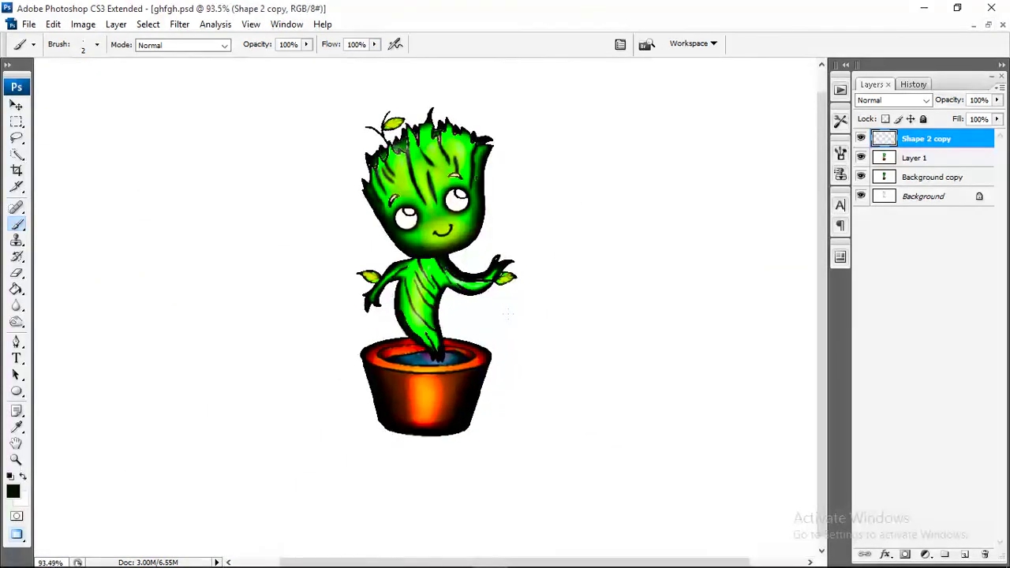
# On Shape 2 copy, paint dark strokes over the right-hand leaf and along the stem
pyautogui.scroll(5, 505, 272)
pyautogui.scroll(3, 504, 272)
pyautogui.moveTo(600, 268); pyautogui.dragTo(552, 332)
pyautogui.moveTo(474, 316); pyautogui.dragTo(501, 341)
pyautogui.scroll(-2, 500, 341)
pyautogui.moveTo(450, 209); pyautogui.dragTo(513, 369)
pyautogui.moveTo(600, 470); pyautogui.dragTo(535, 409)
pyautogui.moveTo(521, 99); pyautogui.dragTo(604, 233)
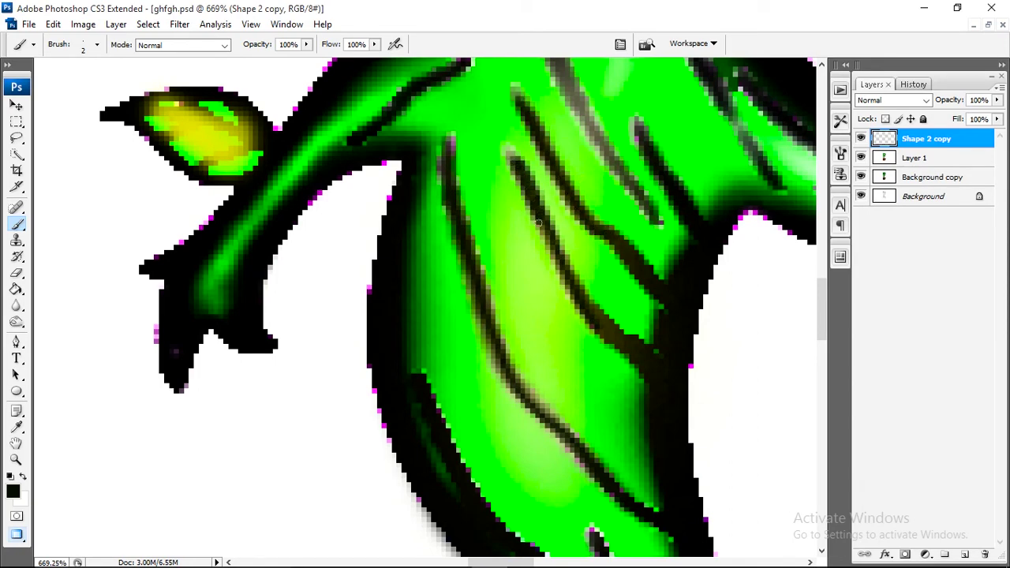
# Darken the vein lines across the leaves with more dark brush strokes
pyautogui.scroll(1, 535, 413)
pyautogui.moveTo(586, 436); pyautogui.dragTo(467, 304)
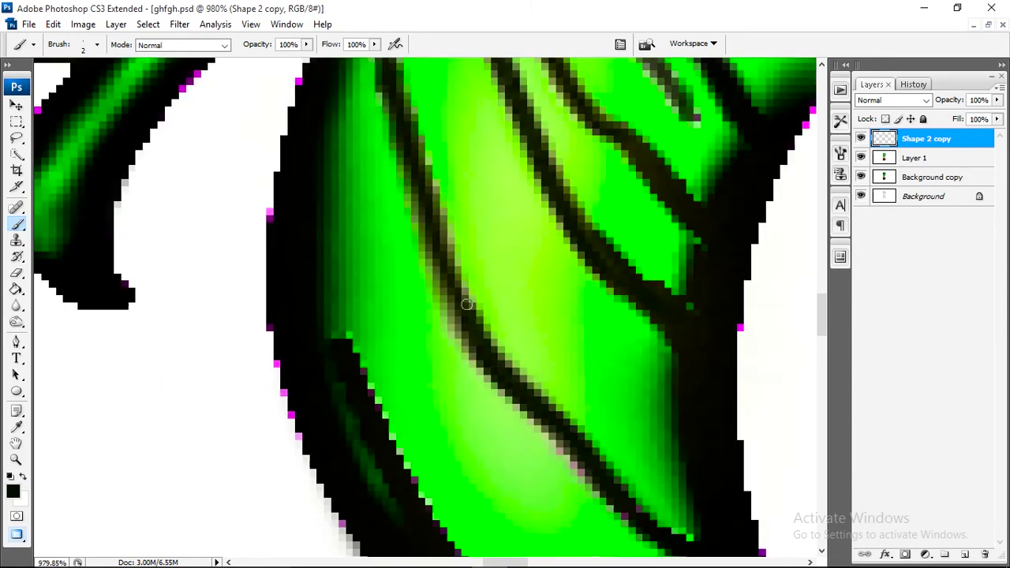
pyautogui.moveTo(521, 377); pyautogui.dragTo(438, 253)
pyautogui.scroll(-1, 438, 252)
pyautogui.scroll(1, 469, 266)
pyautogui.moveTo(452, 338); pyautogui.dragTo(394, 196)
pyautogui.scroll(-1, 469, 266)
pyautogui.moveTo(511, 343); pyautogui.dragTo(437, 233)
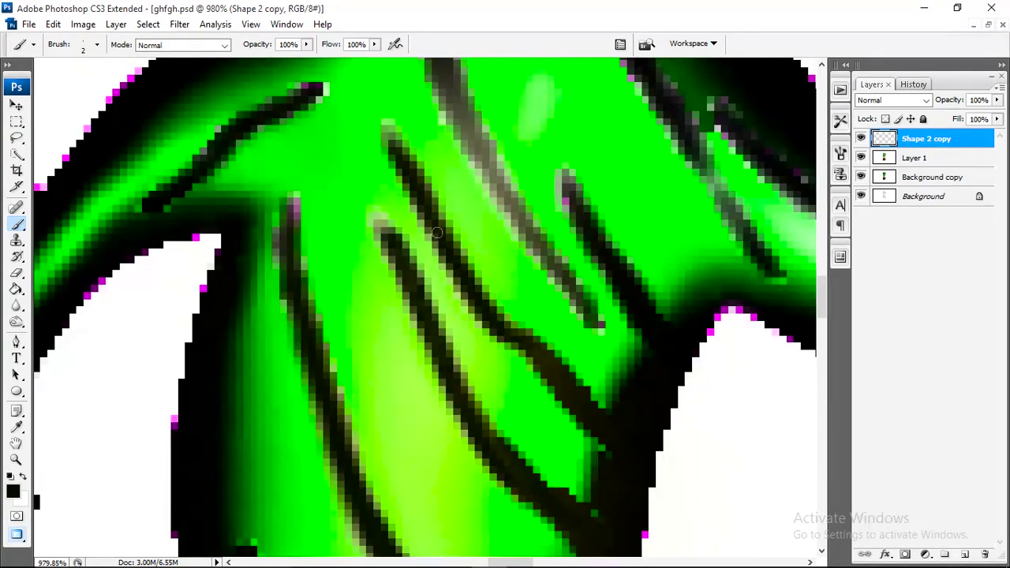
pyautogui.scroll(1, 473, 316)
pyautogui.moveTo(600, 391); pyautogui.dragTo(479, 215)
pyautogui.moveTo(782, 340); pyautogui.dragTo(698, 218)
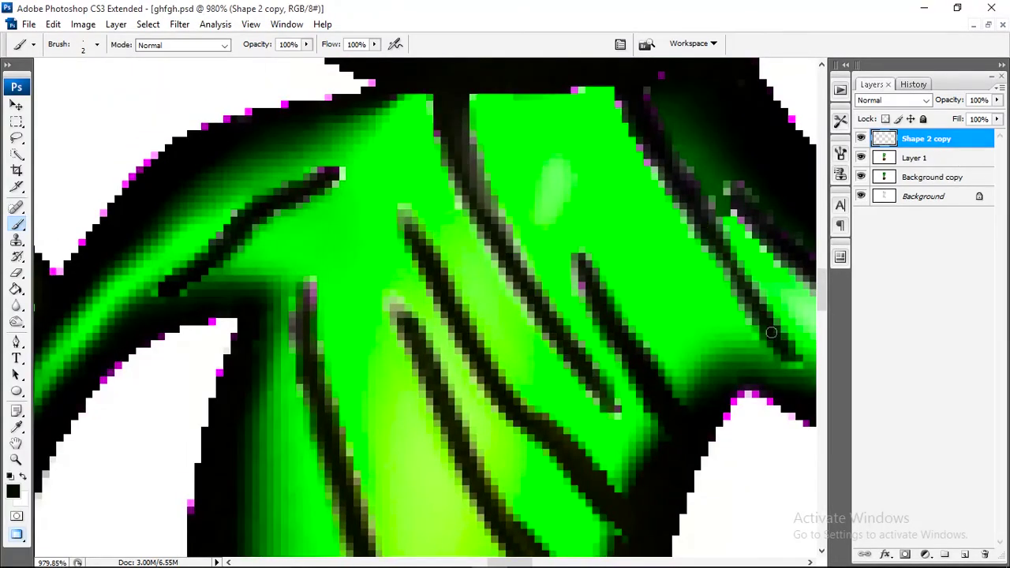
pyautogui.moveTo(390, 304); pyautogui.dragTo(478, 473)
# Darken the lines on the yellow leaf tip, the lower leaf and the upper leaf
pyautogui.scroll(-1, 327, 295)
pyautogui.scroll(1, 142, 276)
pyautogui.moveTo(233, 319); pyautogui.dragTo(136, 268)
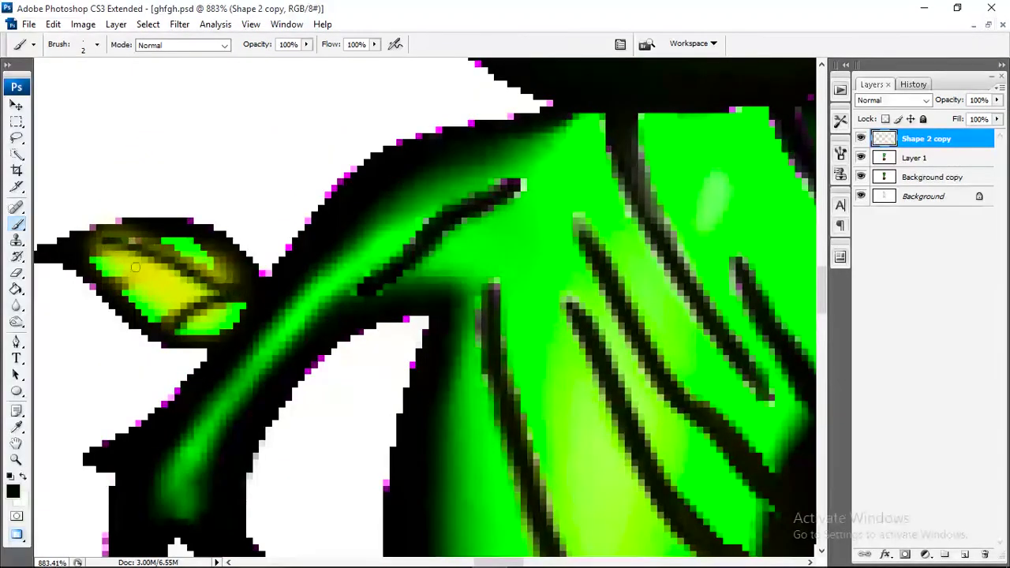
pyautogui.moveTo(219, 245); pyautogui.dragTo(150, 293)
pyautogui.scroll(-5, 220, 246)
pyautogui.scroll(2, 461, 126)
pyautogui.scroll(2, 348, 241)
pyautogui.moveTo(325, 261)
pyautogui.mouseDown()
pyautogui.moveTo(347, 241)
pyautogui.moveTo(296, 264)
pyautogui.mouseUp()
pyautogui.scroll(-2, 296, 265)
pyautogui.scroll(-4, 296, 264)
# Add Brightness/Contrast and Hue/Saturation adjustment layers, then duplicate the artwork layer
pyautogui.click(925, 555)
pyautogui.click(951, 371)
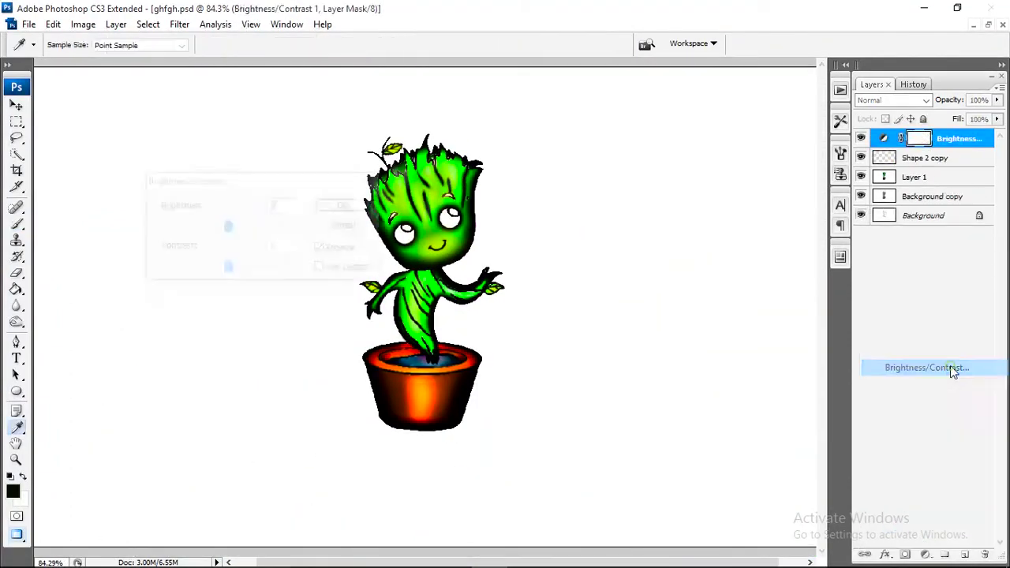
pyautogui.click(265, 204)
pyautogui.click(925, 555)
pyautogui.click(939, 406)
pyautogui.click(896, 276)
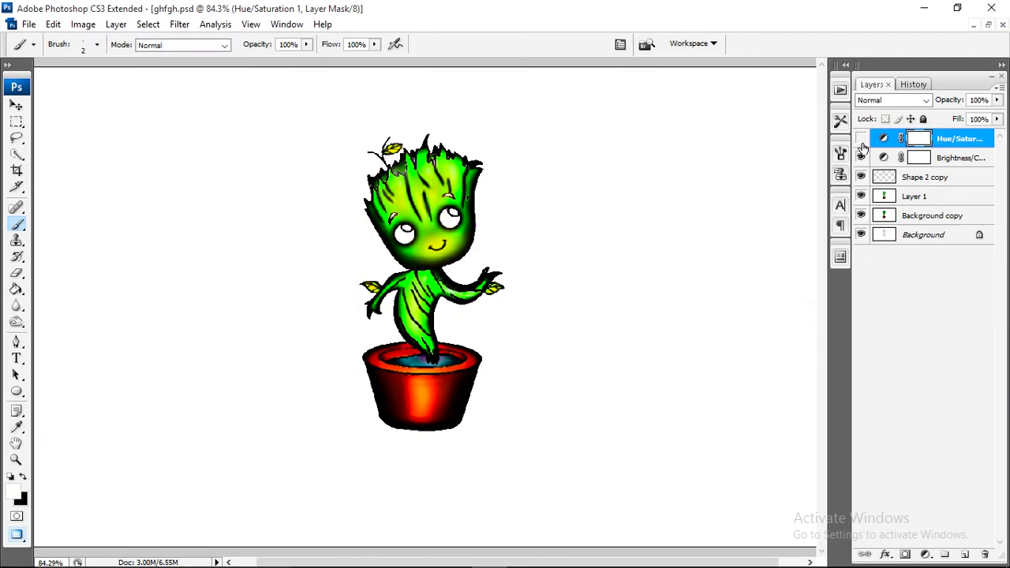
pyautogui.hotkey('ctrl', 'j')
# Convert the copy to Black & White with reds, yellows, greens, cyans and blues darkened, then apply Brightness/Contrast
pyautogui.click(83, 24)
pyautogui.click(266, 169)
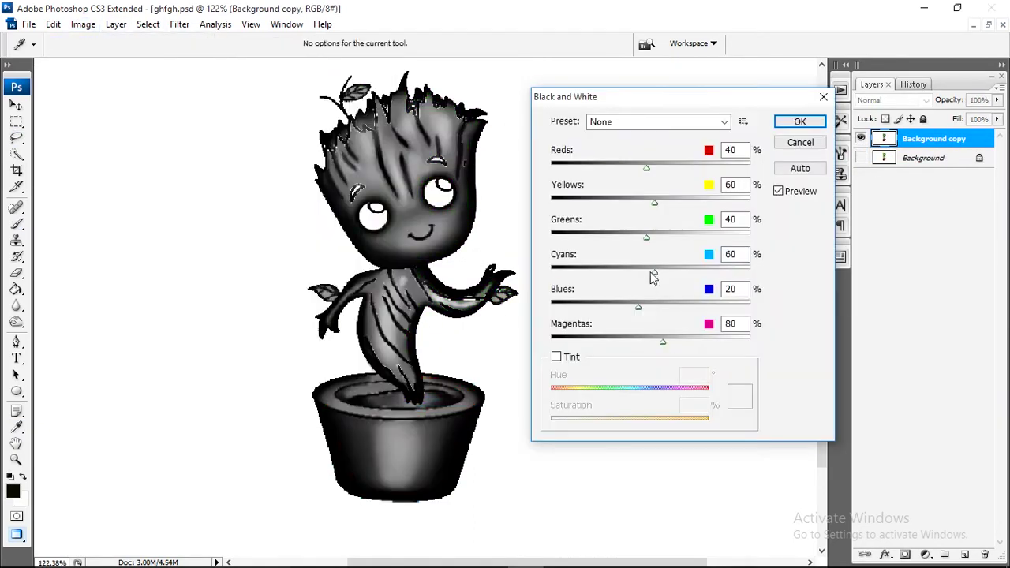
pyautogui.moveTo(647, 237); pyautogui.dragTo(551, 237)
pyautogui.moveTo(654, 271); pyautogui.dragTo(557, 272)
pyautogui.moveTo(654, 202); pyautogui.dragTo(551, 202)
pyautogui.moveTo(647, 167); pyautogui.dragTo(551, 167)
pyautogui.moveTo(638, 306); pyautogui.dragTo(551, 306)
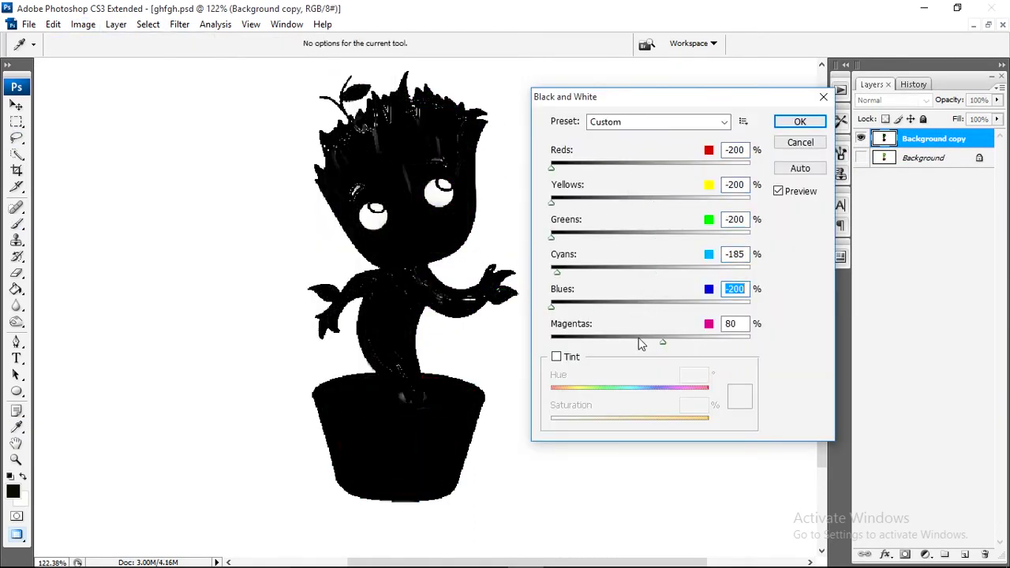
pyautogui.click(799, 123)
pyautogui.click(271, 143)
pyautogui.click(882, 157)
# Paint black over the white specks in the hair and the eye whites
pyautogui.click(17, 224)
pyautogui.click(13, 491)
pyautogui.click(762, 127)
pyautogui.scroll(2, 385, 154)
pyautogui.scroll(2, 305, 293)
pyautogui.moveTo(448, 268)
pyautogui.mouseDown()
pyautogui.moveTo(487, 192)
pyautogui.moveTo(579, 314)
pyautogui.mouseUp()
pyautogui.scroll(-5, 465, 330)
pyautogui.moveTo(347, 284)
pyautogui.mouseDown()
pyautogui.moveTo(289, 253)
pyautogui.moveTo(413, 406)
pyautogui.moveTo(383, 394)
pyautogui.mouseUp()
pyautogui.scroll(5, 384, 395)
pyautogui.moveTo(348, 331); pyautogui.dragTo(332, 295)
pyautogui.scroll(-8, 418, 250)
pyautogui.scroll(-3, 487, 226)
pyautogui.scroll(2, 487, 225)
# Set the brush size to 6 and scan the canvas for remaining specks
pyautogui.click(97, 44)
pyautogui.write('6')
pyautogui.press('Return')
pyautogui.hscroll(3, 589, 295)
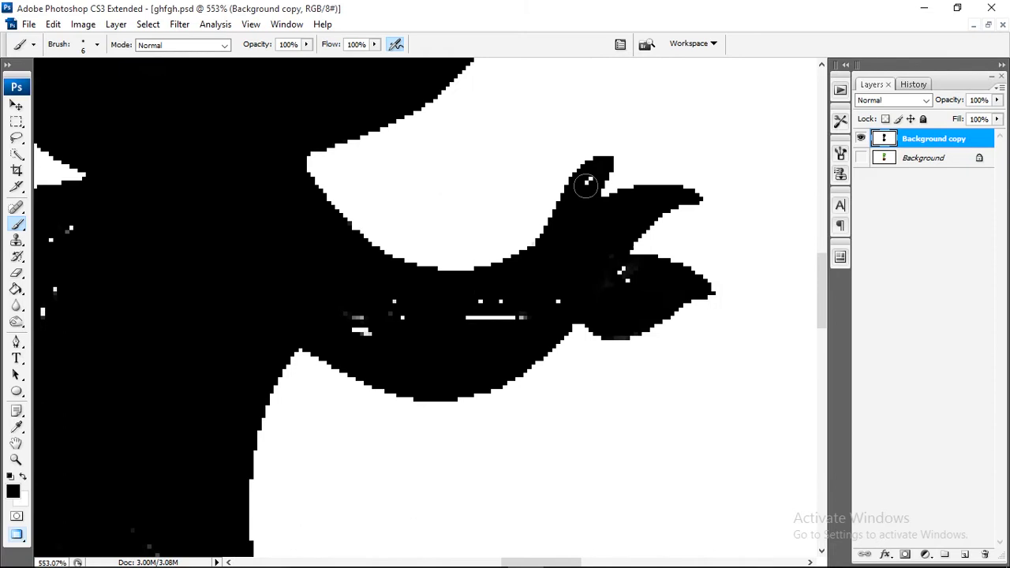
pyautogui.hscroll(-3, 492, 270)
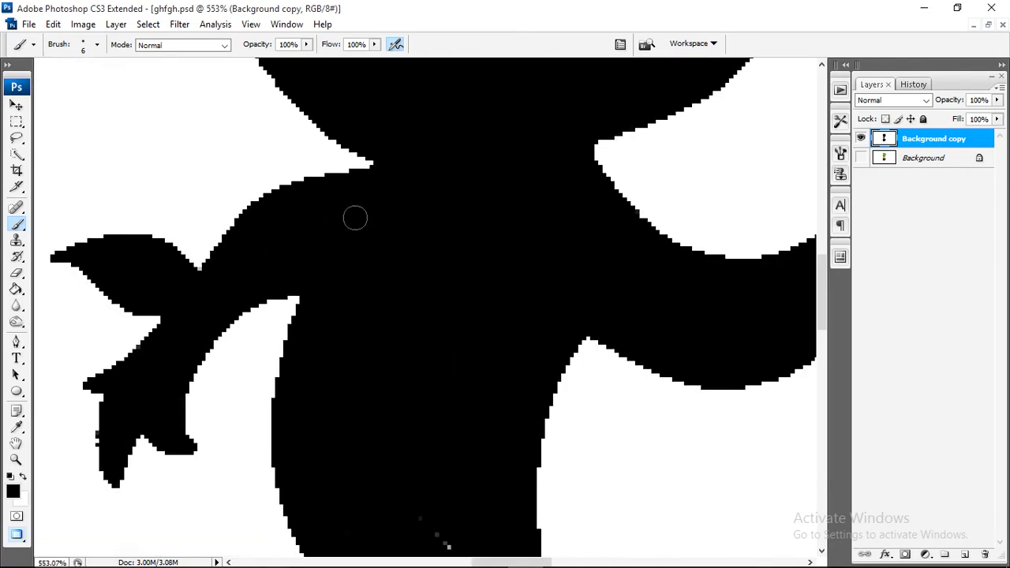
pyautogui.scroll(-4, 356, 218)
pyautogui.scroll(-3, 475, 336)
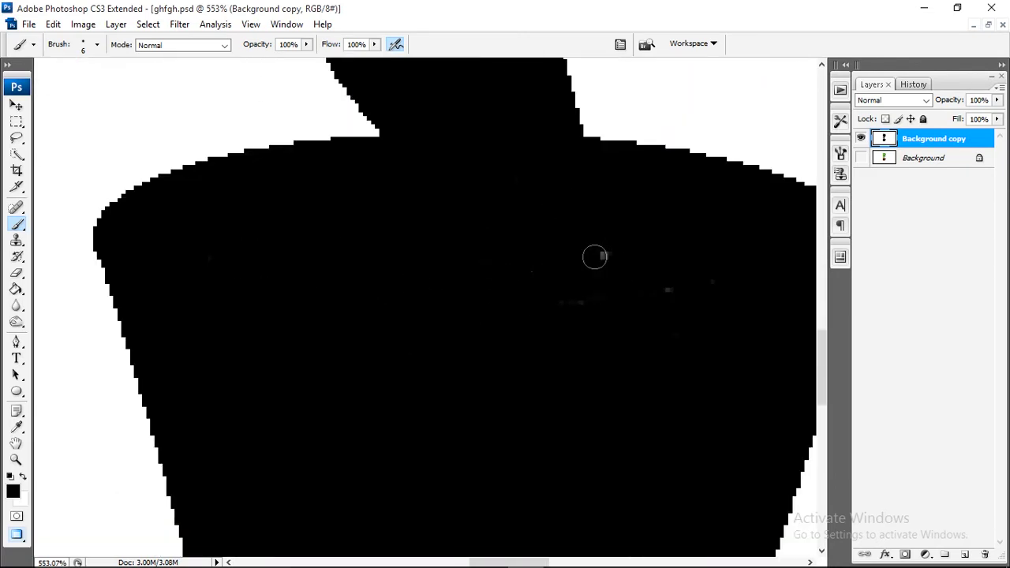
pyautogui.scroll(-2, 632, 205)
pyautogui.scroll(-1, 498, 255)
pyautogui.scroll(3, 498, 255)
pyautogui.scroll(3, 377, 269)
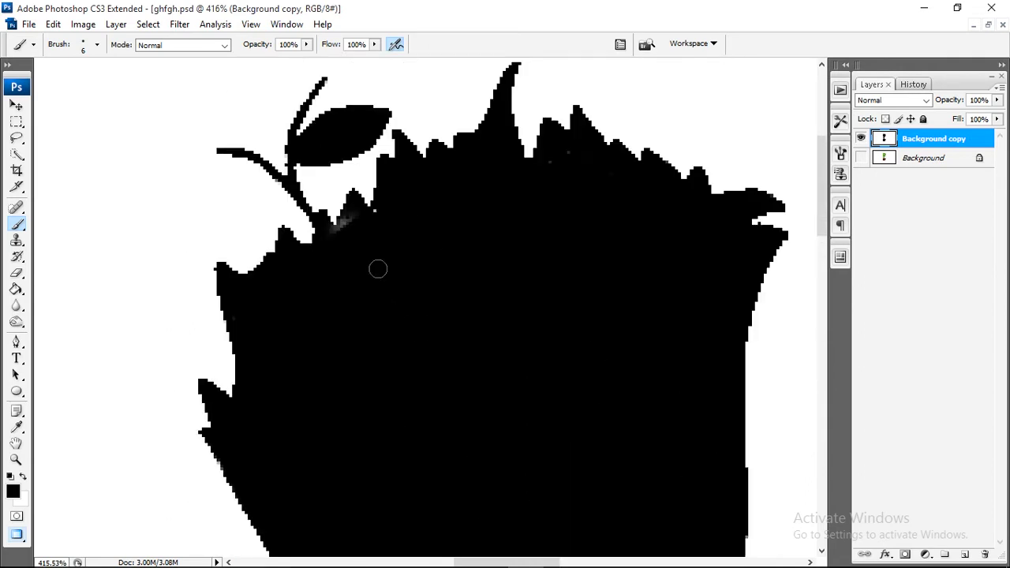
pyautogui.scroll(2, 377, 269)
# Shrink the brush to 3 px, then 1 px, and review the black silhouette
pyautogui.click(97, 44)
pyautogui.doubleClick(38, 160)
pyautogui.scroll(1, 341, 310)
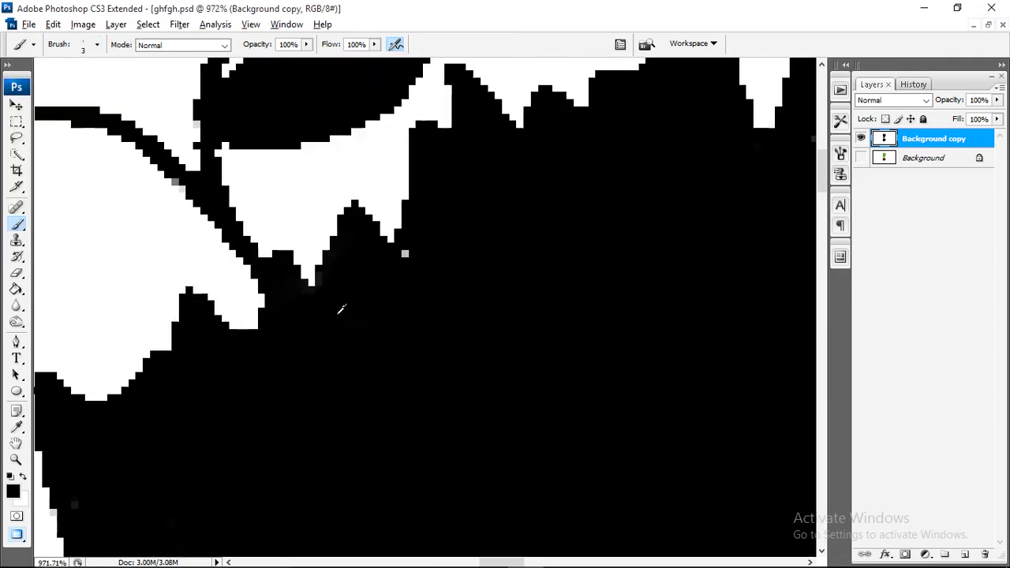
pyautogui.moveTo(370, 261); pyautogui.dragTo(498, 460)
pyautogui.click(96, 44)
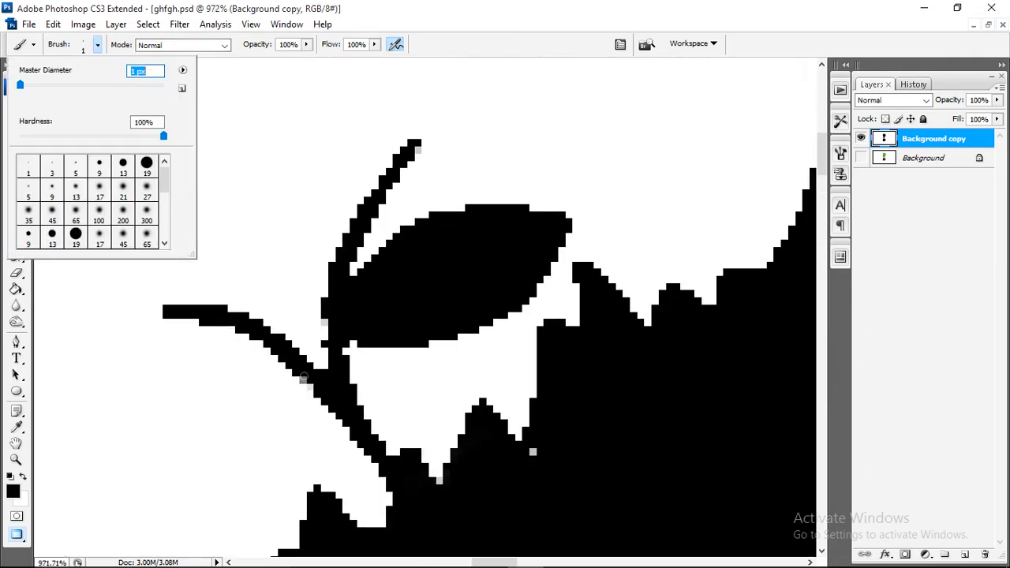
pyautogui.press('Return')
pyautogui.scroll(1, 332, 400)
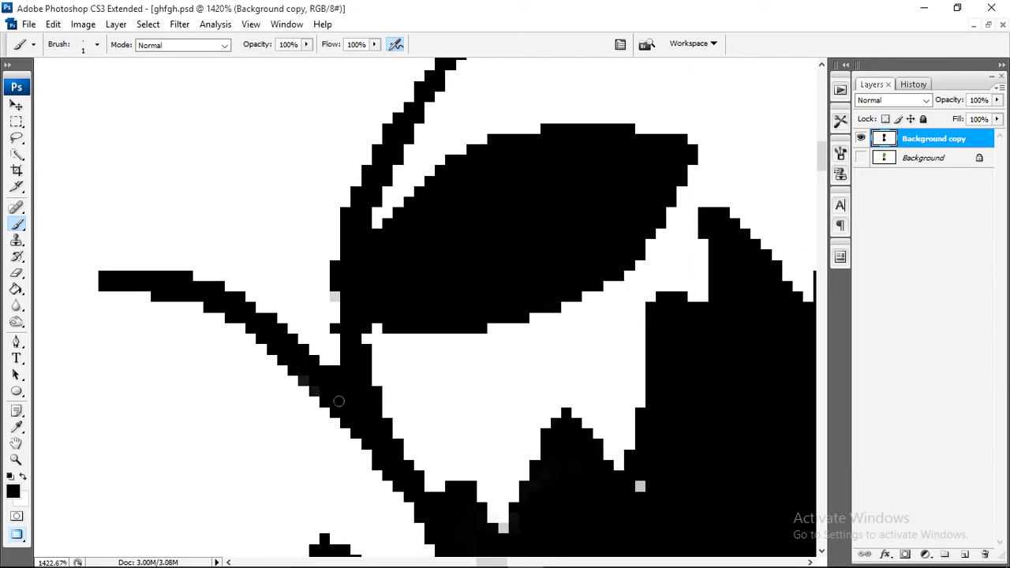
pyautogui.scroll(-3, 451, 202)
pyautogui.scroll(2, 500, 207)
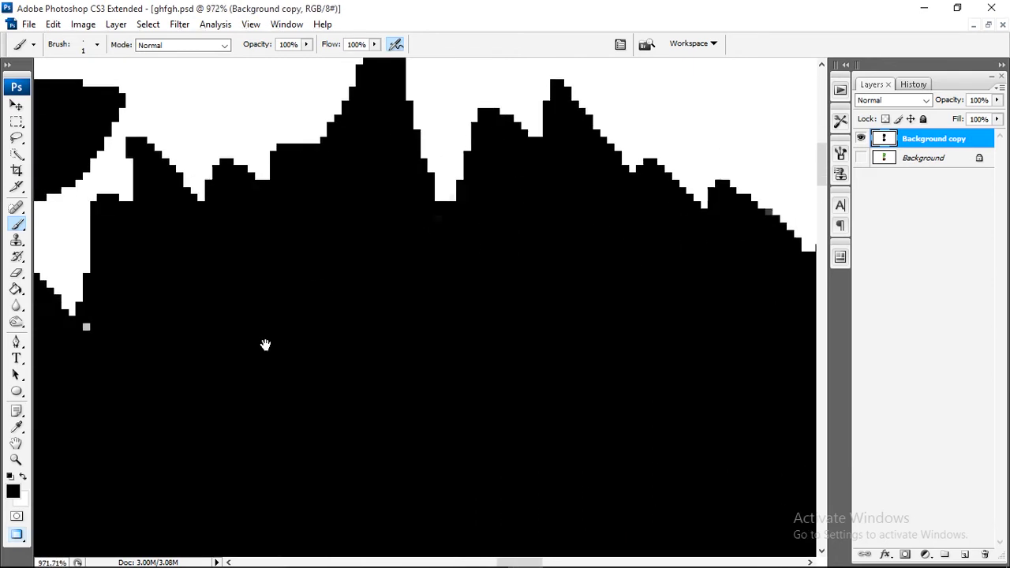
pyautogui.scroll(-1, 264, 343)
pyautogui.scroll(-3, 416, 255)
# Apply the Mehdi Eraser Classic filter at 100% preview to erase the white
pyautogui.press('l')
pyautogui.click(179, 24)
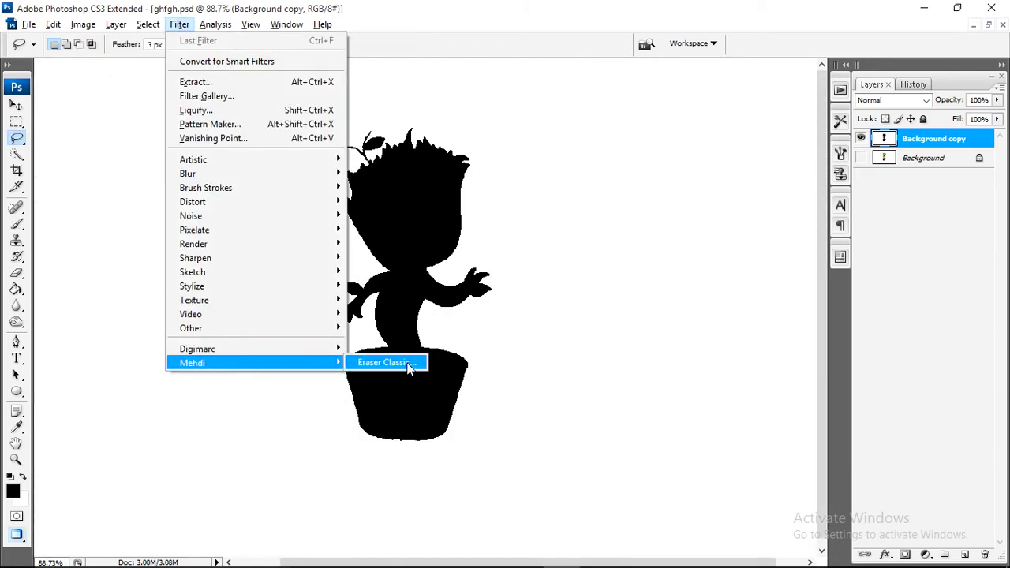
pyautogui.click(410, 363)
pyautogui.click(275, 310)
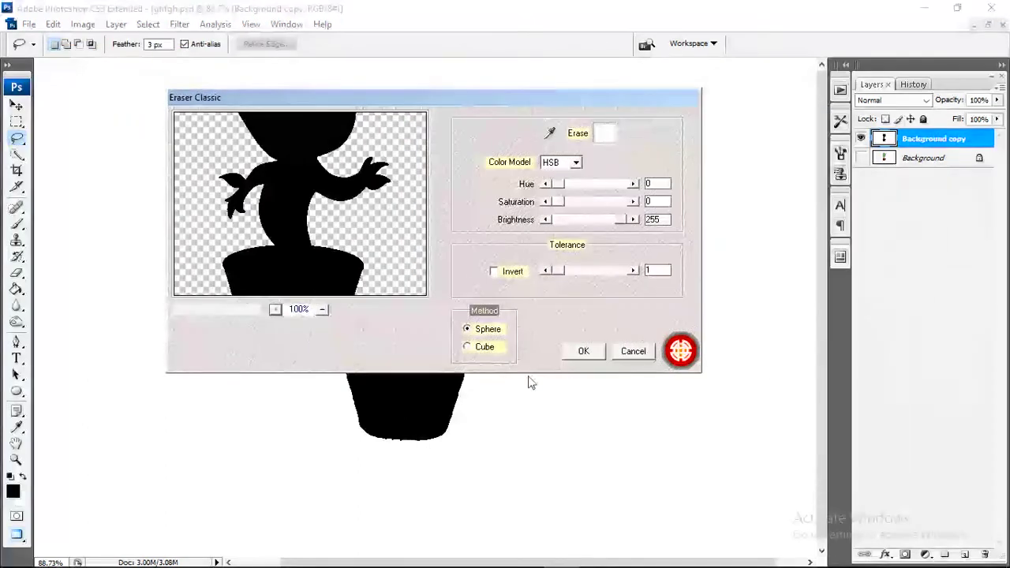
pyautogui.click(584, 352)
# Load the silhouette as a selection, hide it, and delete the white from the coloured artwork layer
pyautogui.click(147, 23)
pyautogui.click(174, 268)
pyautogui.click(623, 150)
pyautogui.click(861, 138)
pyautogui.click(923, 157)
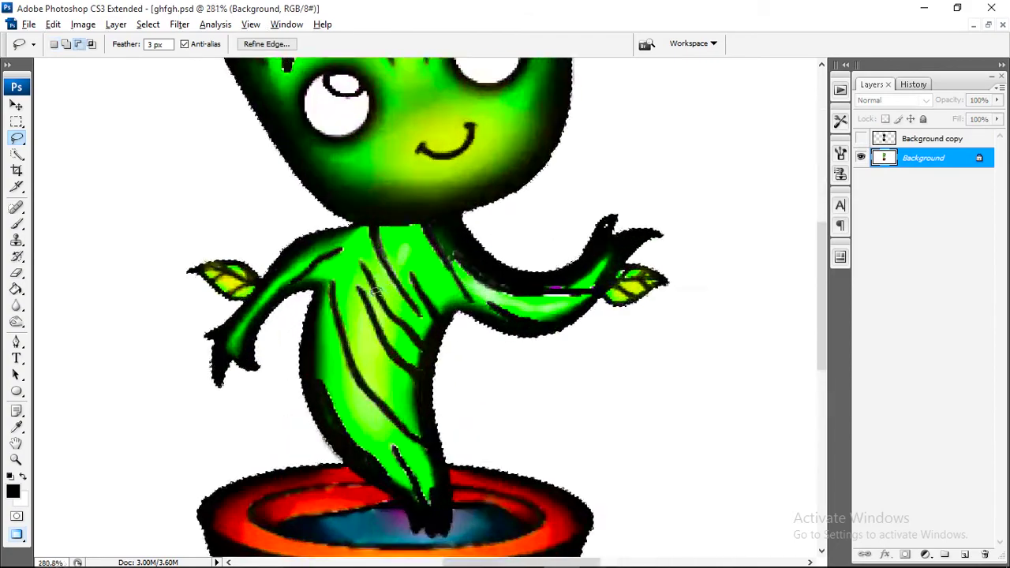
pyautogui.press('Delete')
# Open the blue gradient backdrop image 'ghfgh copy.jpg'
pyautogui.click(29, 24)
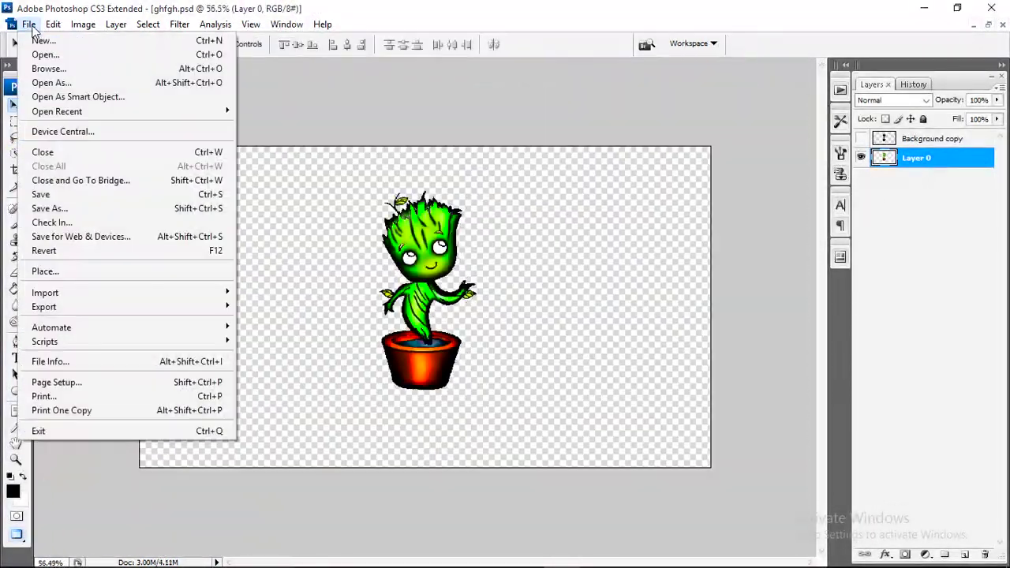
pyautogui.click(45, 56)
pyautogui.scroll(-3, 598, 218)
pyautogui.scroll(-3, 598, 219)
pyautogui.click(442, 213)
pyautogui.click(684, 330)
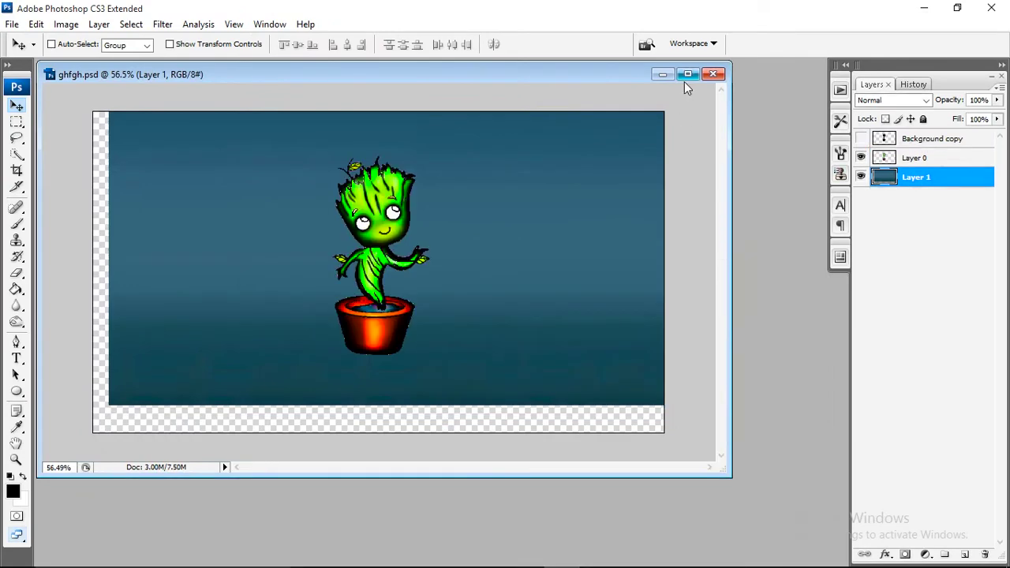
# Select the coloured figure layer, nudge it into place, and zoom to the pot's edge
pyautogui.click(687, 75)
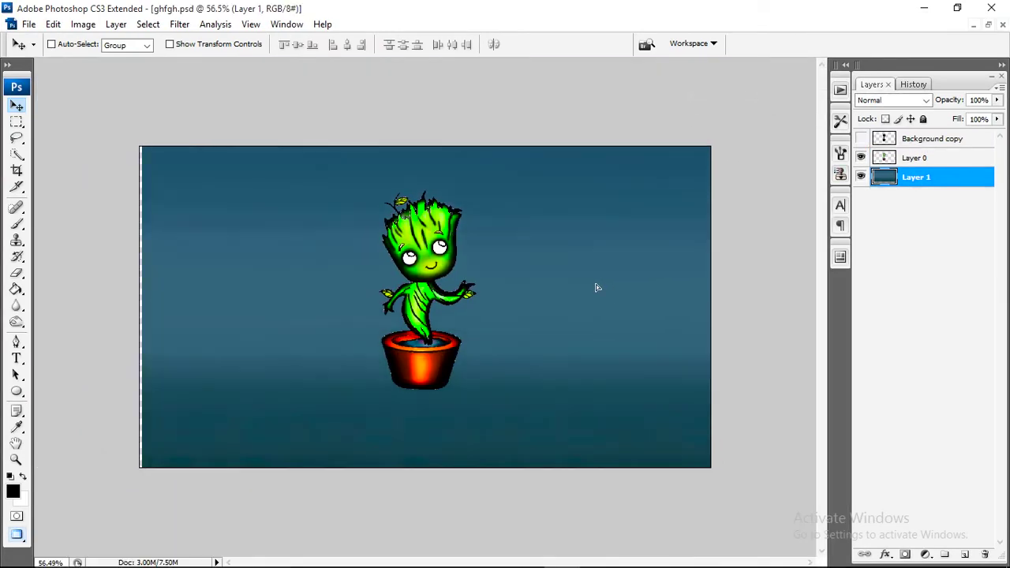
pyautogui.hotkey('alt', ']')
pyautogui.moveTo(521, 280); pyautogui.dragTo(455, 342)
pyautogui.scroll(5, 455, 341)
pyautogui.moveTo(521, 451)
pyautogui.mouseDown()
pyautogui.moveTo(579, 301)
pyautogui.moveTo(542, 345)
pyautogui.mouseUp()
# Set up the Dodge tool with Range set to Shadows and a smaller brush
pyautogui.click(16, 321)
pyautogui.click(96, 49)
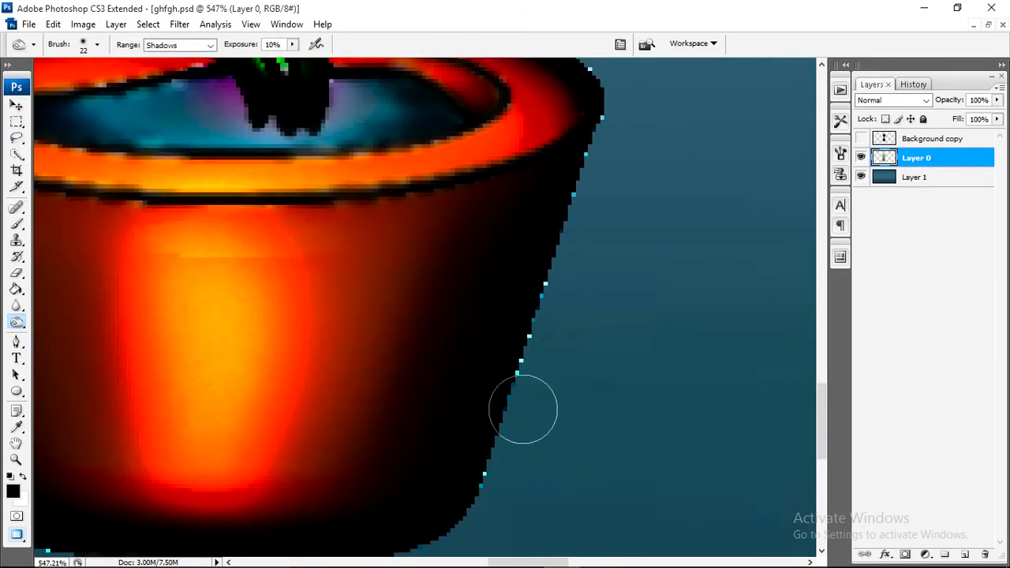
pyautogui.click(292, 44)
pyautogui.scroll(-5, 544, 354)
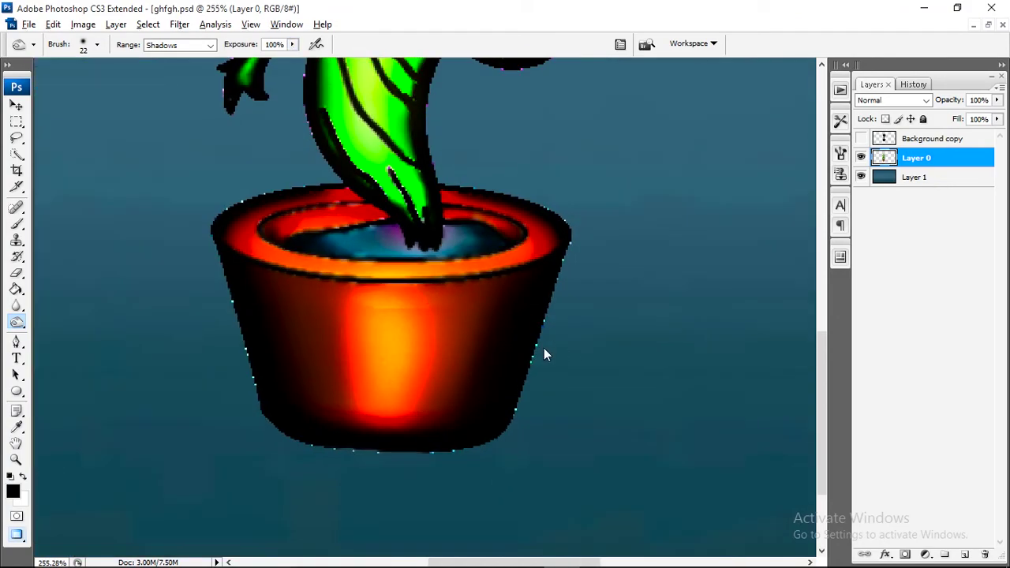
pyautogui.press('h')
# Give the figure an inside black Stroke layer style
pyautogui.doubleClick(965, 158)
pyautogui.click(605, 466)
pyautogui.click(780, 290)
pyautogui.click(770, 315)
pyautogui.click(742, 368)
pyautogui.click(600, 324)
pyautogui.click(858, 134)
pyautogui.doubleClick(849, 272)
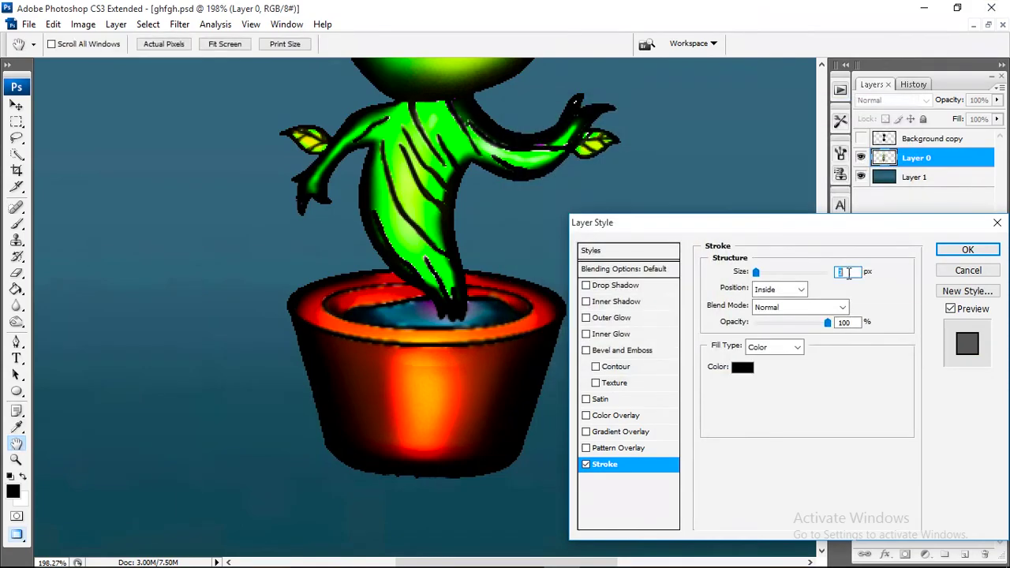
pyautogui.press('Return')
# Nudge the figure a few pixels down with the Move tool
pyautogui.press('v')
pyautogui.scroll(5, 533, 189)
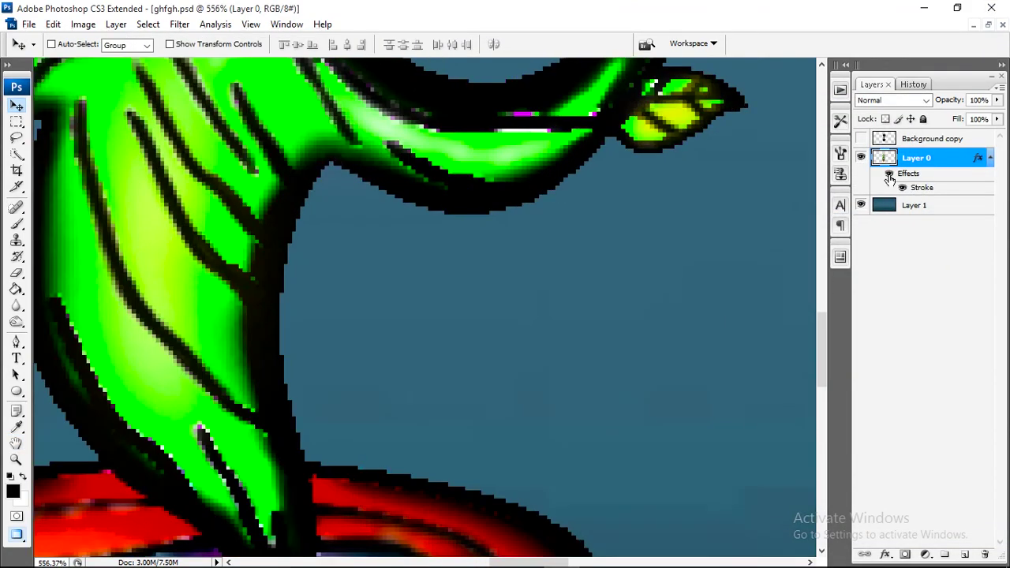
pyautogui.scroll(-5, 441, 322)
pyautogui.scroll(-3, 441, 322)
pyautogui.moveTo(421, 339); pyautogui.dragTo(422, 347)
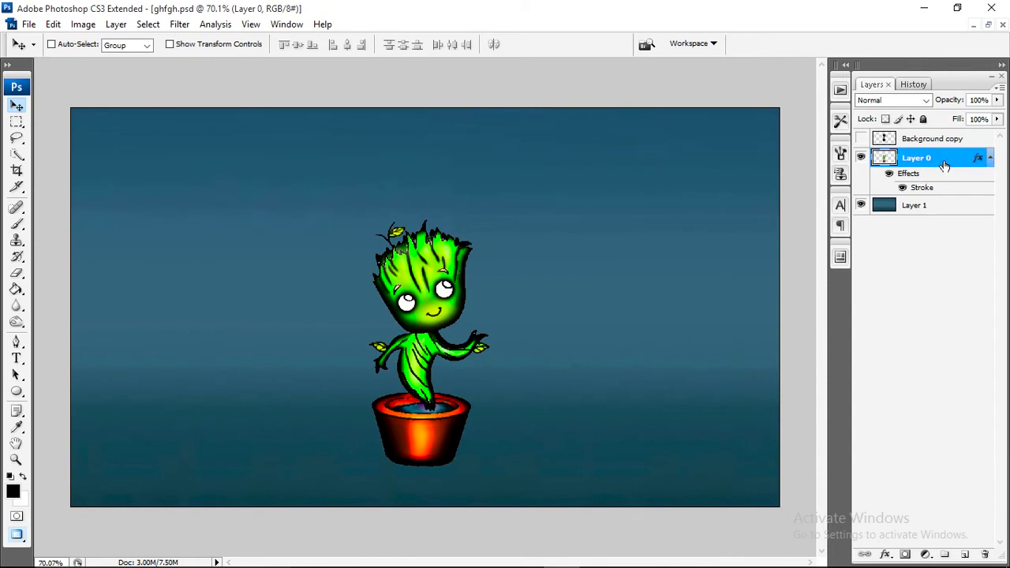
# Duplicate the figure layer and move the black silhouette layer beneath the coloured Groot
pyautogui.hotkey('ctrl', 'j')
pyautogui.click(990, 158)
pyautogui.click(861, 158)
pyautogui.click(861, 177)
pyautogui.click(862, 139)
pyautogui.moveTo(908, 139); pyautogui.dragTo(914, 202)
pyautogui.click(861, 177)
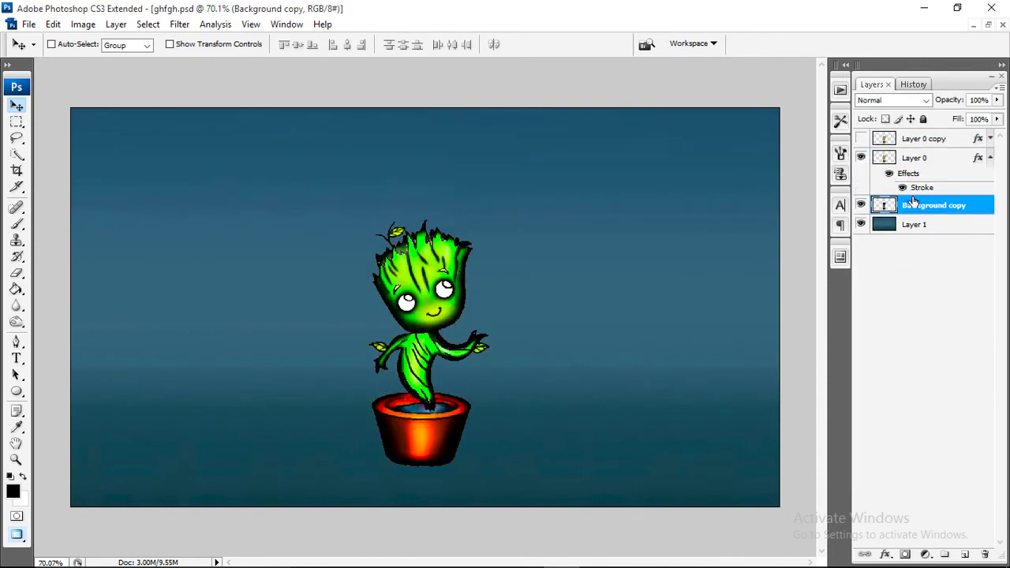
# Flatten and skew the silhouette into a lighter, slanted shadow falling right of the pot
pyautogui.hotkey('ctrl', 't')
pyautogui.moveTo(429, 215)
pyautogui.mouseDown()
pyautogui.moveTo(429, 416)
pyautogui.moveTo(503, 416)
pyautogui.mouseUp()
pyautogui.rightClick(460, 221)
pyautogui.click(497, 283)
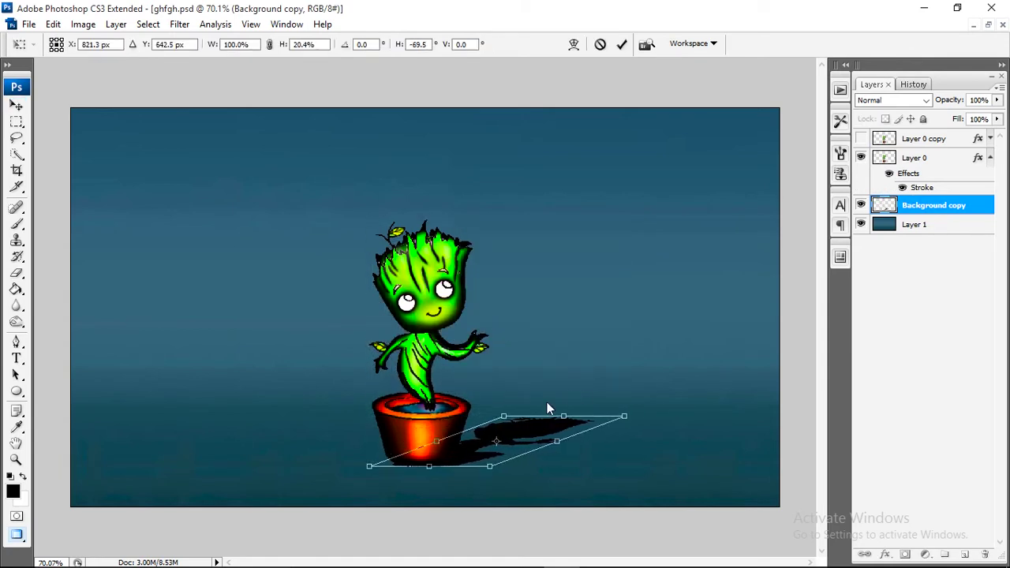
pyautogui.rightClick(533, 433)
pyautogui.click(597, 281)
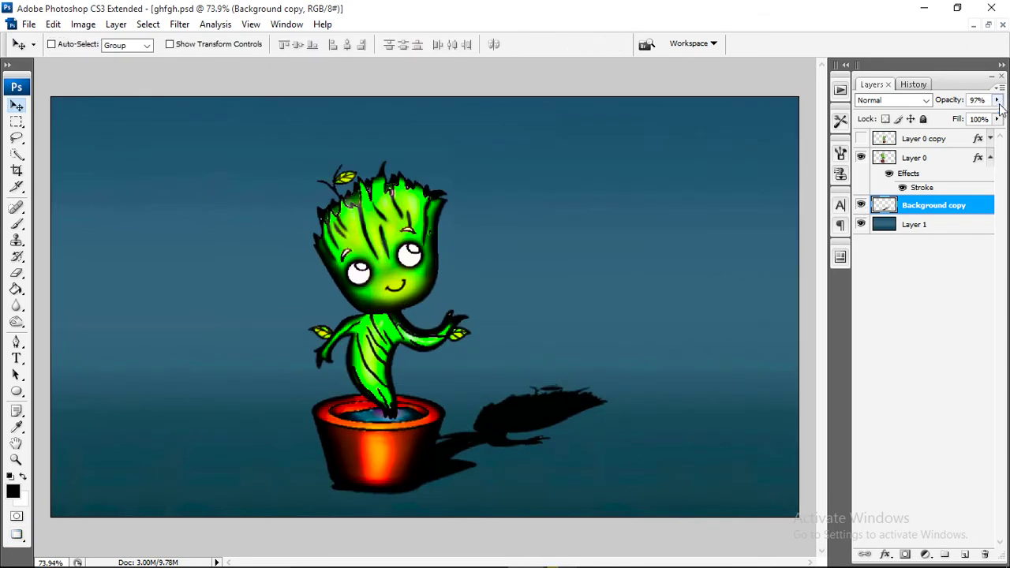
pyautogui.moveTo(997, 100); pyautogui.dragTo(968, 117)
# Duplicate the shadow, flip it horizontally, and stretch it flat along the floor left of the pot
pyautogui.hotkey('ctrl', 'j')
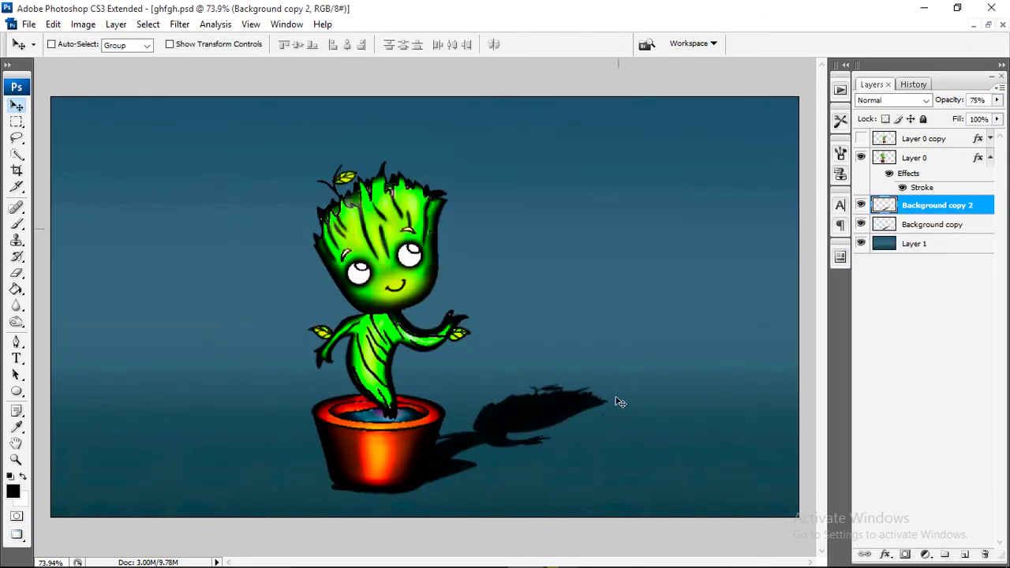
pyautogui.hotkey('ctrl', 't')
pyautogui.click(53, 23)
pyautogui.click(316, 454)
pyautogui.moveTo(539, 458); pyautogui.dragTo(338, 468)
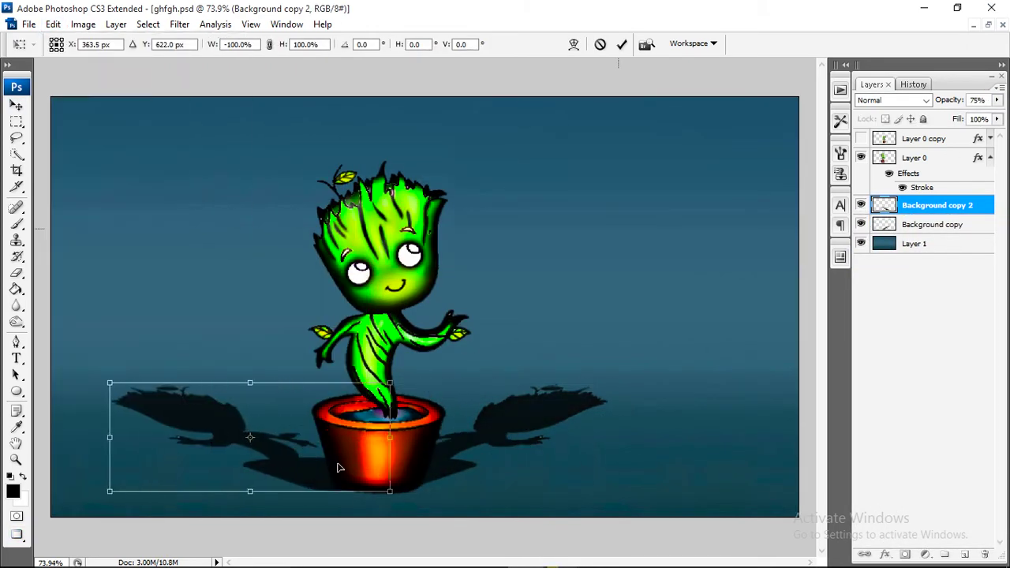
pyautogui.moveTo(109, 436); pyautogui.dragTo(32, 436)
pyautogui.moveTo(300, 384); pyautogui.dragTo(300, 454)
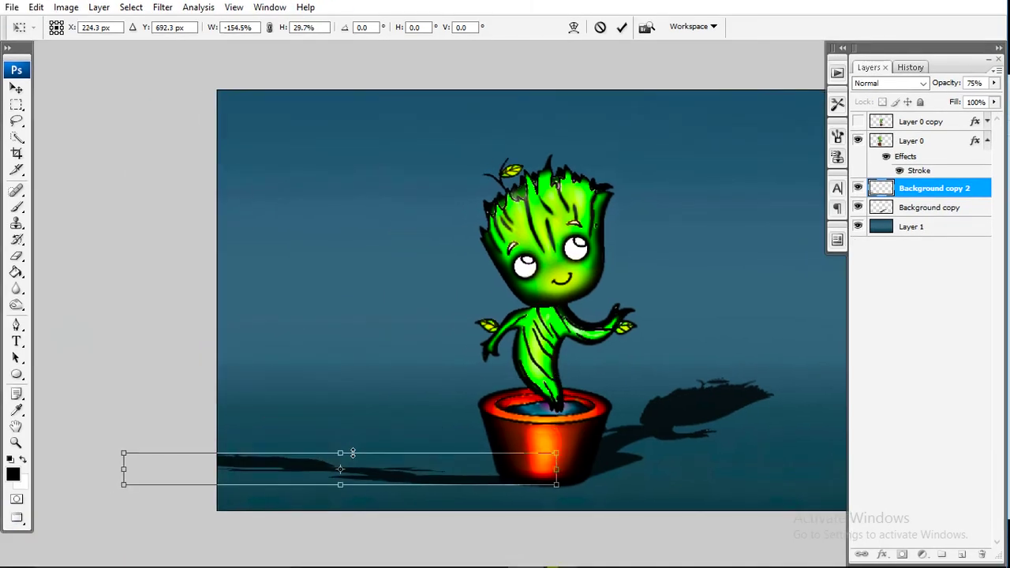
pyautogui.press('Return')
# Shorten the original right-side shadow from its top
pyautogui.click(931, 207)
pyautogui.hotkey('ctrl', 't')
pyautogui.moveTo(532, 384); pyautogui.dragTo(549, 406)
pyautogui.press('Return')
pyautogui.doubleClick(948, 141)
# Enable Bevel and Emboss on Groot with a larger size and reduced highlight and shadow opacity
pyautogui.click(632, 325)
pyautogui.moveTo(767, 312); pyautogui.dragTo(772, 313)
pyautogui.moveTo(776, 379); pyautogui.dragTo(771, 375)
pyautogui.moveTo(818, 451); pyautogui.dragTo(777, 451)
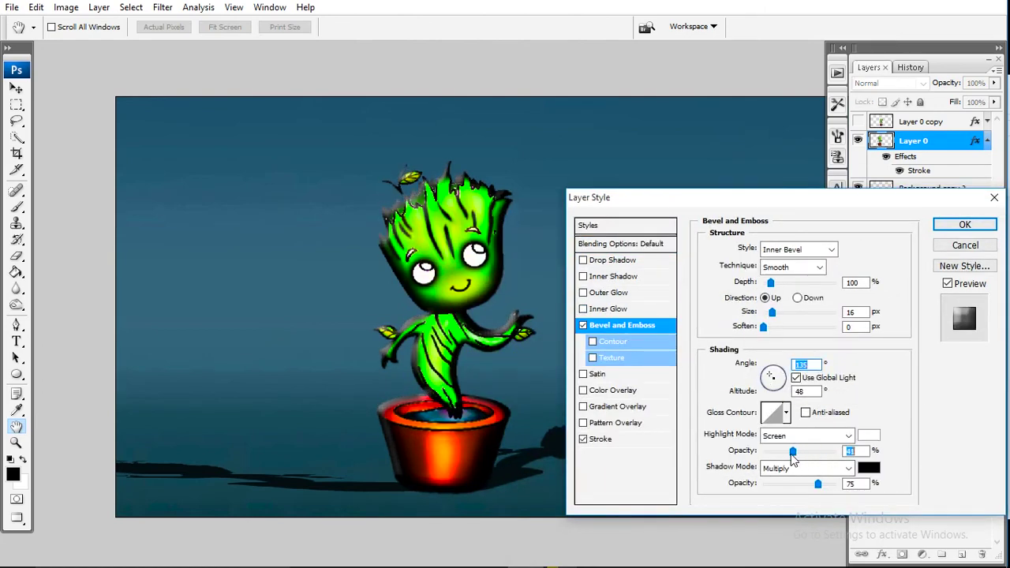
pyautogui.moveTo(818, 484); pyautogui.dragTo(804, 484)
pyautogui.moveTo(772, 313); pyautogui.dragTo(780, 313)
pyautogui.moveTo(771, 283); pyautogui.dragTo(788, 283)
pyautogui.press('Return')
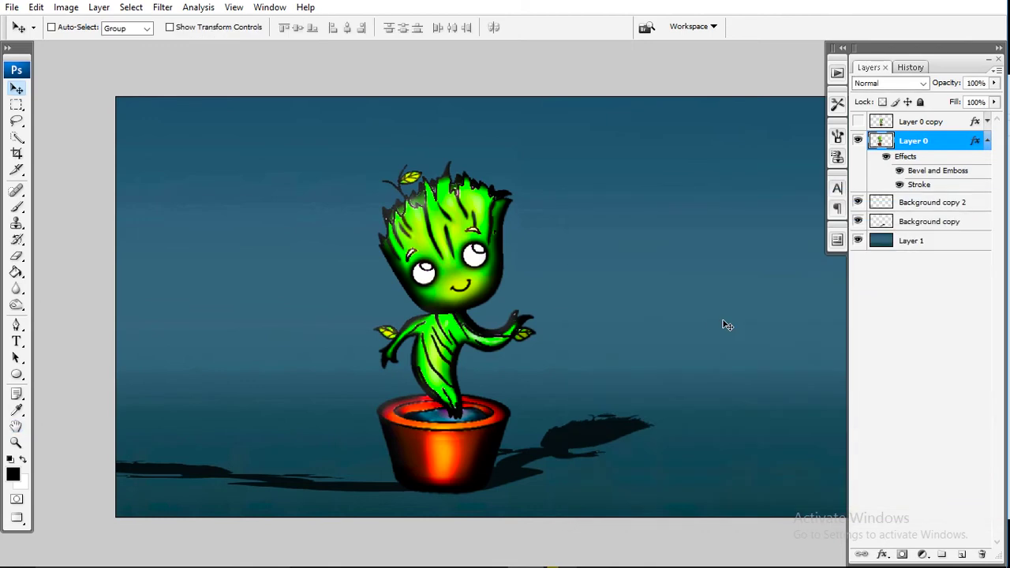
# Select the Burn tool with a 47 px brush
pyautogui.click(17, 304)
pyautogui.click(97, 27)
pyautogui.write('47')
pyautogui.press('Return')
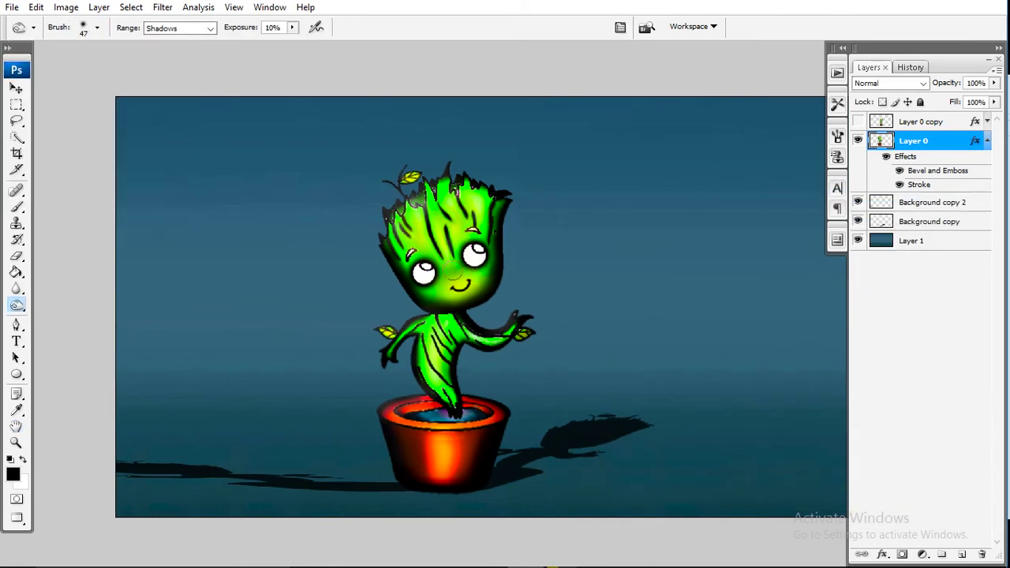
# Add a Brightness/Contrast adjustment layer above the backdrop, raising both contrast and brightness
pyautogui.click(871, 251)
pyautogui.moveTo(798, 408); pyautogui.dragTo(816, 408)
pyautogui.moveTo(798, 450); pyautogui.dragTo(871, 449)
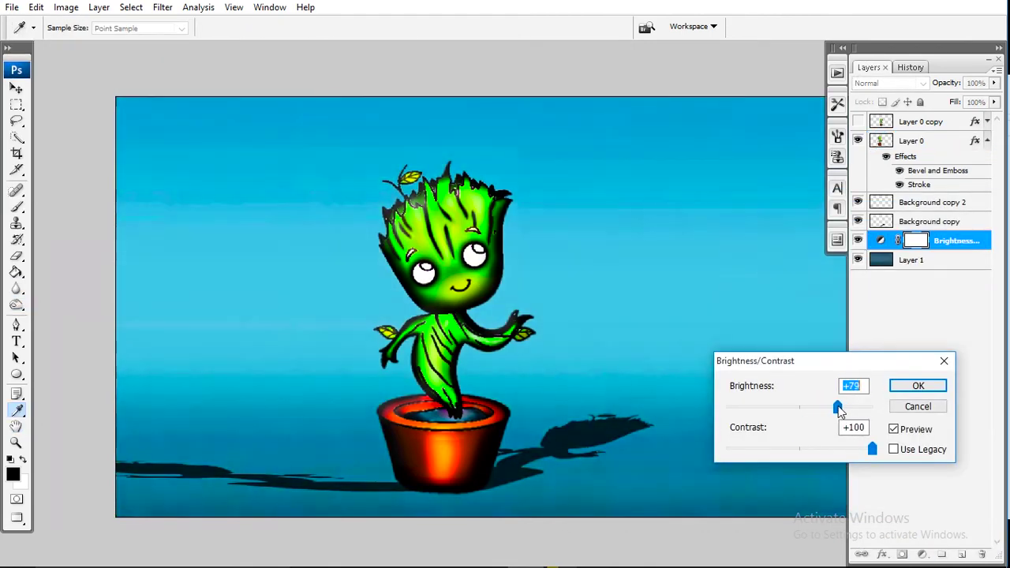
pyautogui.click(923, 383)
pyautogui.hotkey('ctrl', '-')
# Dodge the sky area of backdrop Layer 1 to brighten it
pyautogui.click(932, 202)
pyautogui.click(912, 260)
pyautogui.rightClick(17, 304)
pyautogui.click(63, 296)
pyautogui.moveTo(170, 241)
pyautogui.mouseDown()
pyautogui.moveTo(234, 253)
pyautogui.moveTo(315, 192)
pyautogui.moveTo(276, 207)
pyautogui.moveTo(216, 307)
pyautogui.mouseUp()
# Burn across the bottom of the backdrop with a much larger brush to darken the floor
pyautogui.rightClick(17, 304)
pyautogui.click(79, 318)
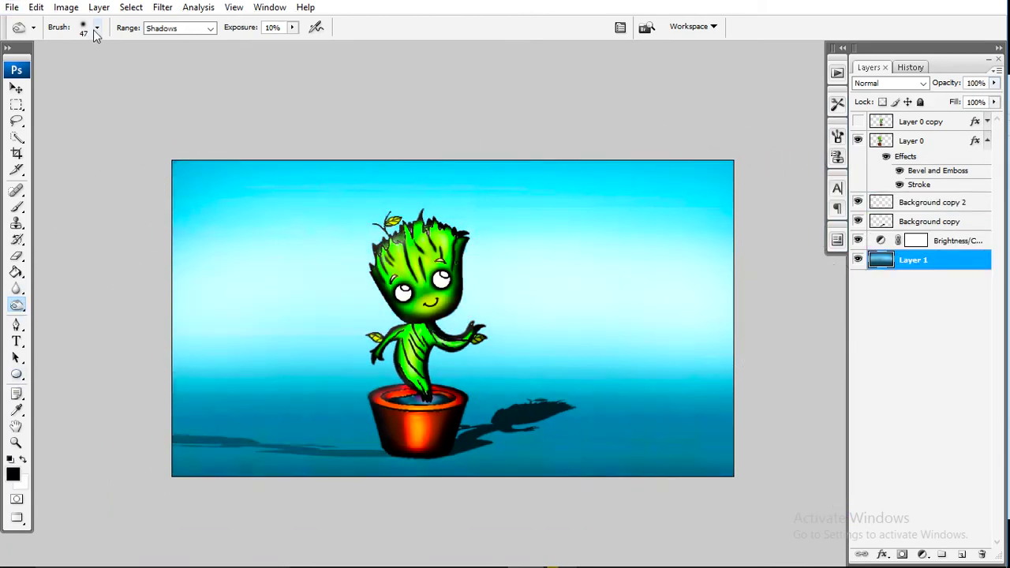
pyautogui.click(97, 27)
pyautogui.press('Return')
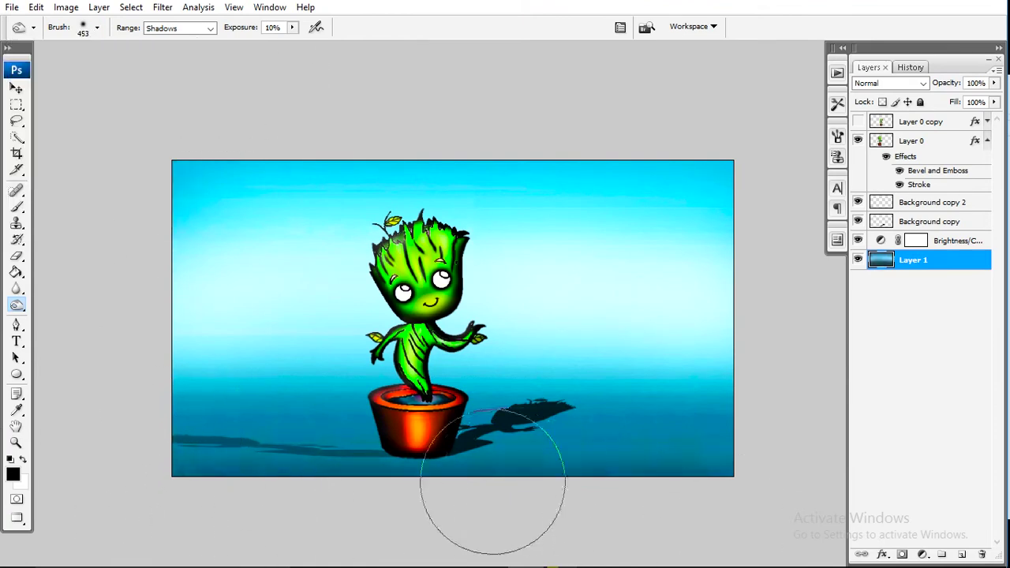
pyautogui.scroll(-2, 485, 508)
pyautogui.moveTo(247, 422); pyautogui.dragTo(711, 395)
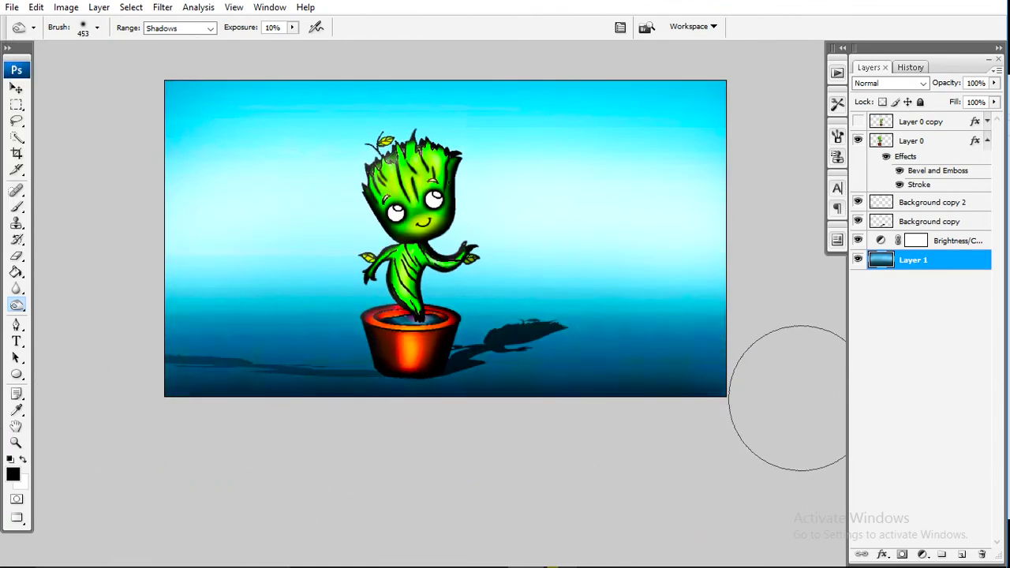
# Set the toning range to Highlights and work over the upper sky of the backdrop
pyautogui.click(195, 30)
pyautogui.click(162, 42)
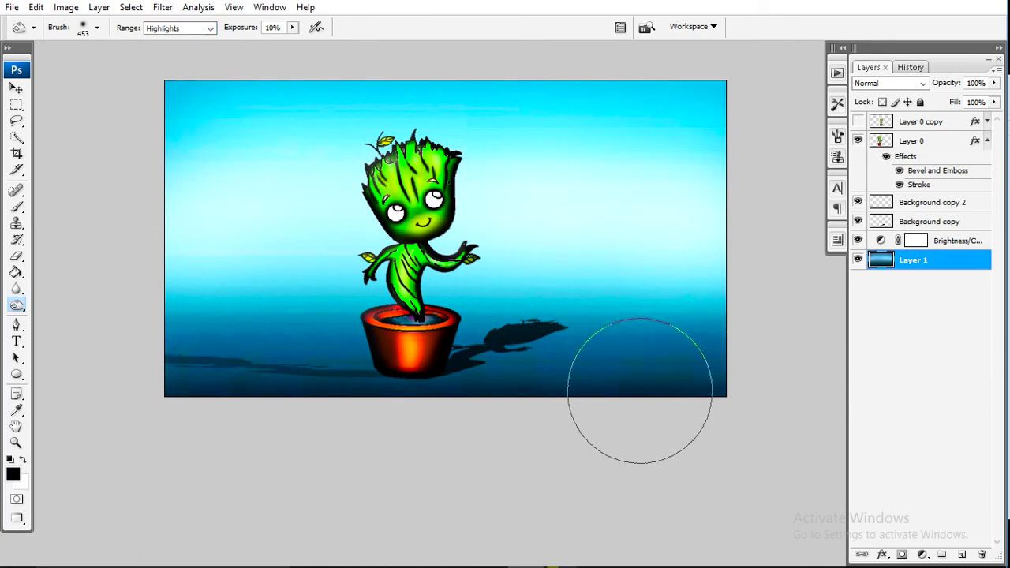
pyautogui.scroll(2, 698, 452)
pyautogui.scroll(2, 554, 360)
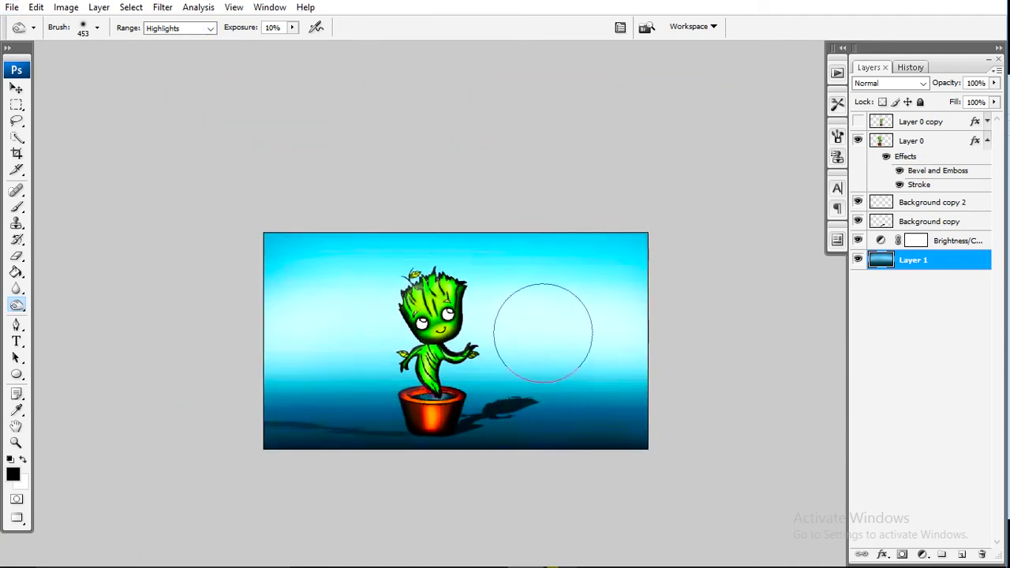
pyautogui.moveTo(80, 302)
pyautogui.mouseDown()
pyautogui.moveTo(620, 260)
pyautogui.moveTo(395, 237)
pyautogui.moveTo(225, 264)
pyautogui.mouseUp()
pyautogui.scroll(1, 641, 332)
pyautogui.scroll(-1, 641, 332)
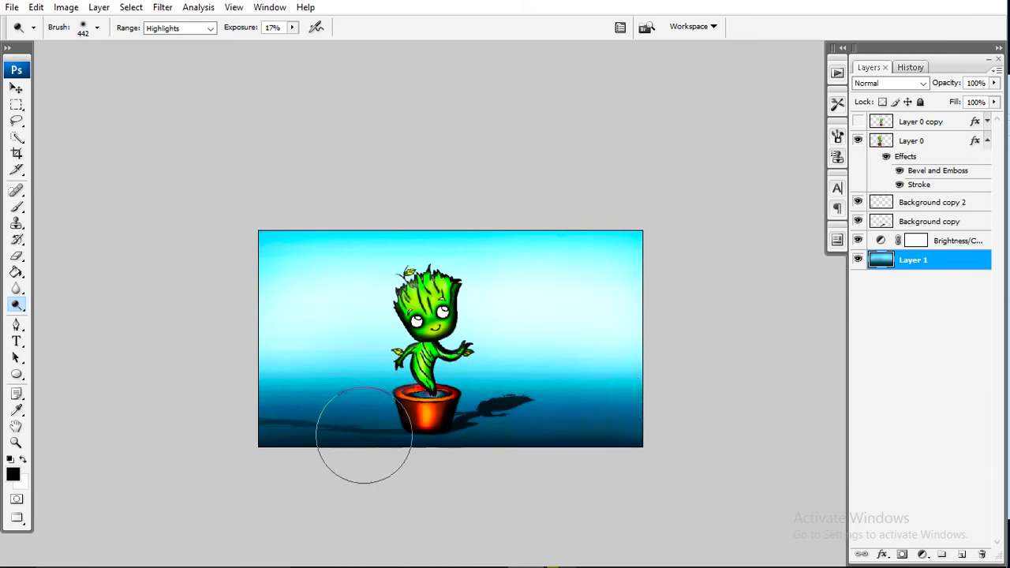
pyautogui.click(923, 555)
# Add two Hue/Saturation adjustment layers shifting the backdrop hue toward deeper blue
pyautogui.click(932, 419)
pyautogui.moveTo(831, 428); pyautogui.dragTo(839, 427)
pyautogui.click(957, 398)
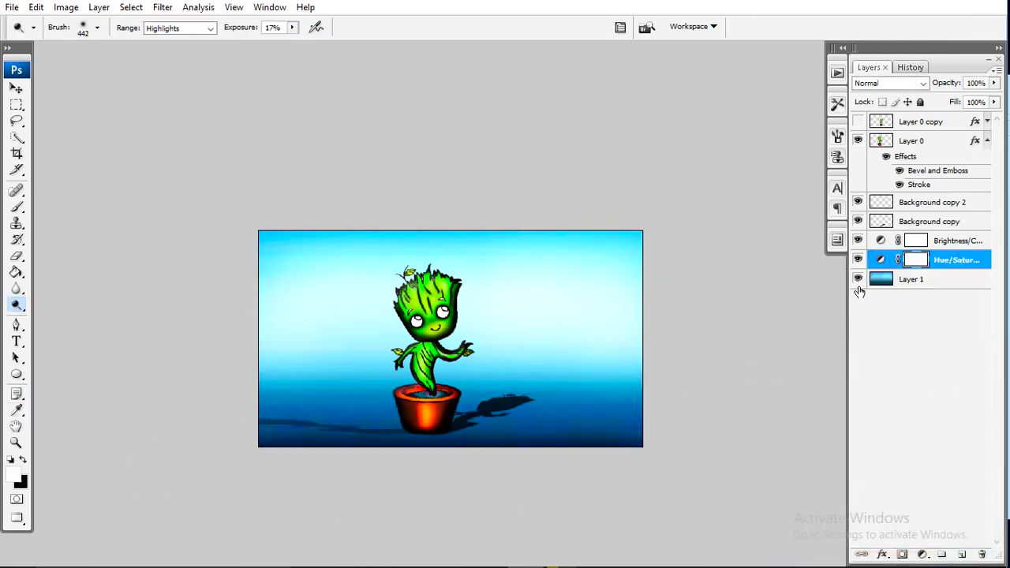
pyautogui.click(923, 554)
pyautogui.click(913, 404)
pyautogui.moveTo(835, 424); pyautogui.dragTo(849, 423)
pyautogui.click(975, 392)
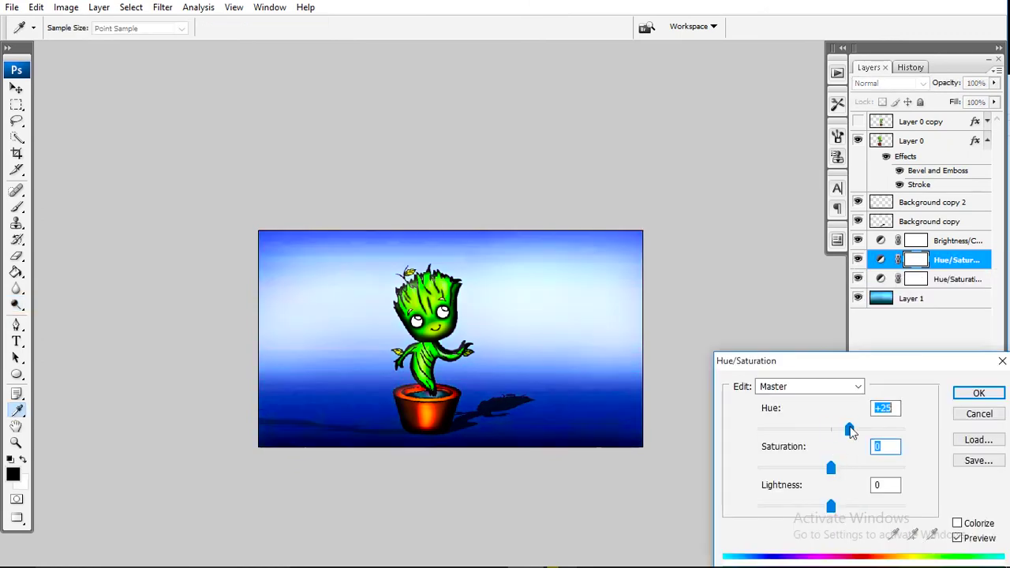
# Erase parts of the deep-blue adjustment's mask, with eraser flow lowered to 22%
pyautogui.press('e')
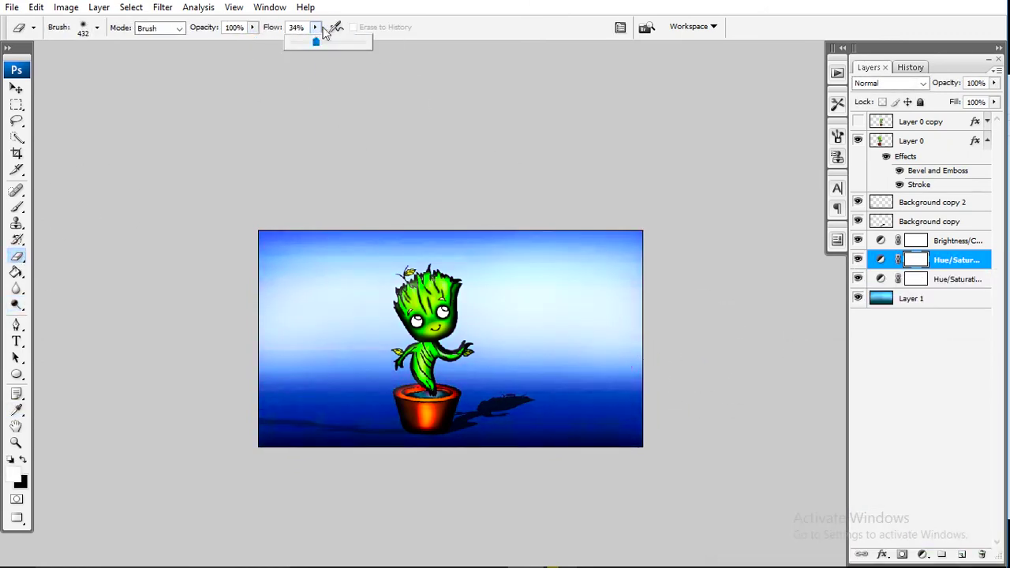
pyautogui.moveTo(728, 308)
pyautogui.mouseDown()
pyautogui.moveTo(338, 361)
pyautogui.moveTo(726, 366)
pyautogui.moveTo(372, 406)
pyautogui.moveTo(755, 442)
pyautogui.mouseUp()
pyautogui.hotkey('shift', '2')
pyautogui.hotkey('shift', '2')
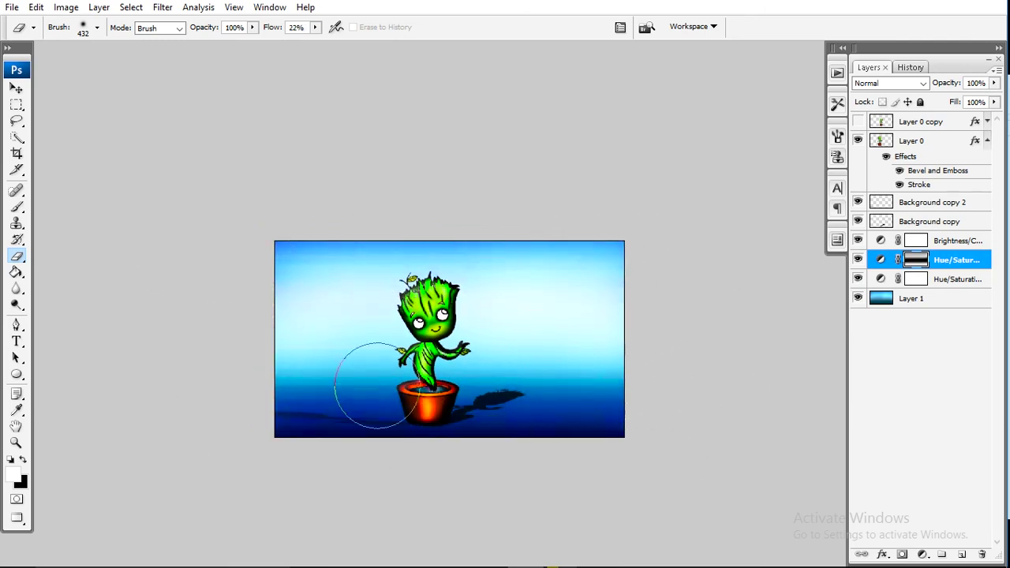
pyautogui.hotkey('alt', ']')
pyautogui.hotkey('alt', ']')
pyautogui.hotkey('alt', ']')
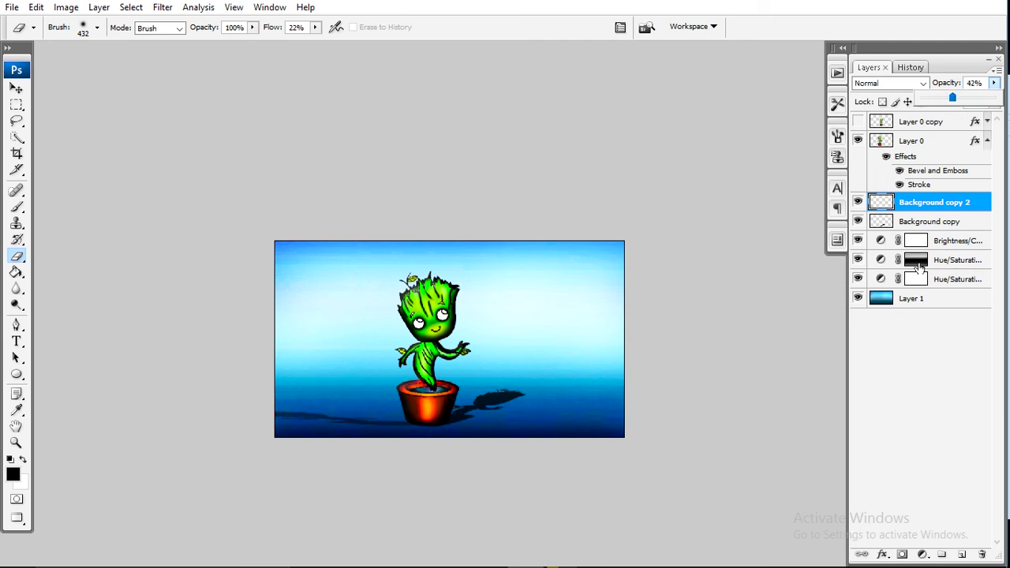
# Set the Brightness/Contrast adjustment's brightness to +92
pyautogui.doubleClick(916, 241)
pyautogui.moveTo(840, 407); pyautogui.dragTo(850, 407)
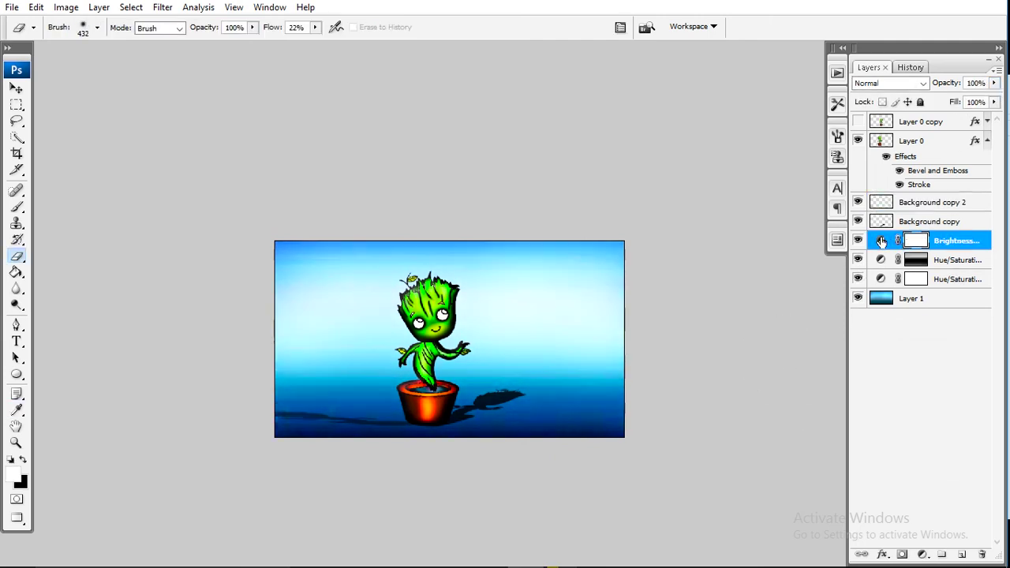
pyautogui.moveTo(852, 407); pyautogui.dragTo(844, 407)
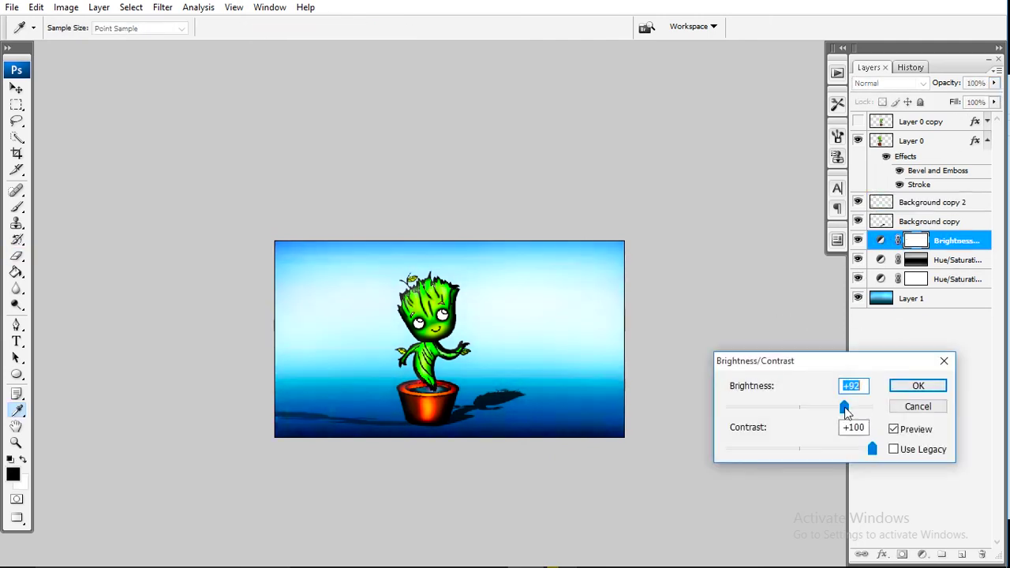
pyautogui.press('Return')
pyautogui.press('e')
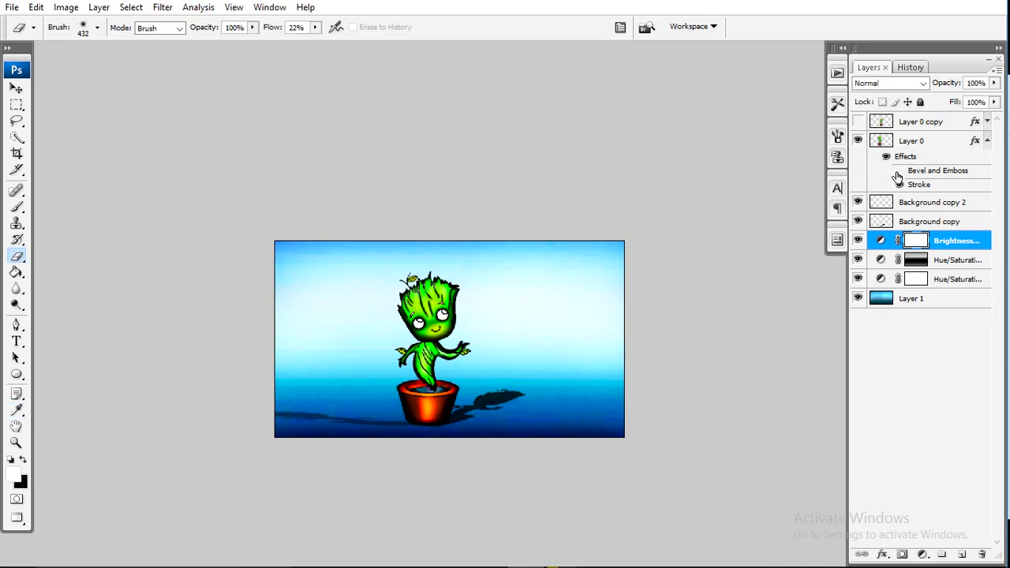
# Reapply Groot's Bevel and Emboss settings, then view the image zoomed in with panels hidden
pyautogui.doubleClick(920, 170)
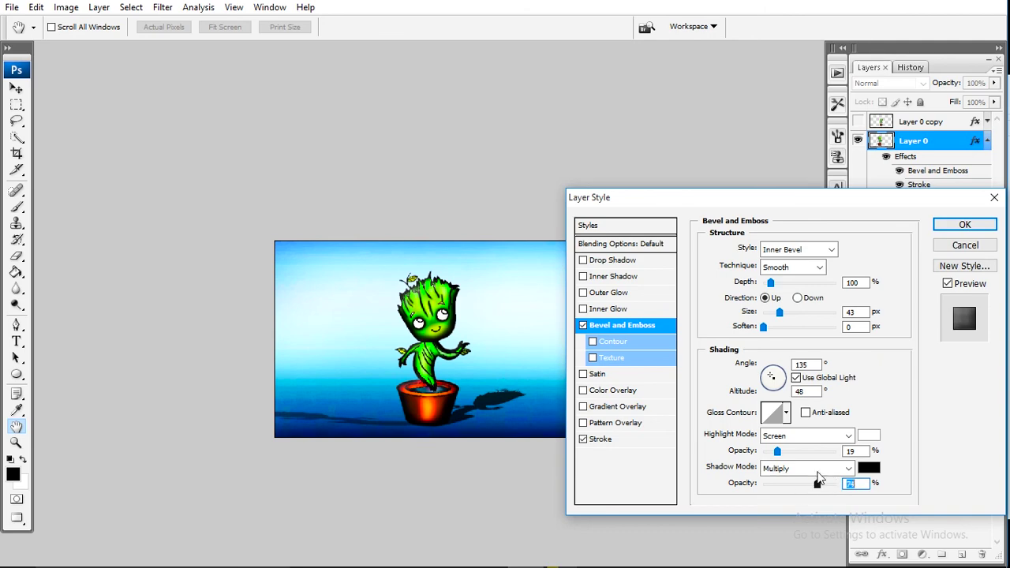
pyautogui.moveTo(782, 205); pyautogui.dragTo(794, 428)
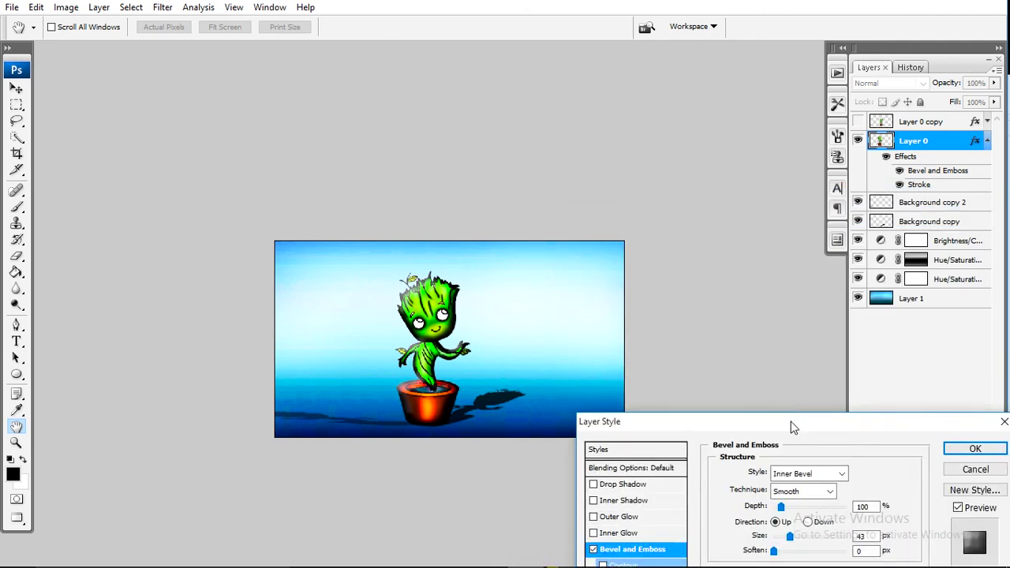
pyautogui.click(953, 452)
pyautogui.hotkey('ctrl', '+')
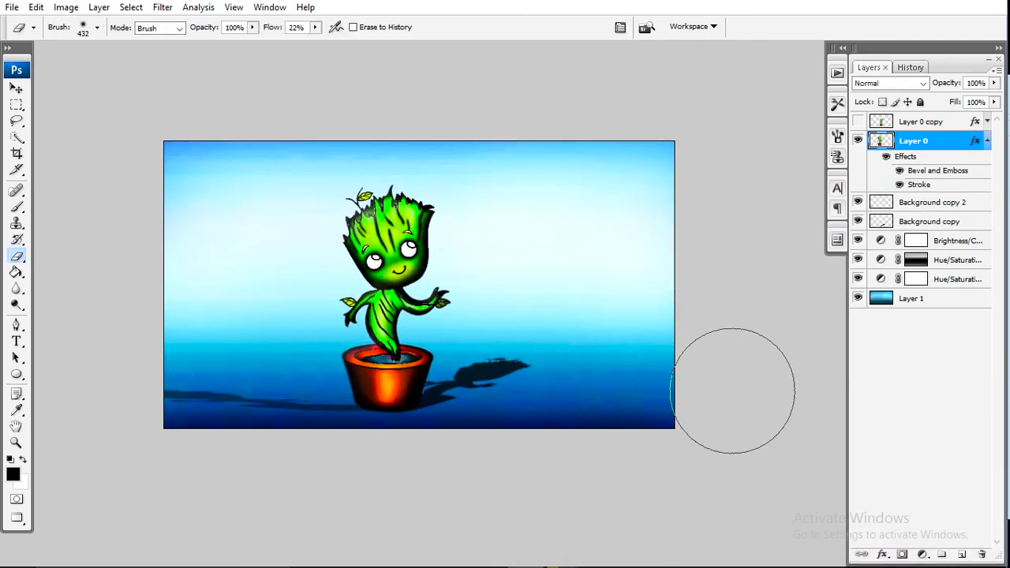
pyautogui.press('Tab')
pyautogui.hotkey('ctrl', '+')
pyautogui.hotkey('ctrl', '0')
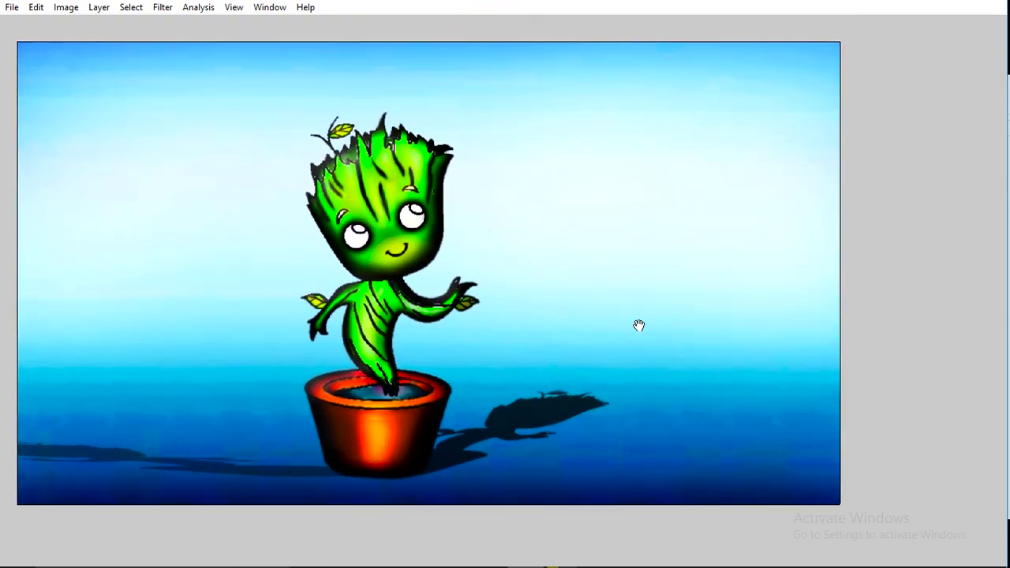
pyautogui.moveTo(640, 322); pyautogui.dragTo(713, 327)
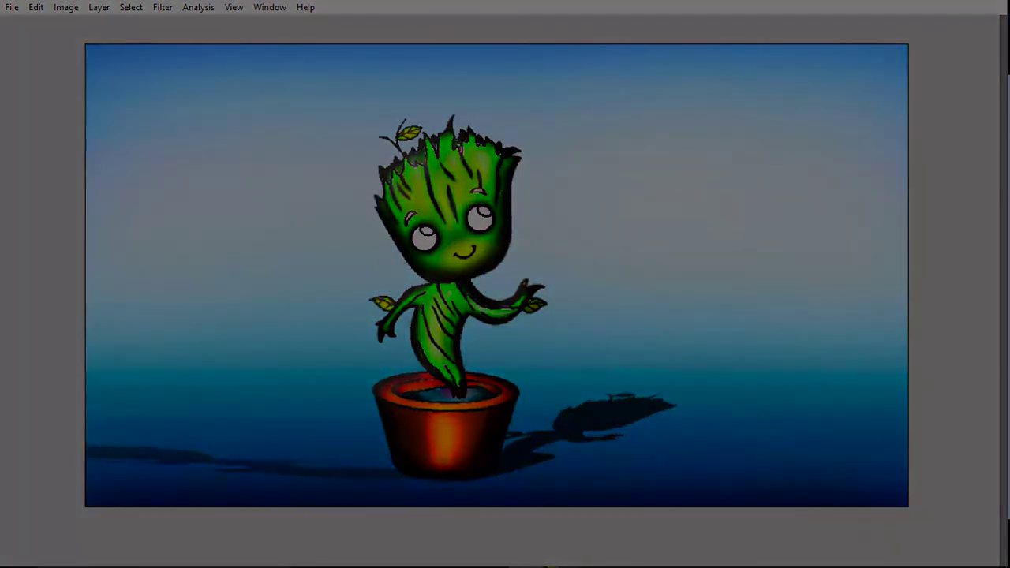